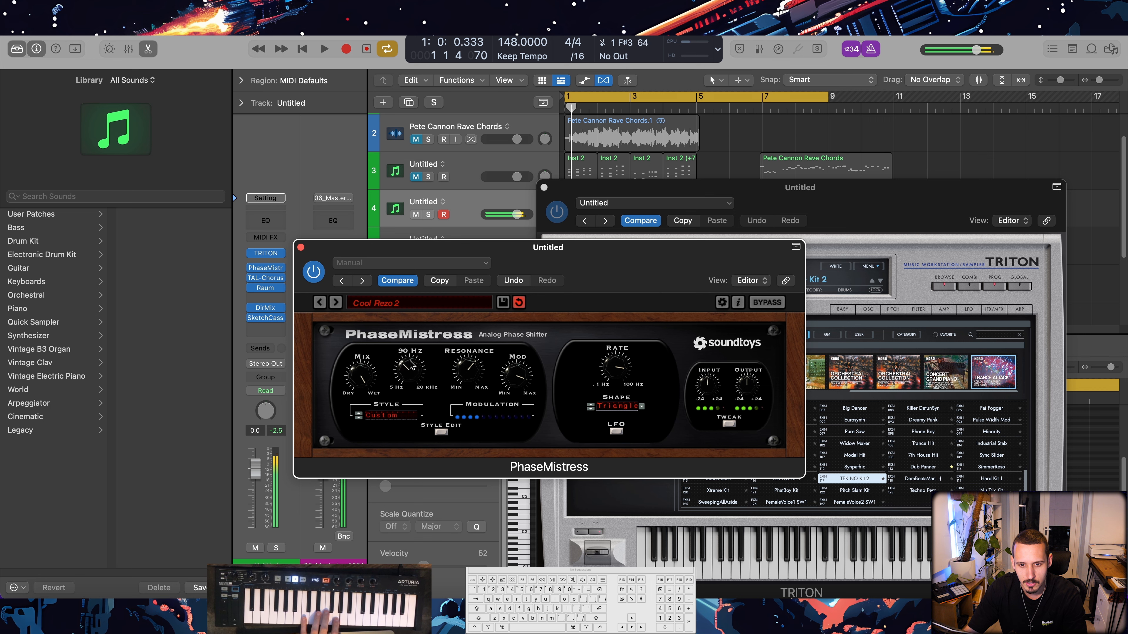
- Lower the PhaseMistress frequency to 27 Hz while auditioning the TRITON kit sound through the phaser
mouse_move(411, 366)
left_mouse_down()
mouse_move(421, 307)
mouse_move(417, 365)
left_mouse_up()
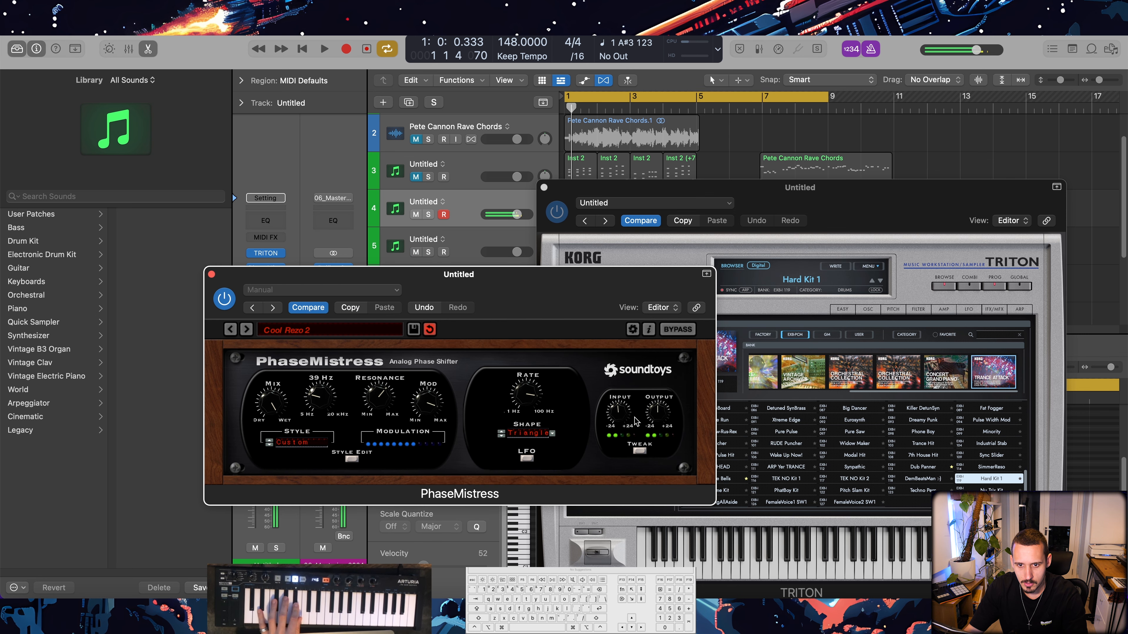
left_click_drag(634, 417, 643, 388)
mouse_move(319, 393)
left_mouse_down()
mouse_move(321, 357)
mouse_move(324, 420)
mouse_move(322, 378)
left_mouse_up()
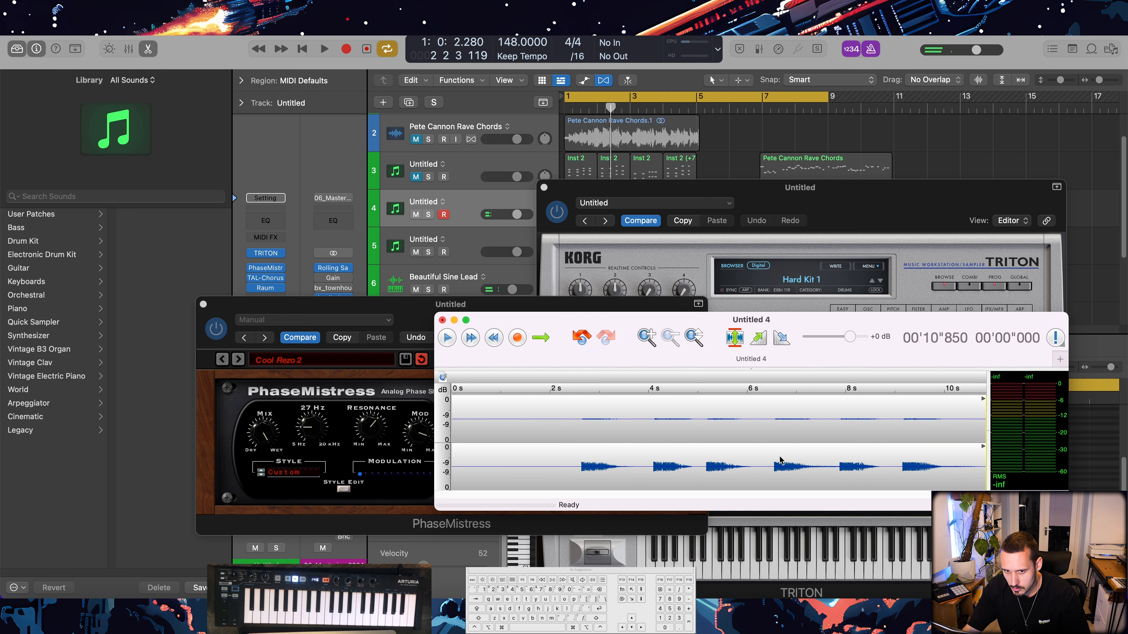
- In the audio editor, copy the lower channel of the Untitled 4 recording into a new document and reposition its window
double_click(719, 468)
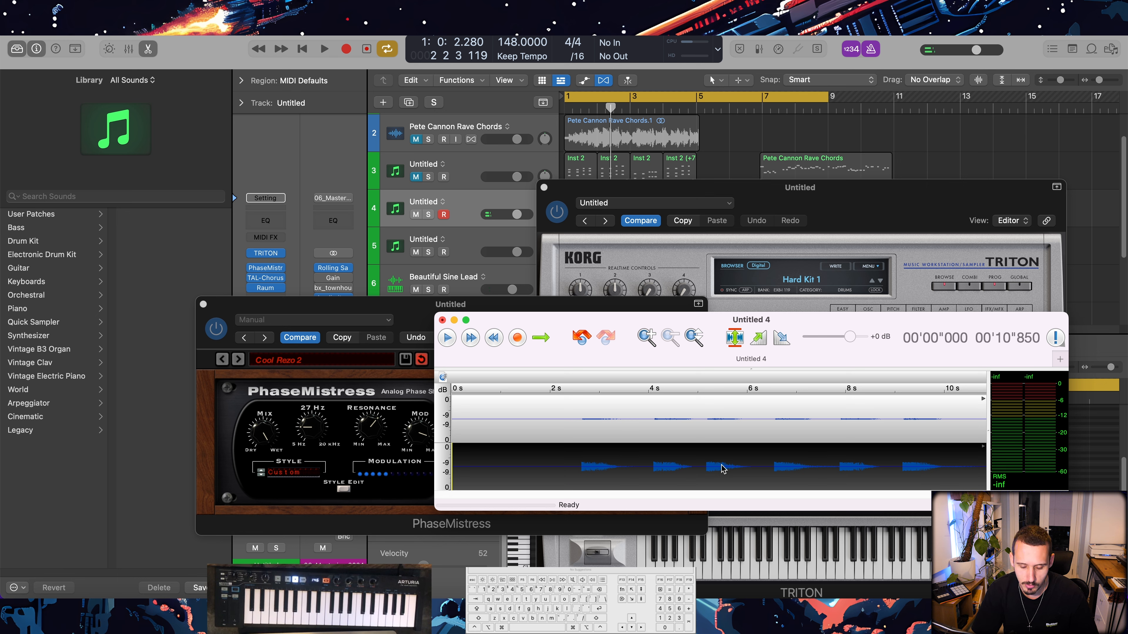
key("alt+super+n")
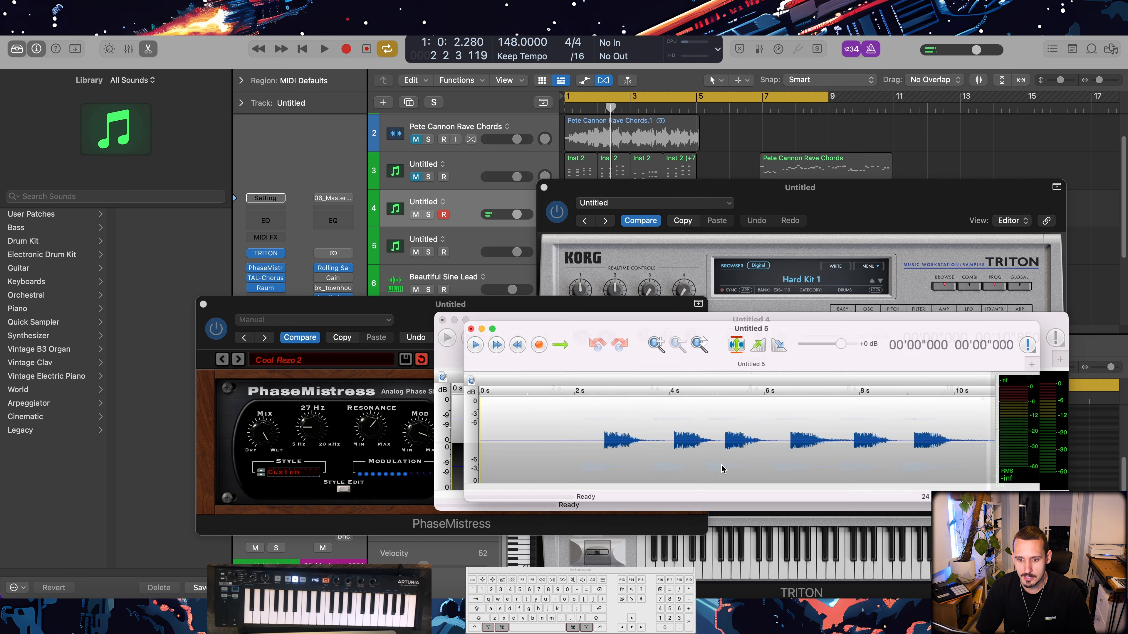
left_click_drag(831, 324, 748, 241)
- Cut the silence before the first hit, normalize the whole recording and play it back
left_click(509, 367)
key("m")
double_click(460, 359)
key("BackSpace")
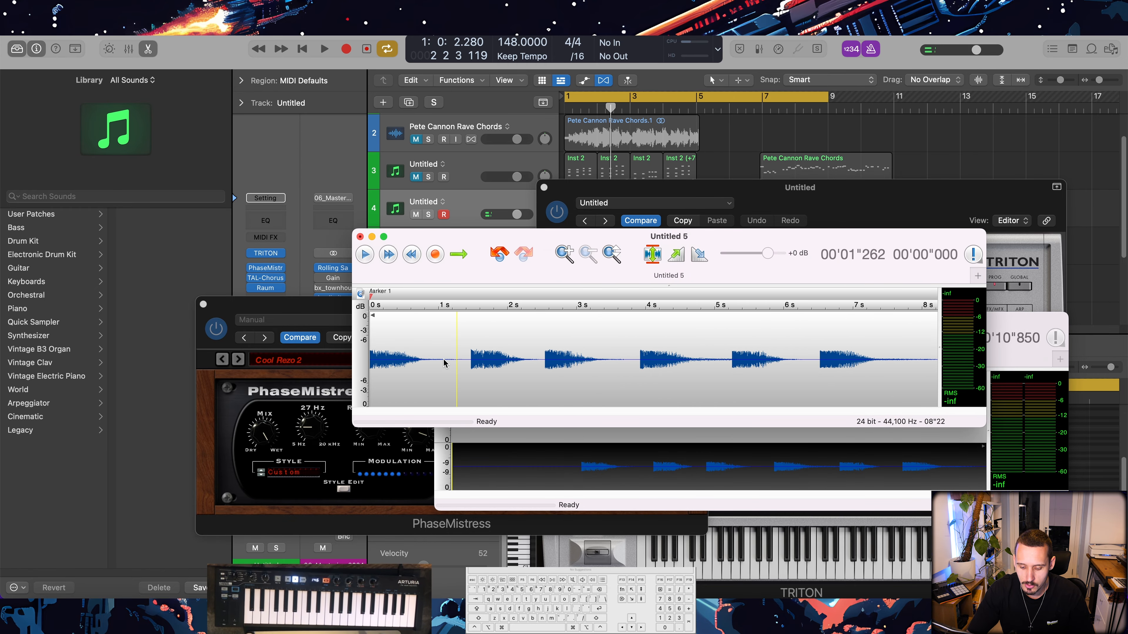
left_click(637, 296)
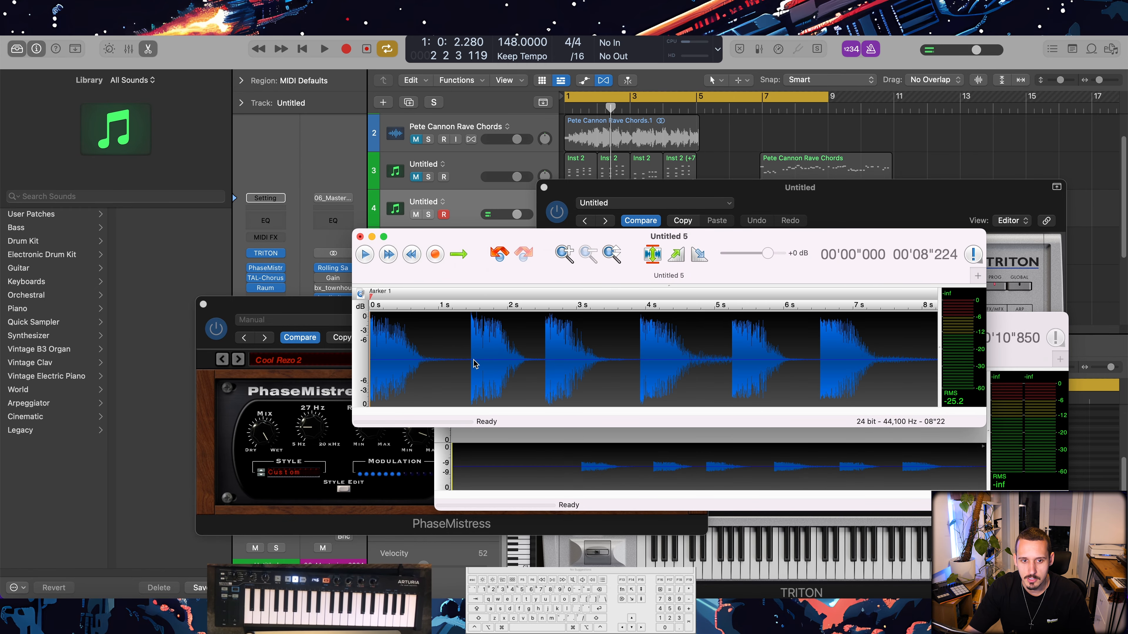
key("space")
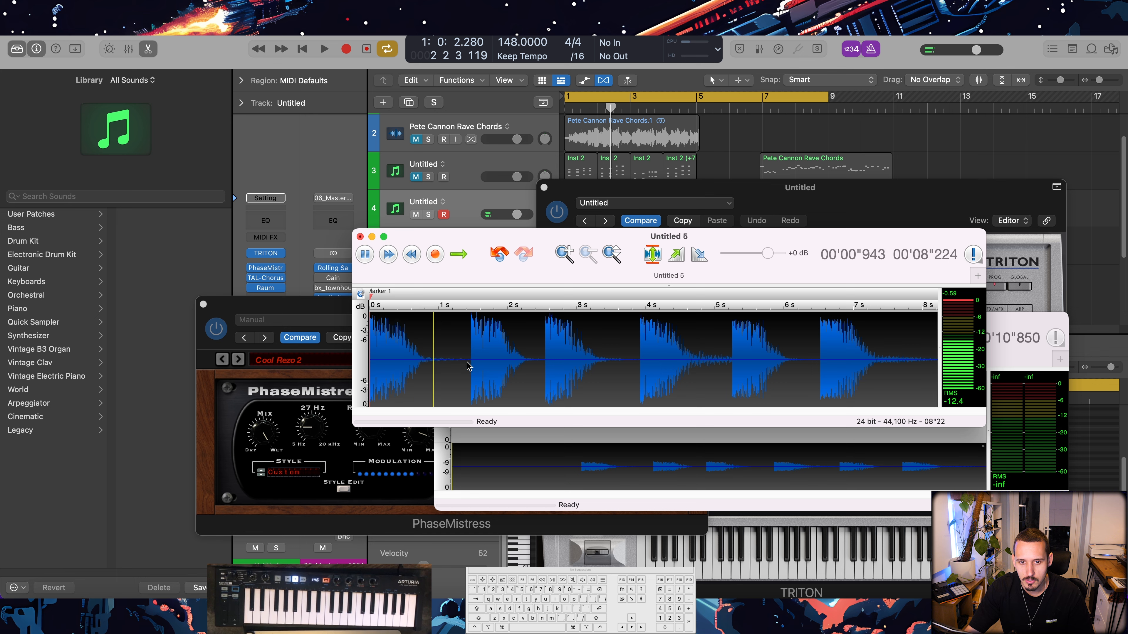
- Place markers at the starts of the third and fourth hits while auditioning them, and delete all the other hits
left_click(545, 368)
key("m")
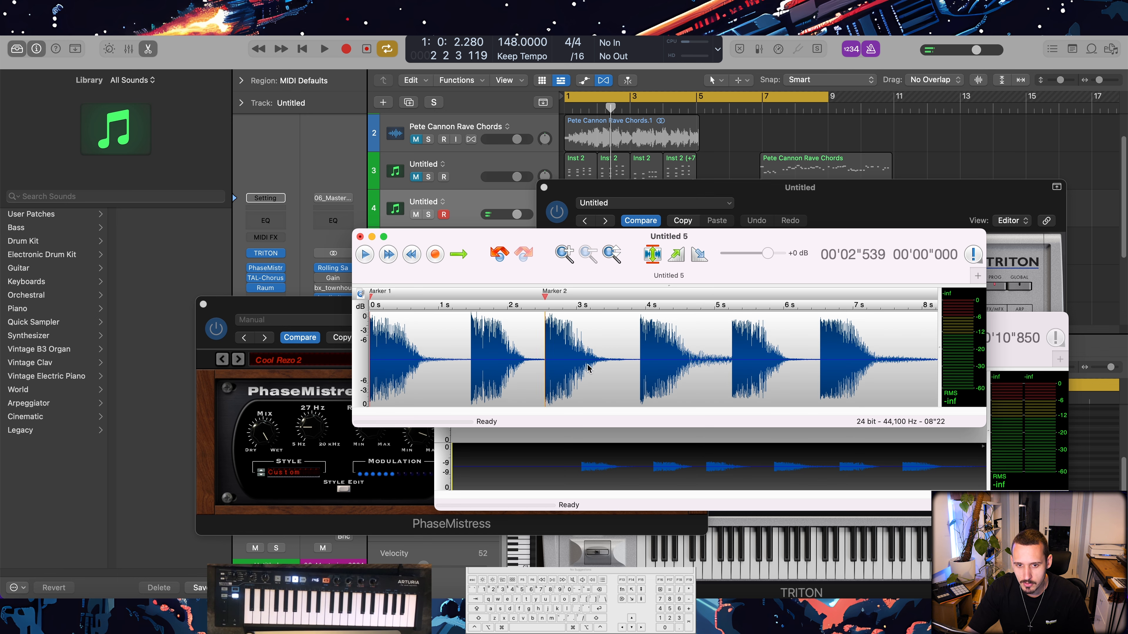
key("space")
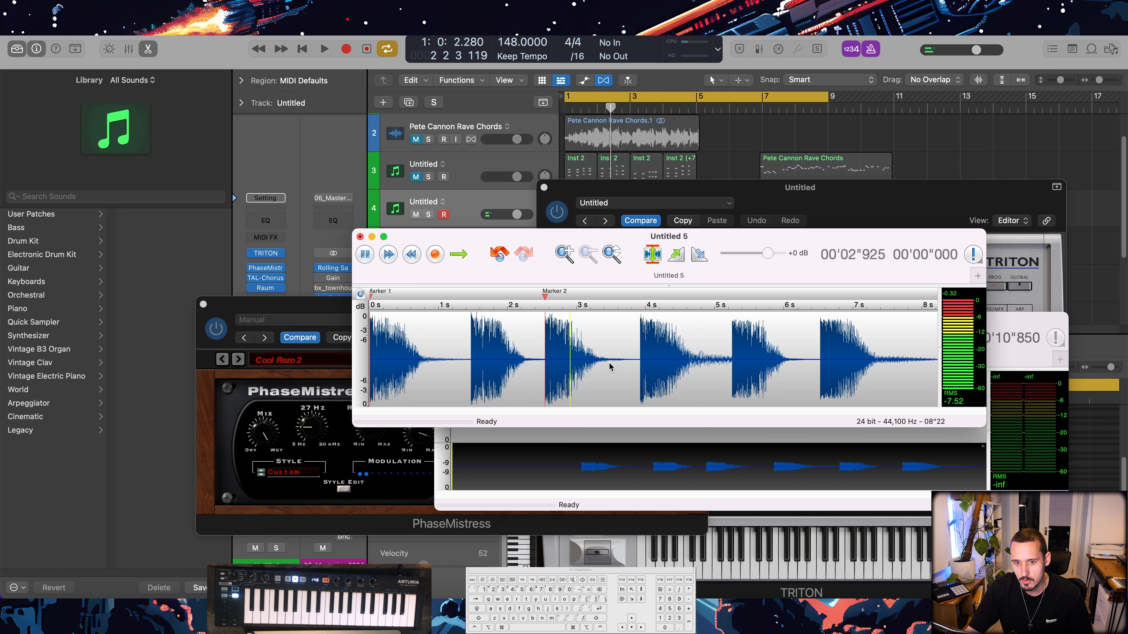
left_click(640, 369)
key("m")
key("space")
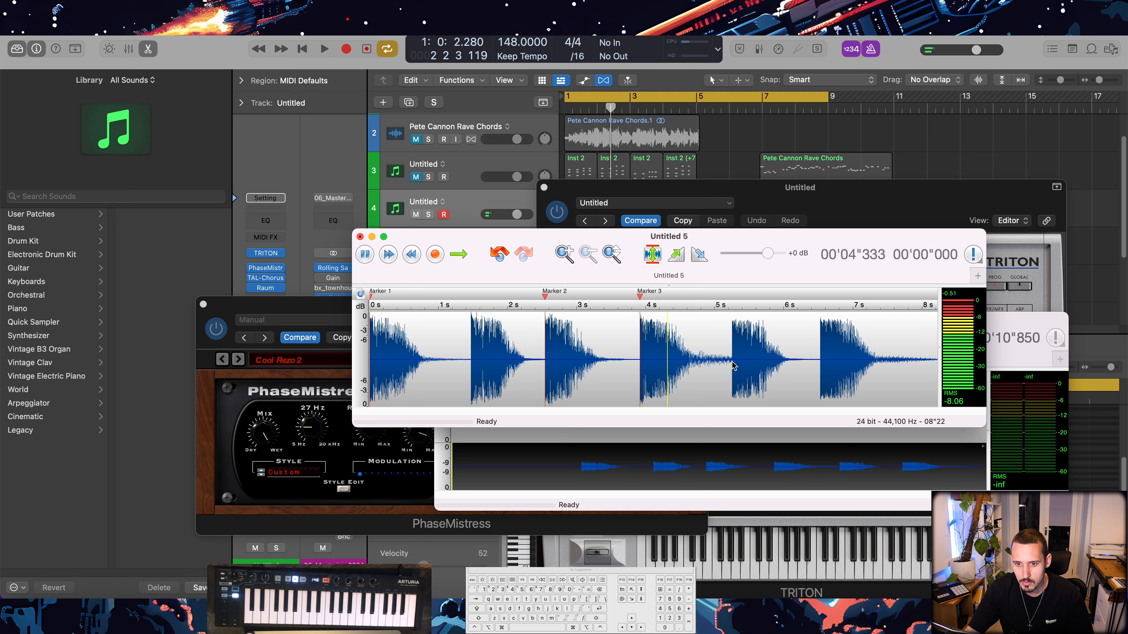
key("BackSpace")
key("BackSpace")
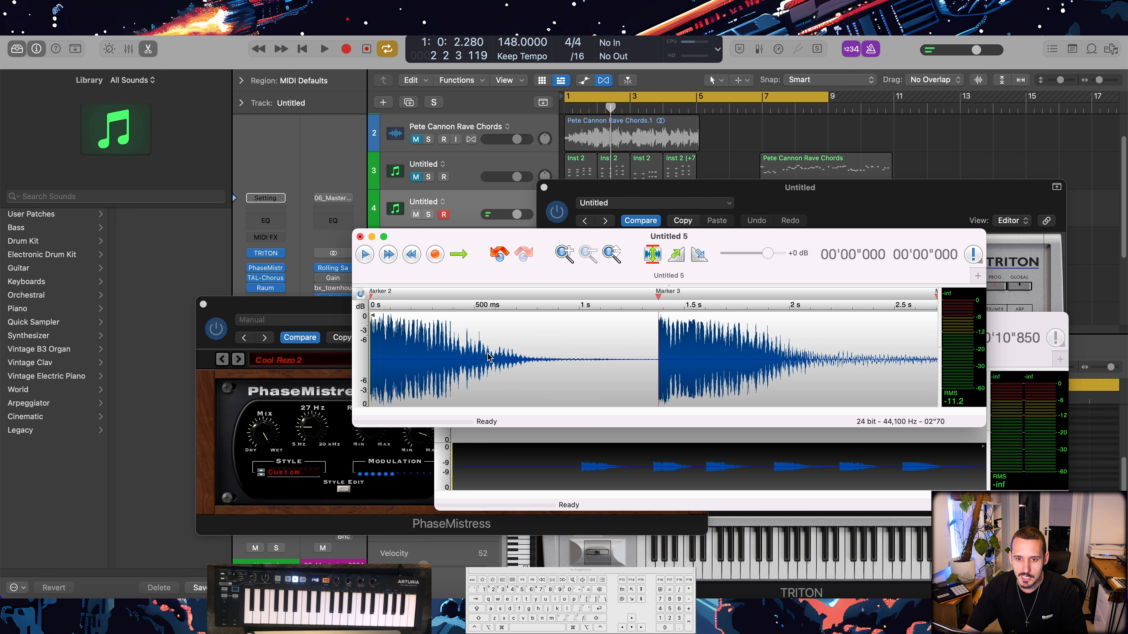
- Export the first remaining hit as the WAVE file "Phase FX 19.wav" in the Rave Tune Samples folder
double_click(500, 360)
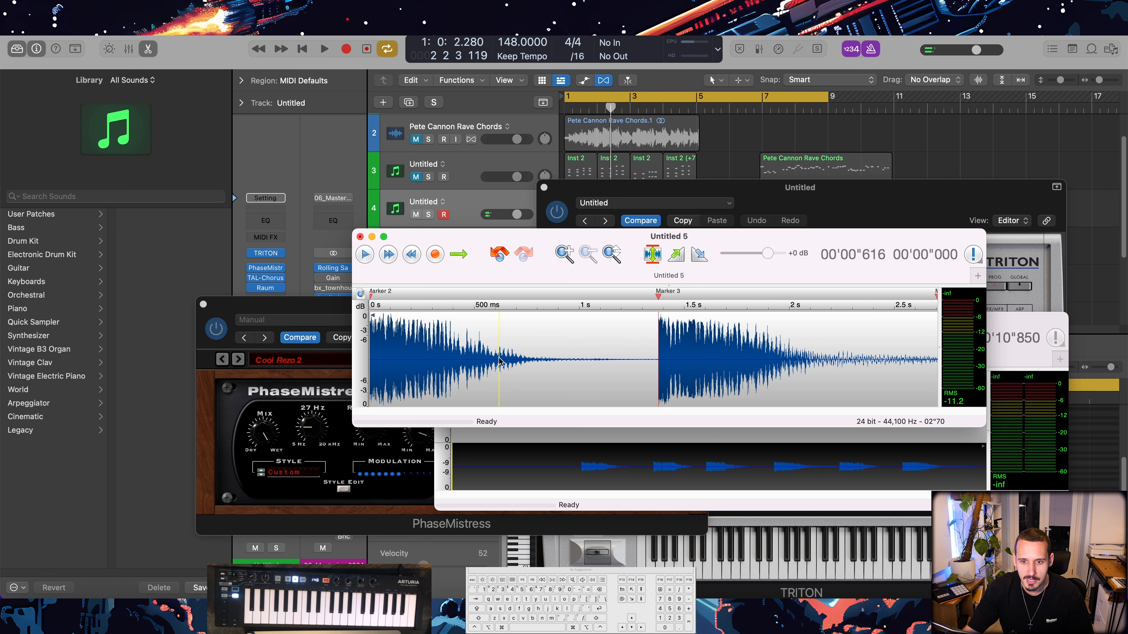
key("super+e")
left_click(634, 407)
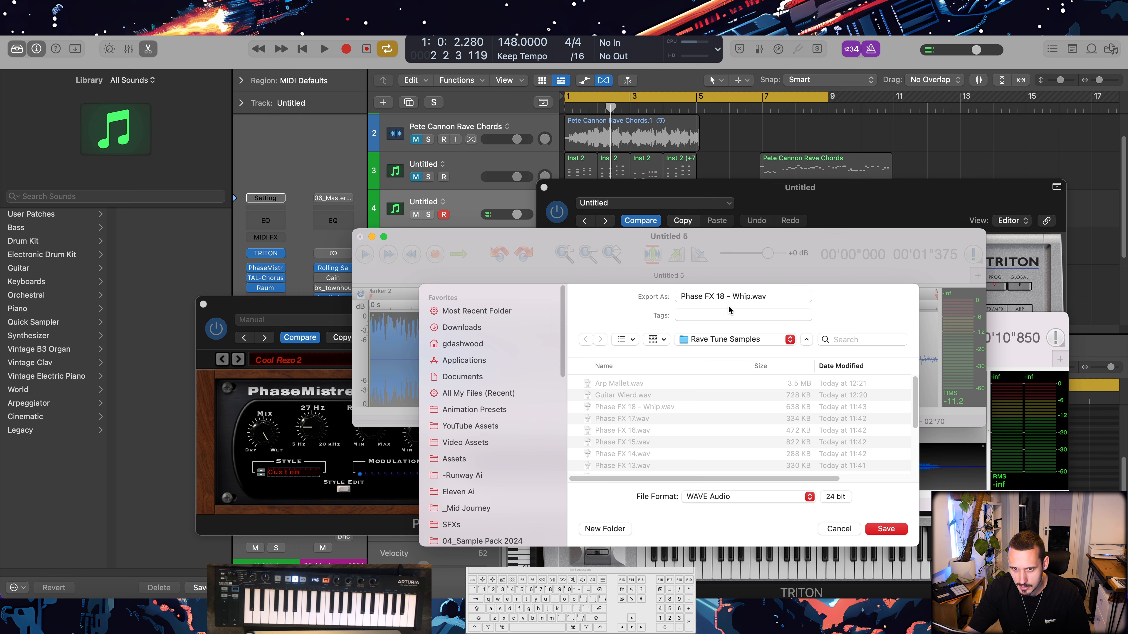
left_click(723, 296)
key("BackSpace")
type("9")
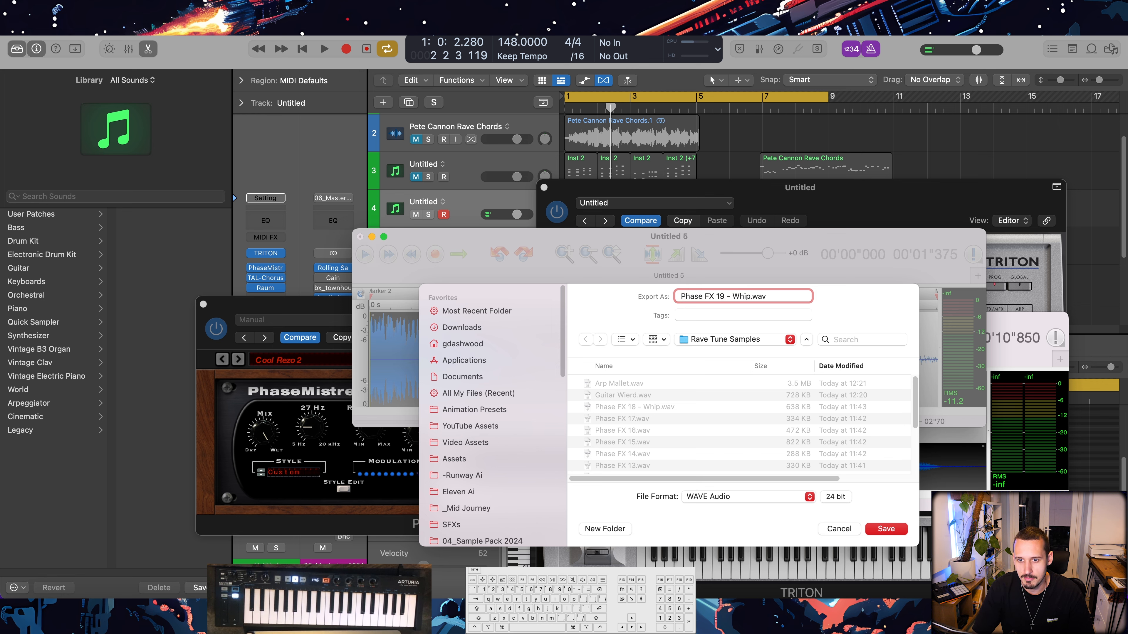
key("Return")
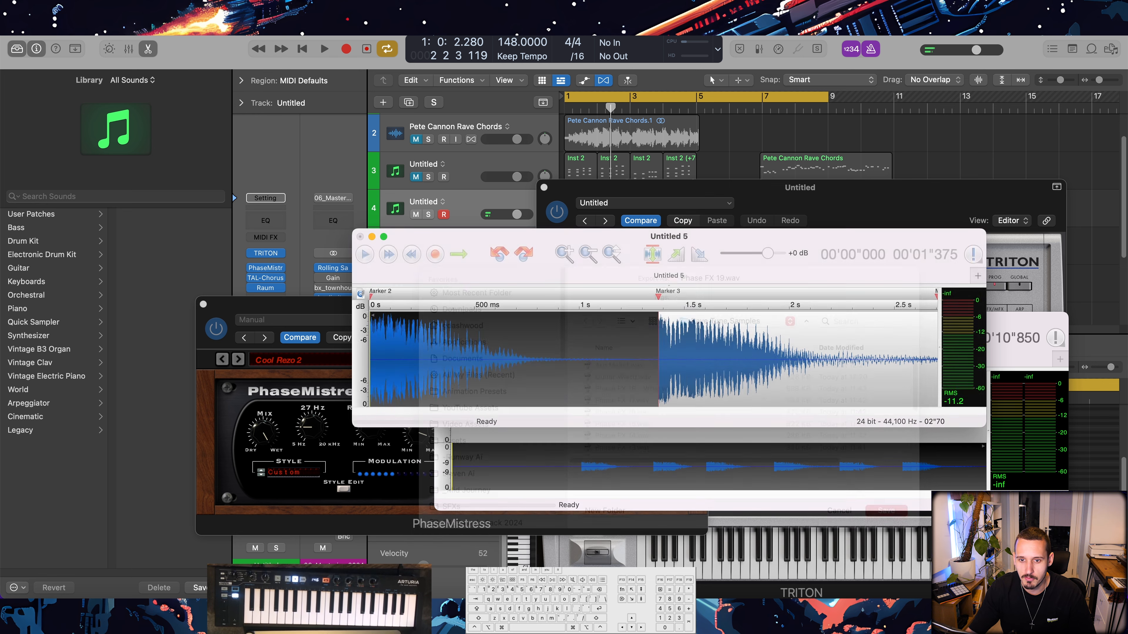
- Export the second remaining hit as "Phase FX 20.wav" in the Rave Tune Samples folder
double_click(791, 357)
key("super+e")
left_click(640, 384)
left_click(724, 296)
key("BackSpace")
key("BackSpace")
type("20")
key("Return")
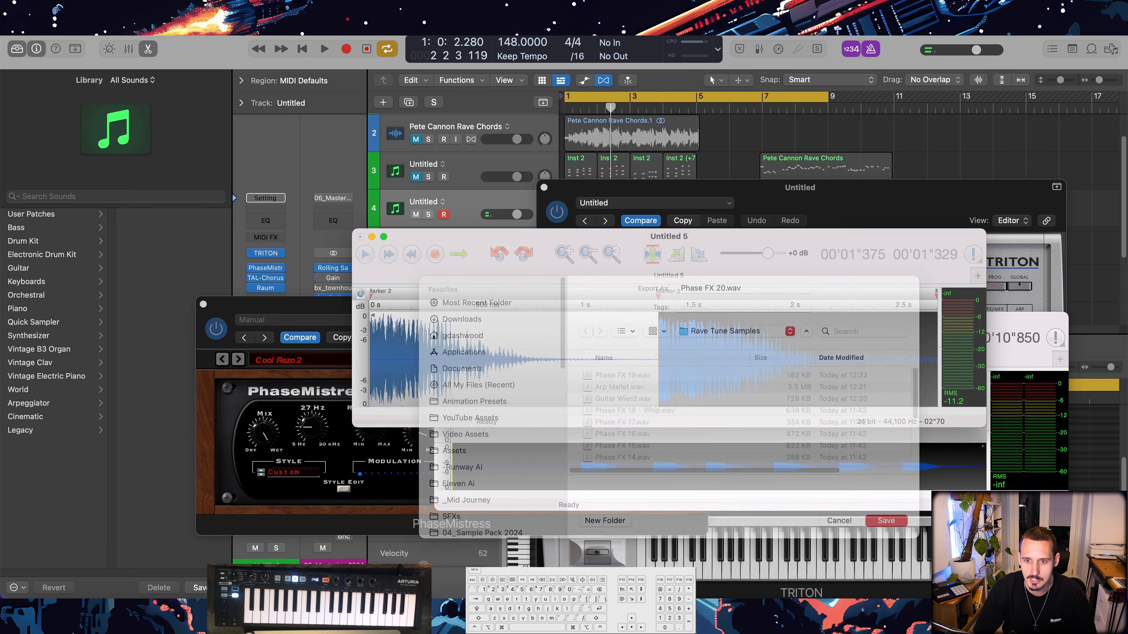
- Switch back to Logic Pro and open the TRITON instrument on track 4, keeping its window clear of the tracks
left_click(323, 307)
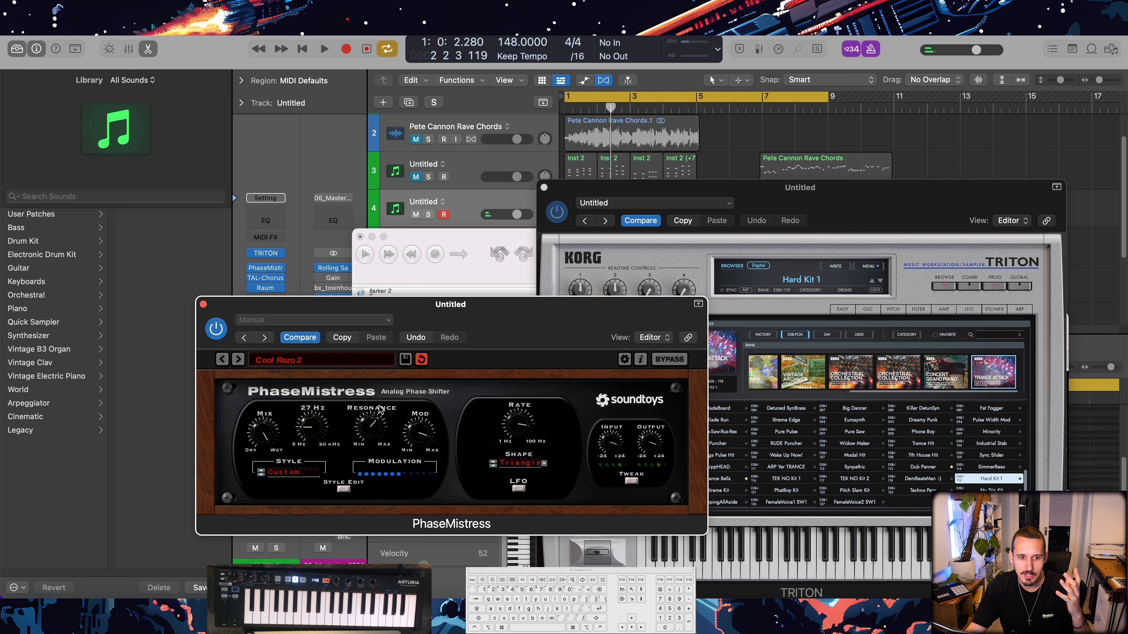
left_click_drag(534, 338, 634, 284)
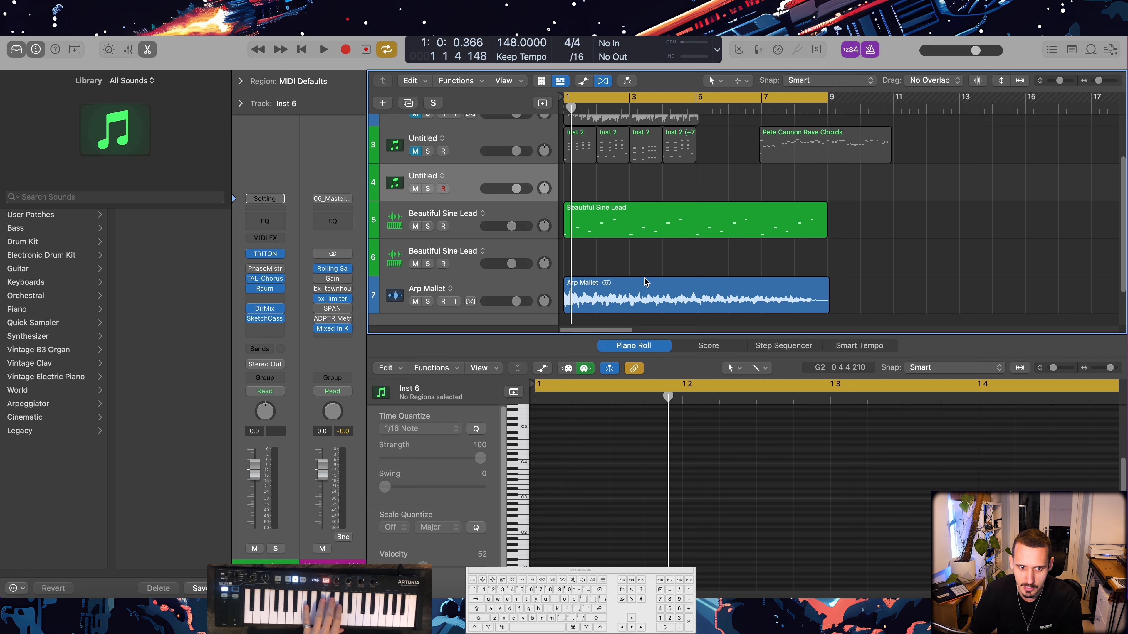
double_click(469, 173)
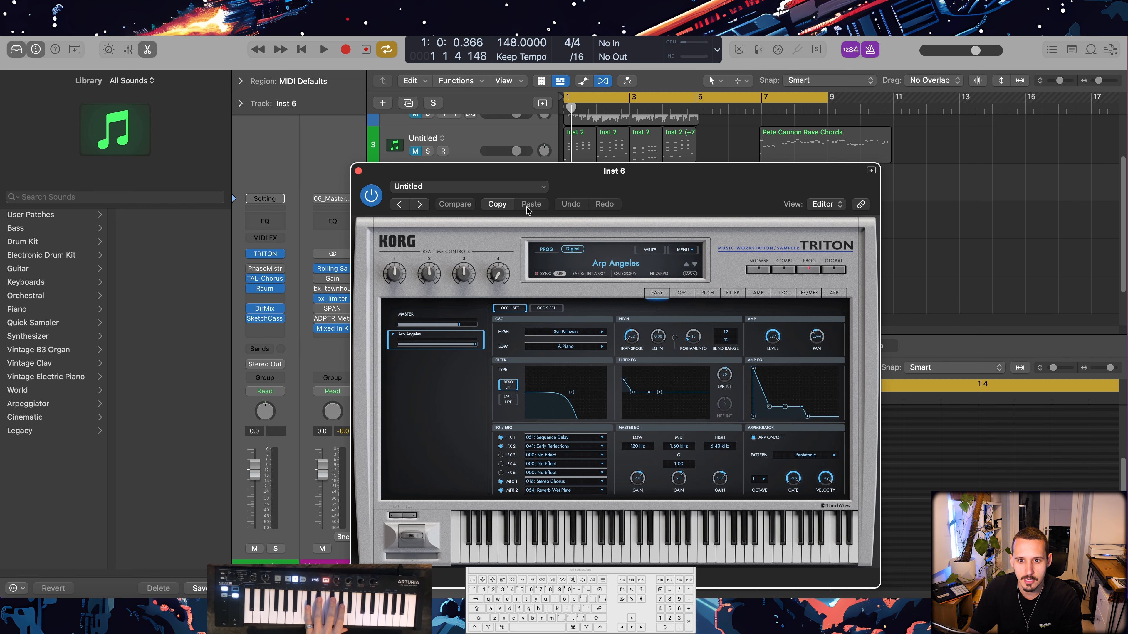
left_click_drag(695, 192, 722, 321)
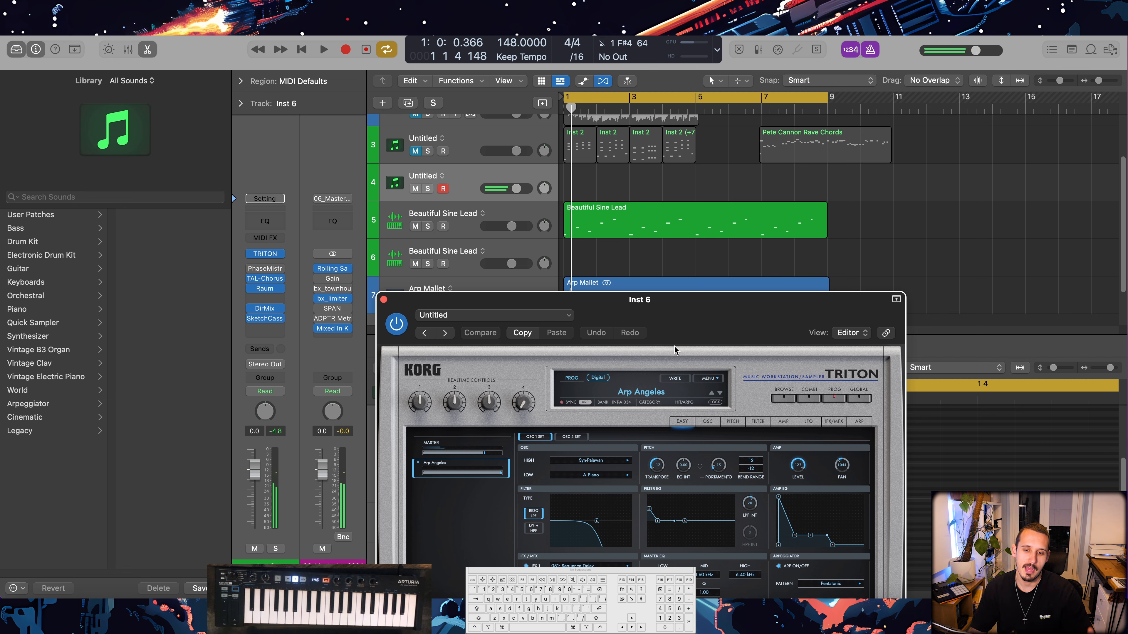
- Solo the Arp Mallet track during playback, stop the playback and turn off the metronome
scroll(725, 252, "down", 2)
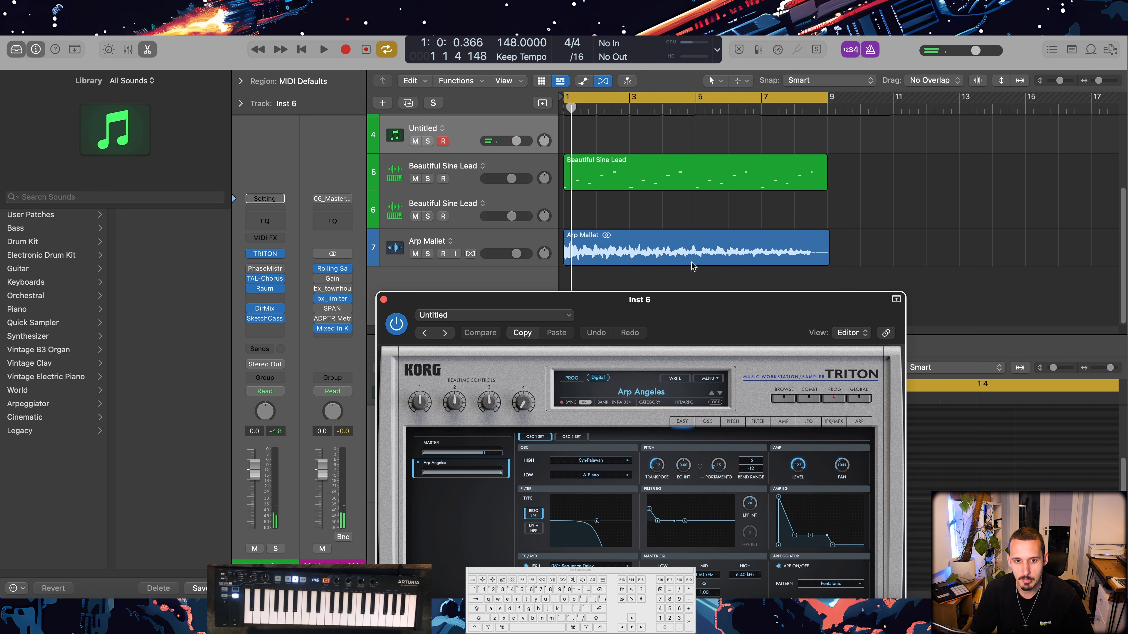
key("space")
left_click(428, 253)
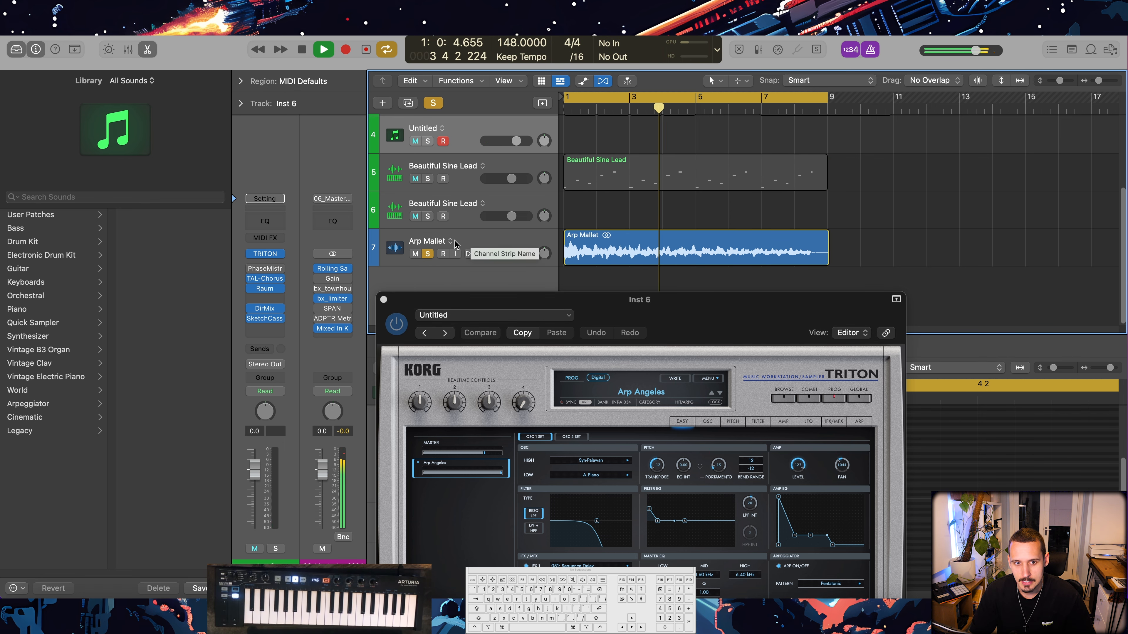
key("space")
left_click(874, 50)
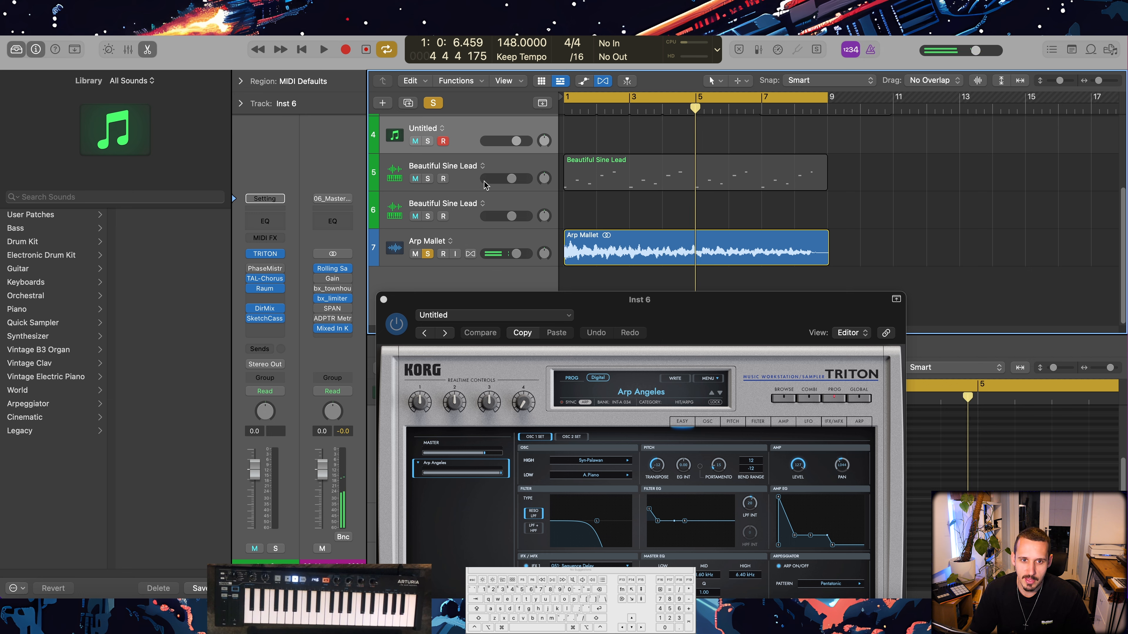
- Play the Beautiful Sine Lead on track 5 soloed with Arp Mallet, and leave only the sine lead soloed and selected
left_click(433, 180)
key("space")
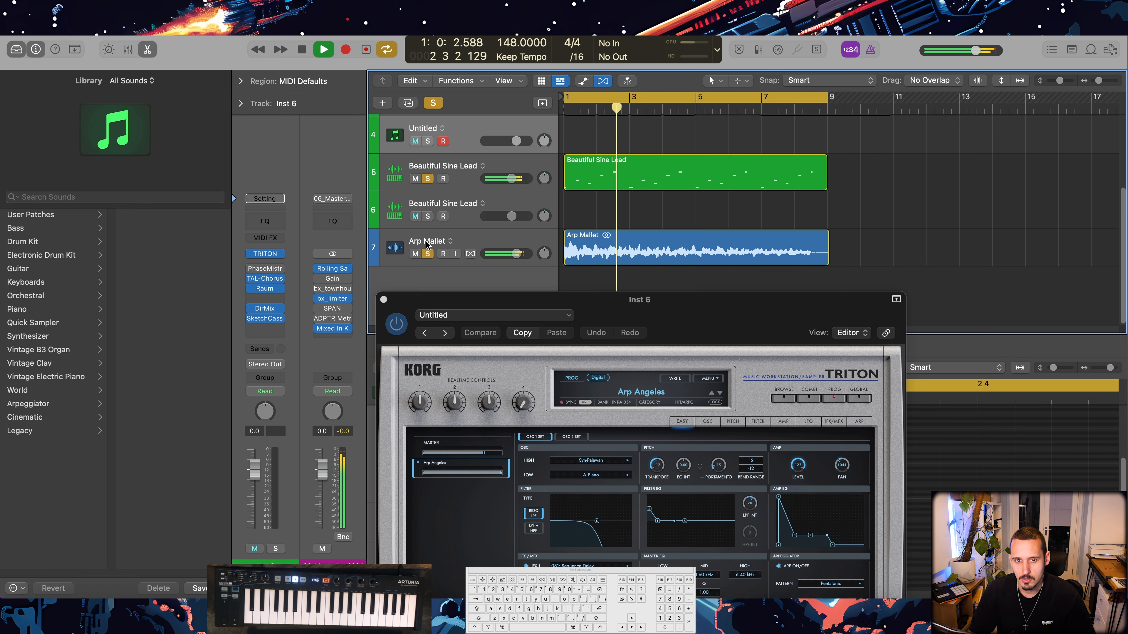
key("space")
key("s")
left_click(467, 185)
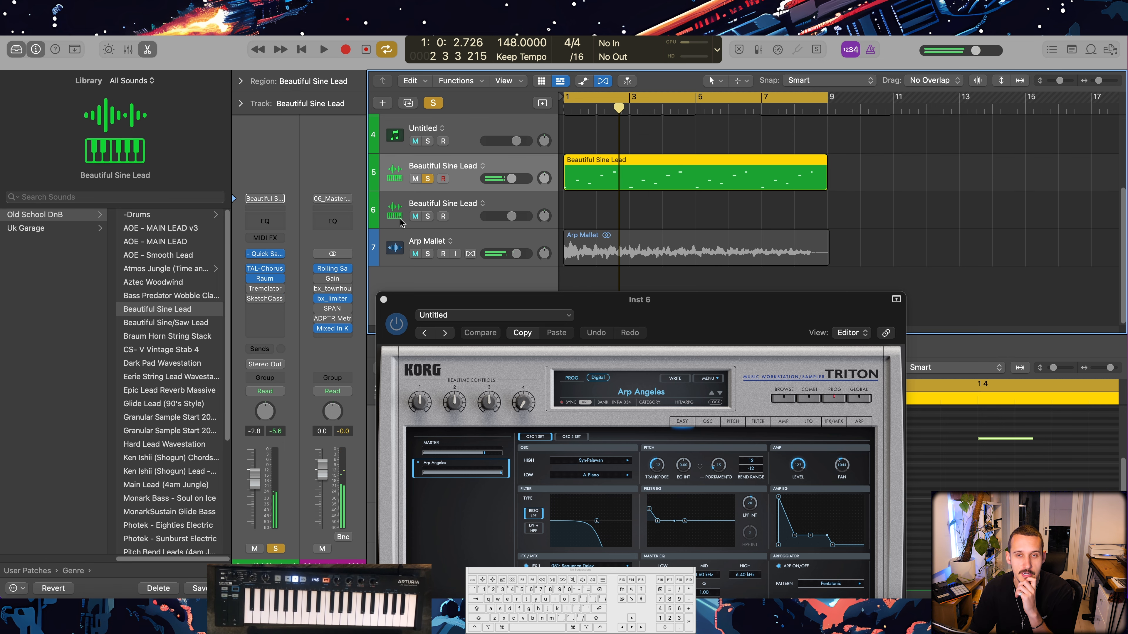
- Inspect the Quick Sampler, TAL-Chorus-LX and Raum settings on the Beautiful Sine Lead track
left_click(266, 254)
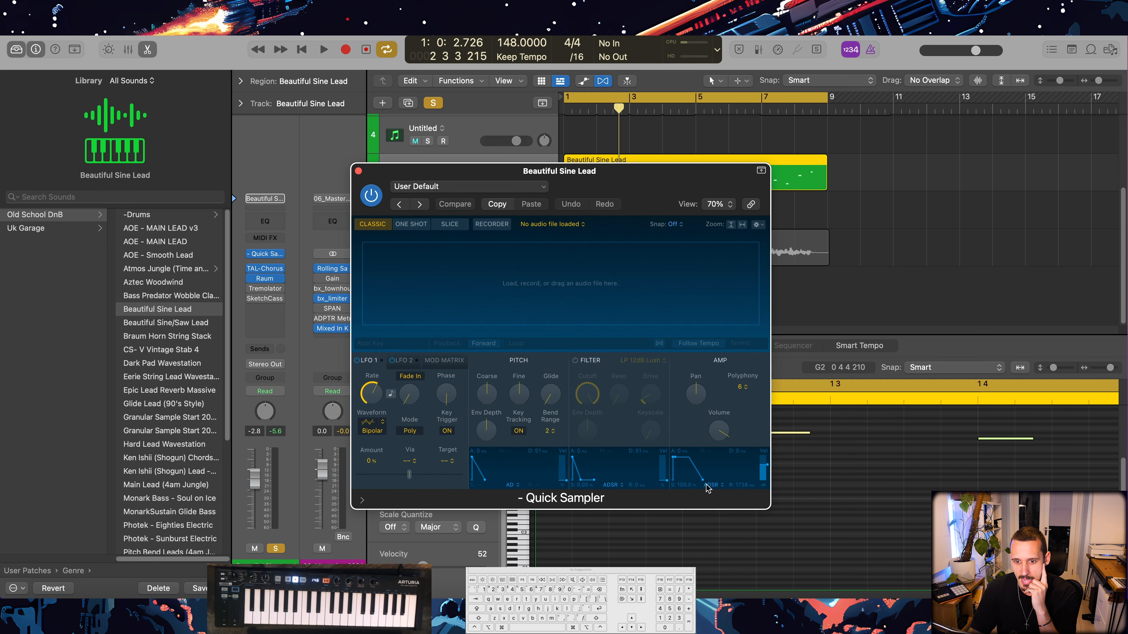
left_click(358, 171)
left_click(264, 269)
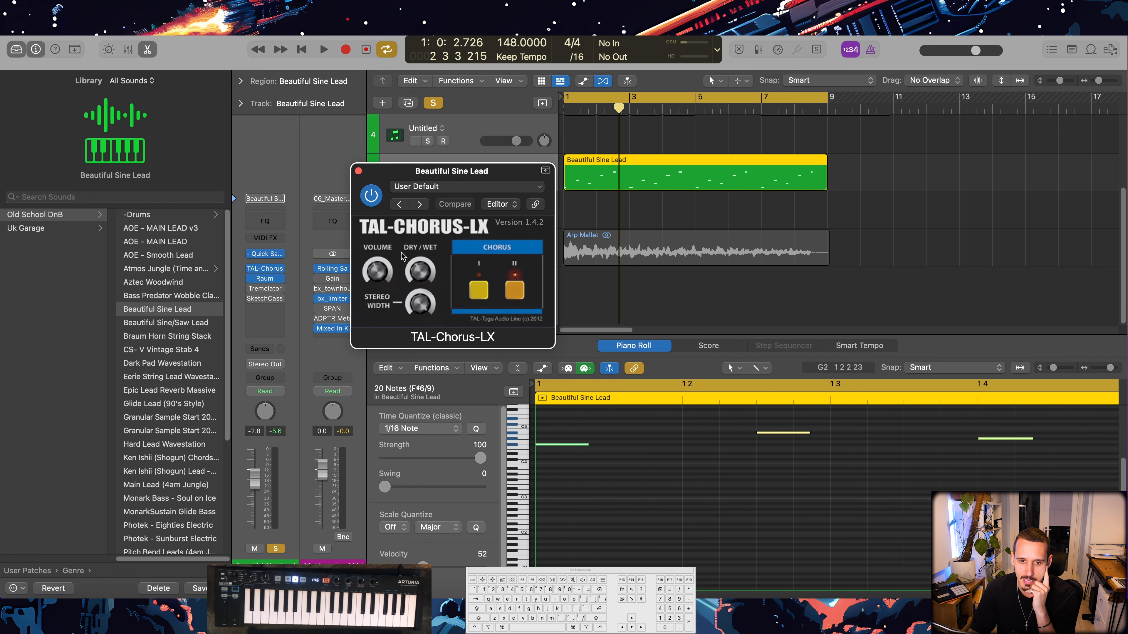
left_click(359, 171)
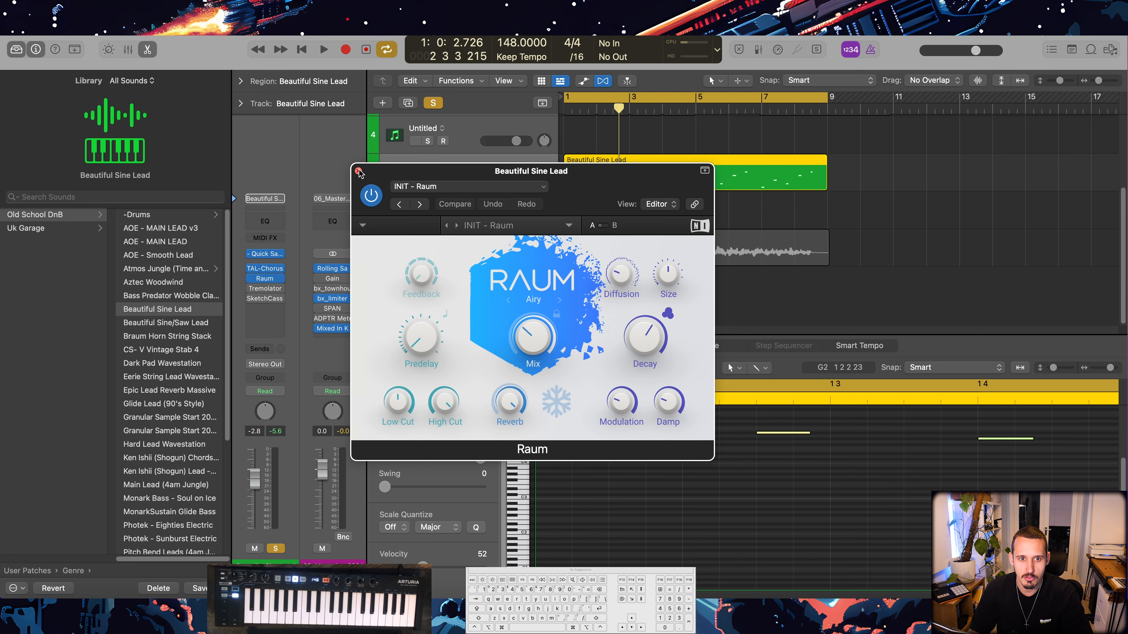
left_click(358, 171)
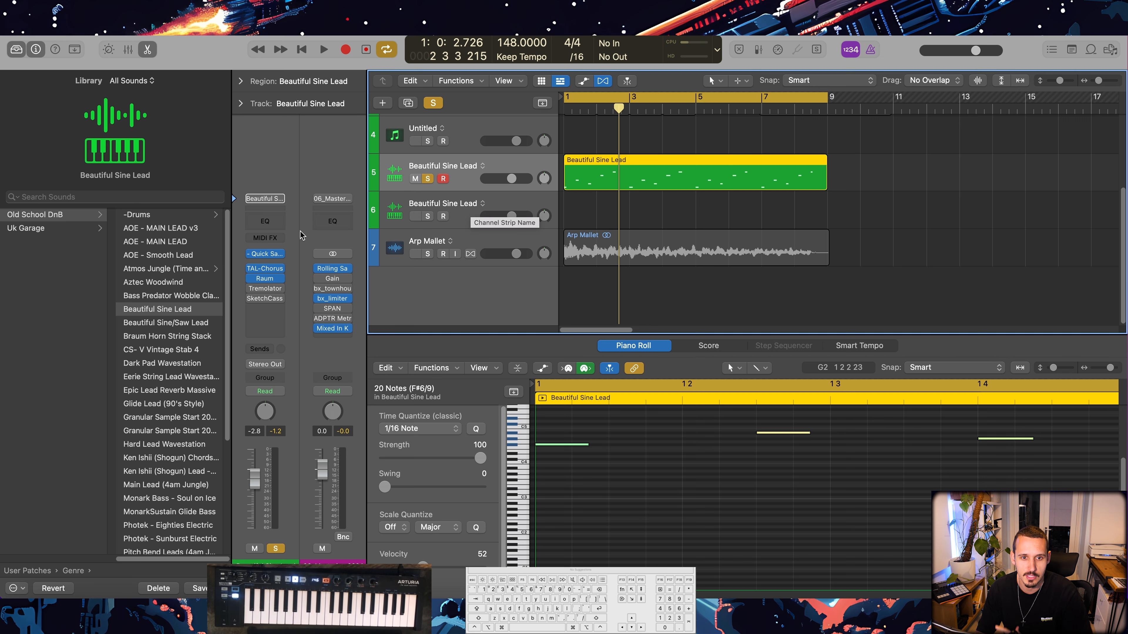
- Try the Quick Sampler filter on the Beautiful Sine Lead with its Drive at 42.3%
left_click(265, 254)
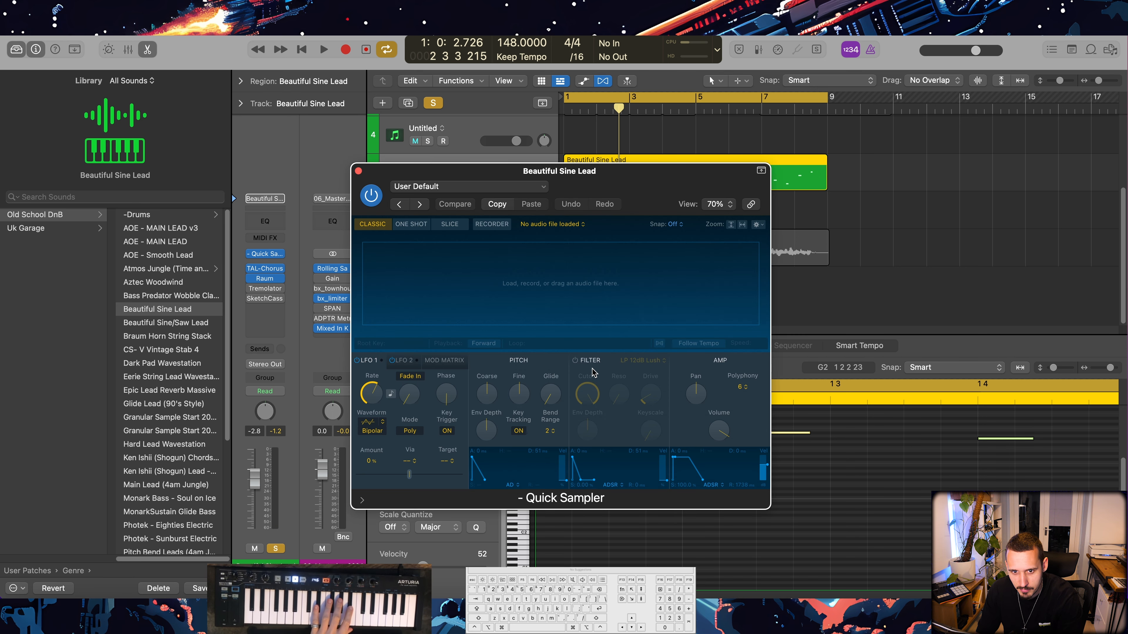
left_click(576, 361)
left_click_drag(649, 393, 653, 346)
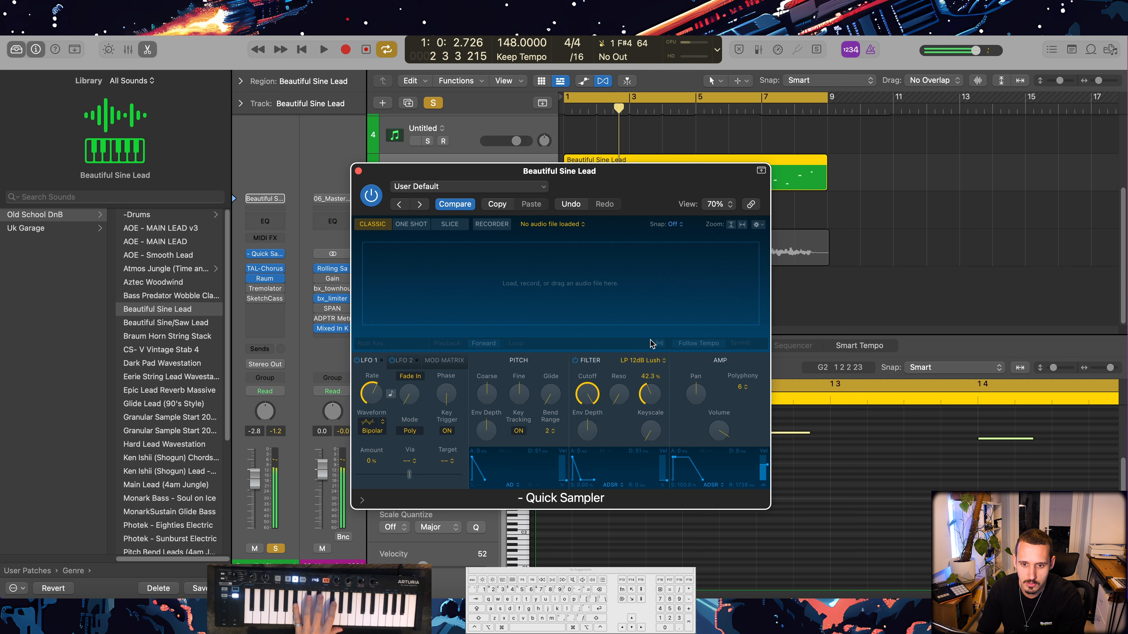
left_click(576, 361)
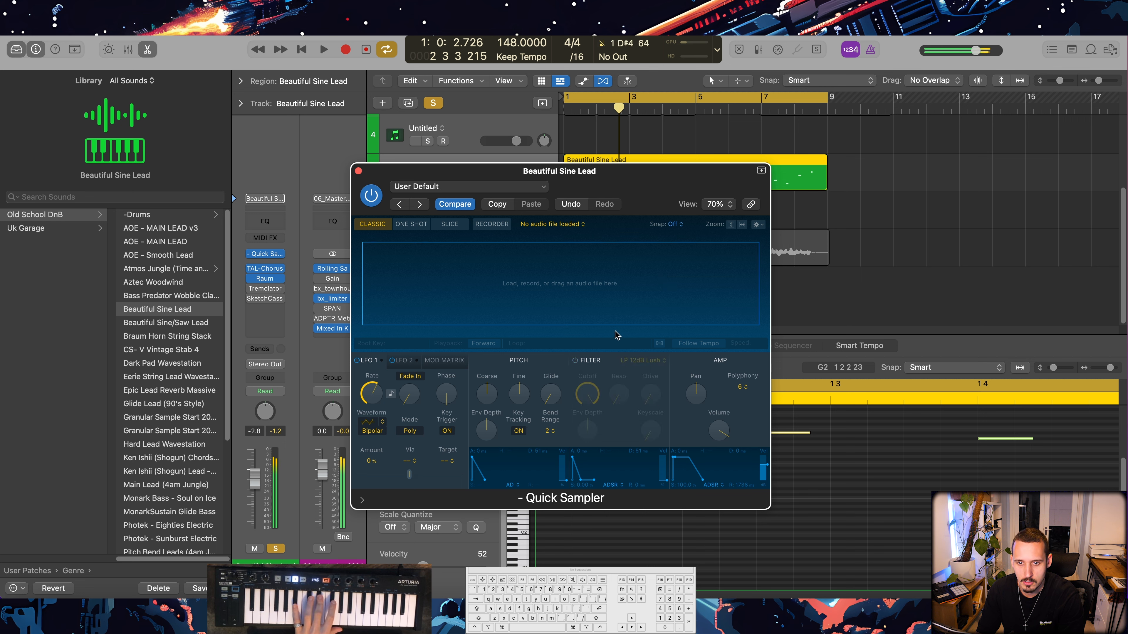
left_click(358, 171)
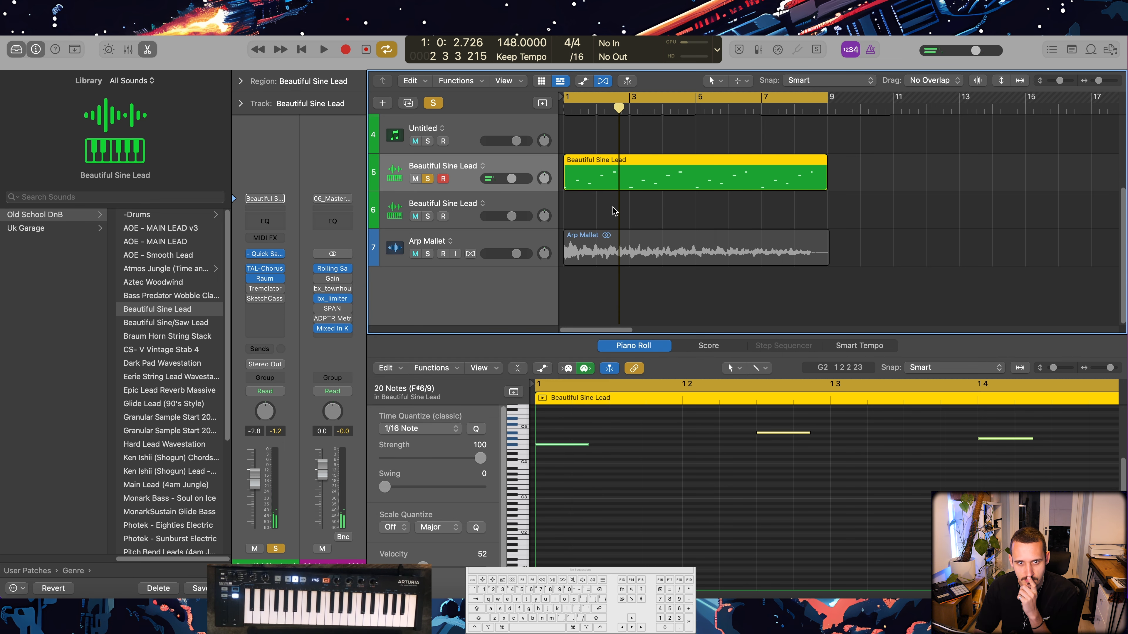
- Solo Arp Mallet alongside the Beautiful Sine Lead and play both tracks together
left_click(425, 255)
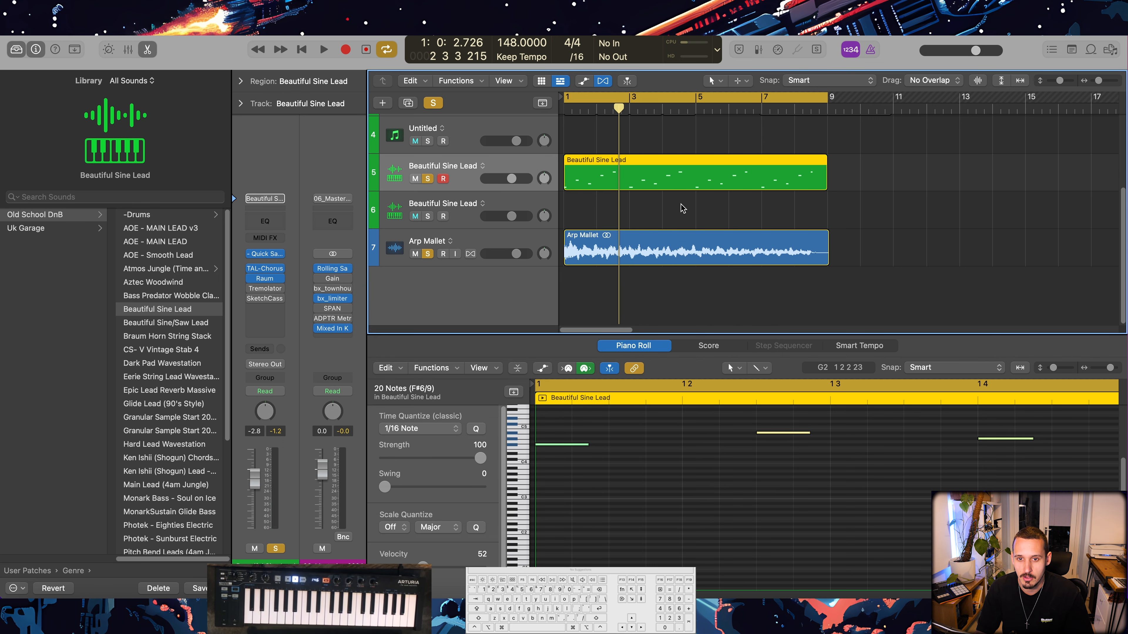
key("space")
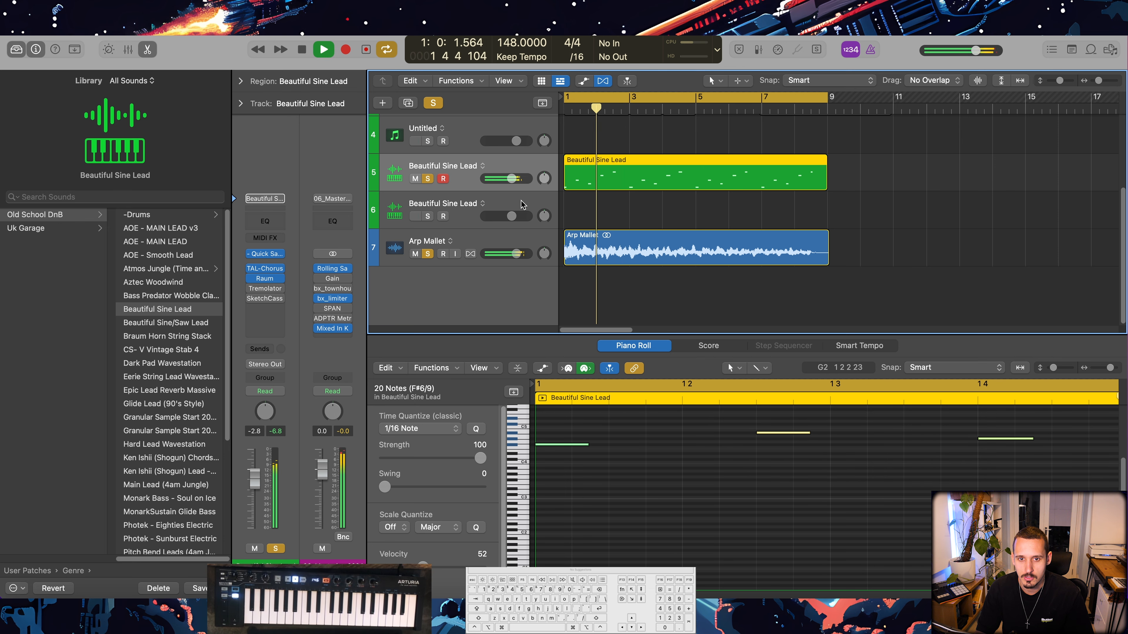
- Solo the second Beautiful Sine Lead on track 6 and record a counter-melody on it across bars 1 to 8
left_click(523, 204)
scroll(576, 213, "up", 3)
scroll(576, 214, "down", 2)
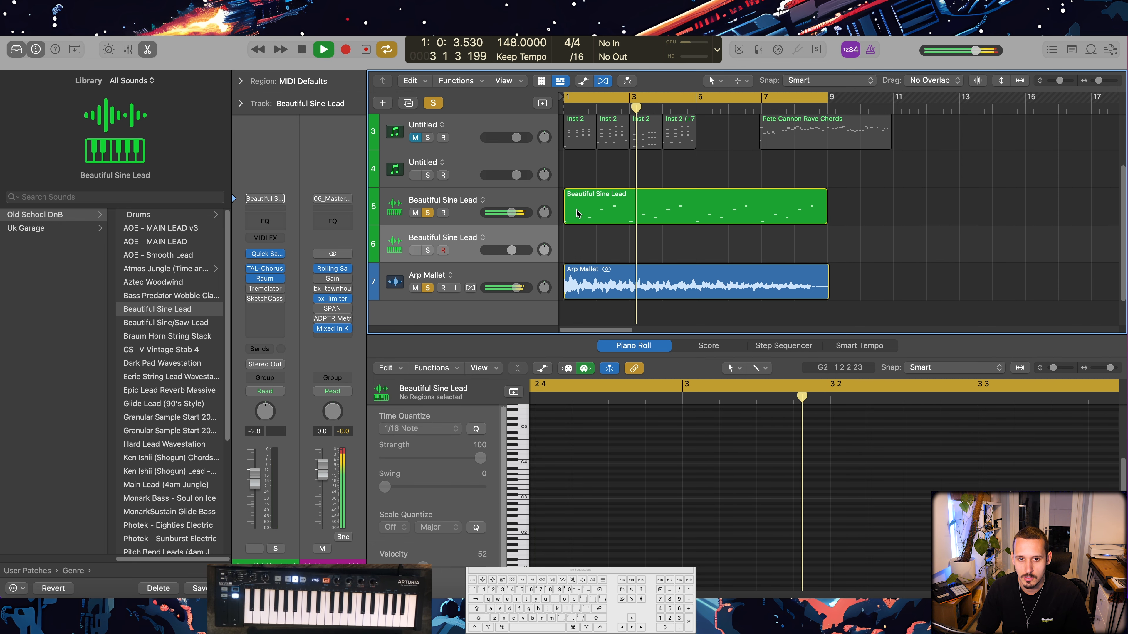
left_click(427, 251)
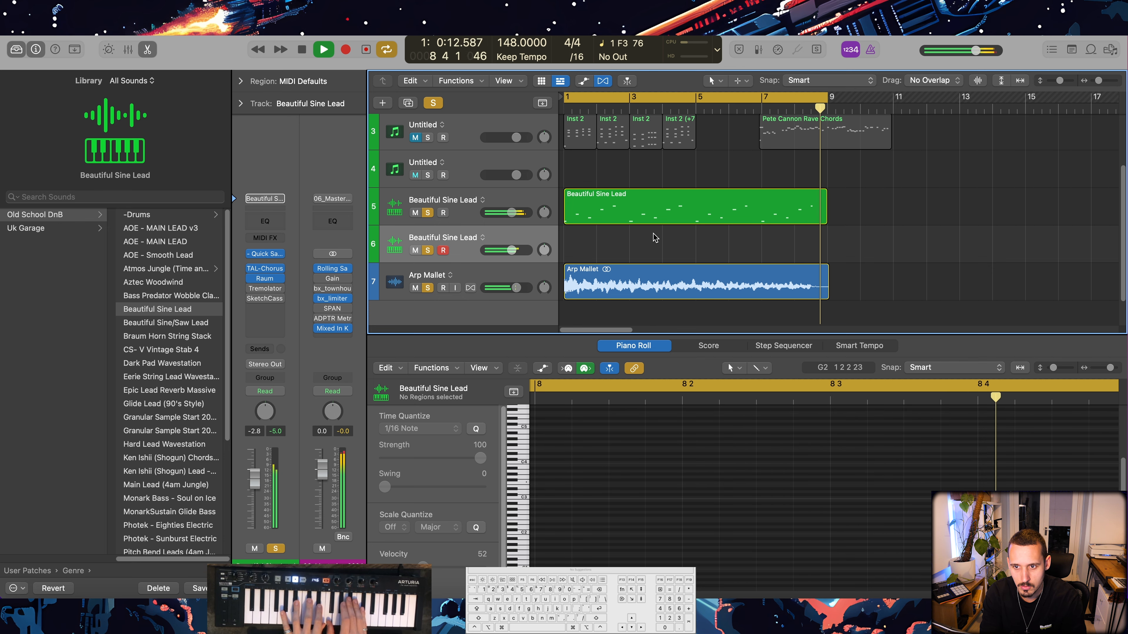
key("r")
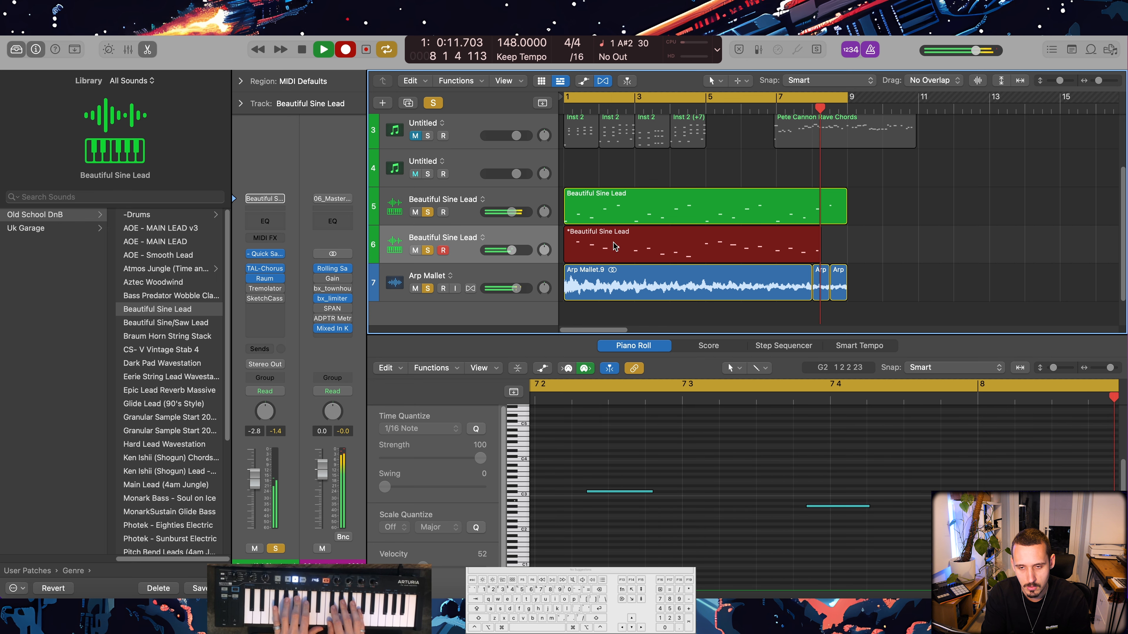
key("space")
- Play the new track 6 recording in the piano roll and add a further note towards the end of bar 8
key("e")
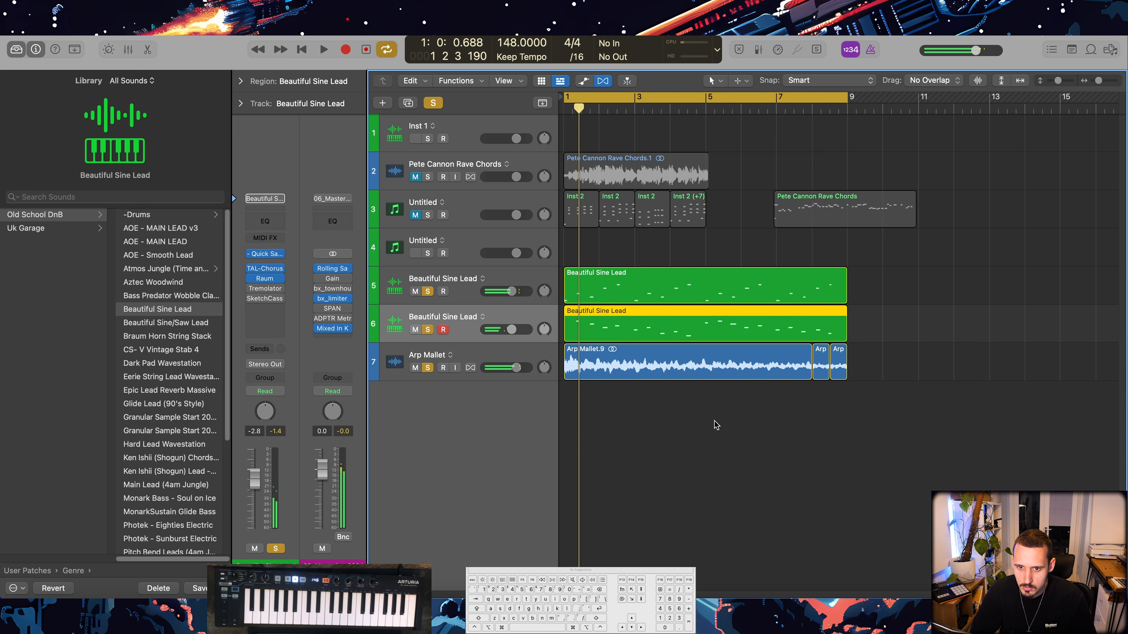
key("e")
key("space")
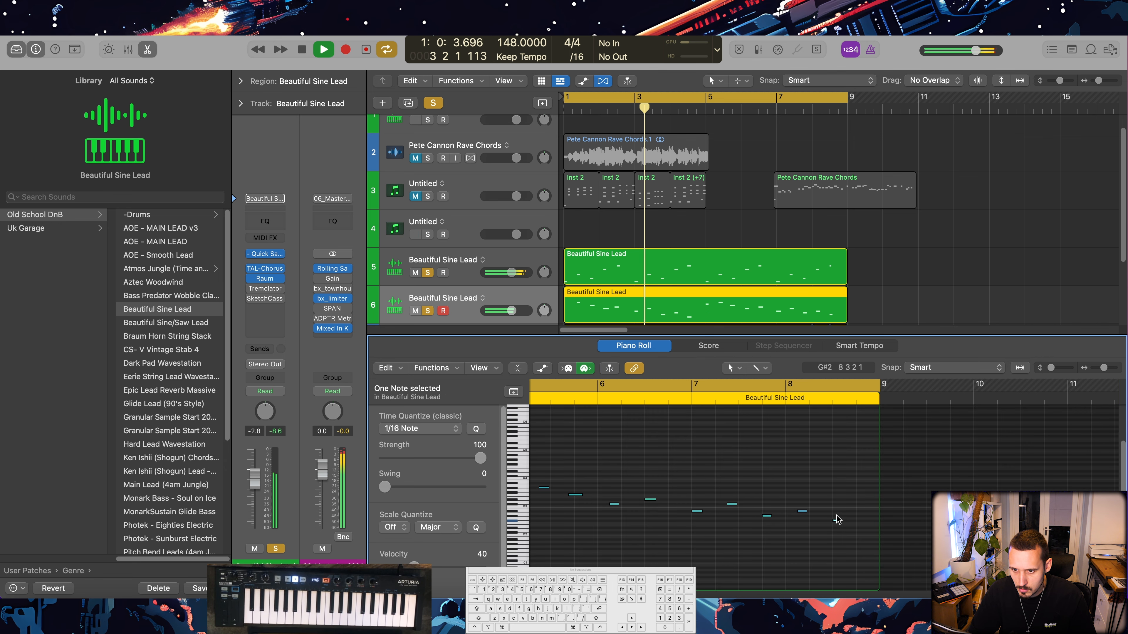
left_click_drag(826, 531, 824, 530)
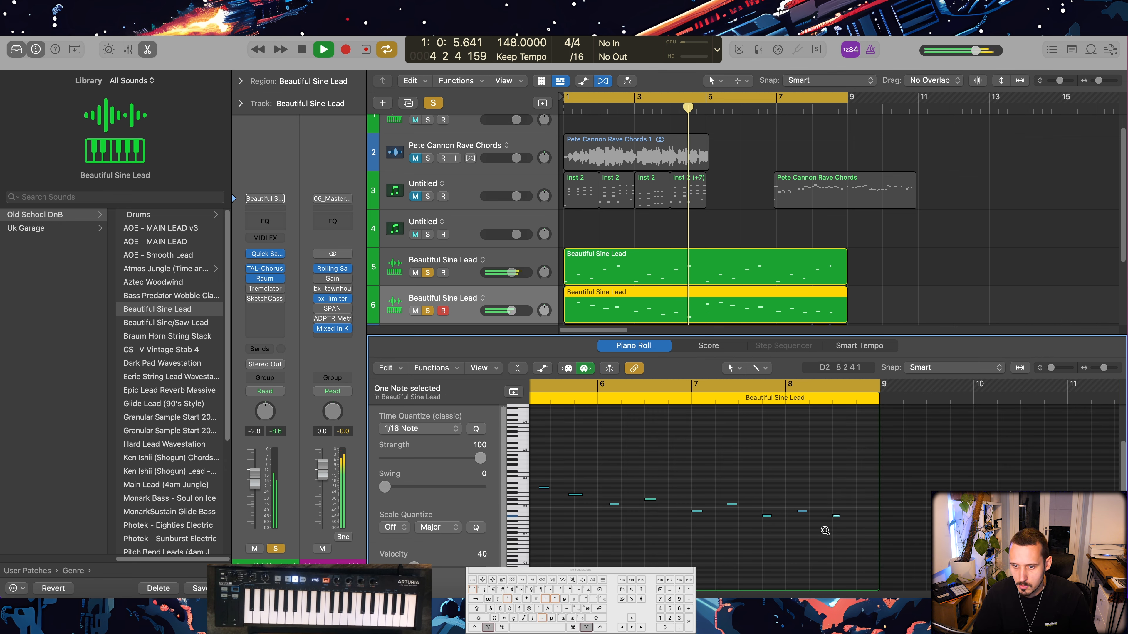
left_click(815, 508)
- Open the Quick Sampler of the track 6 Beautiful Sine Lead and enable its LP 12dB Lush filter
left_click(518, 300)
left_click(264, 254)
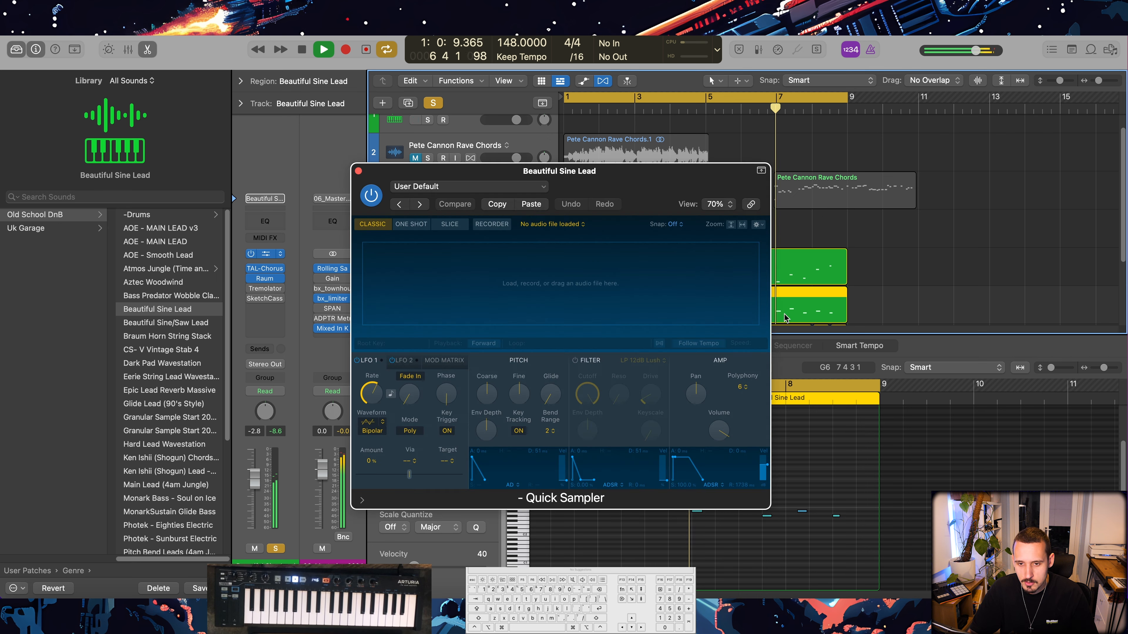
left_click(577, 360)
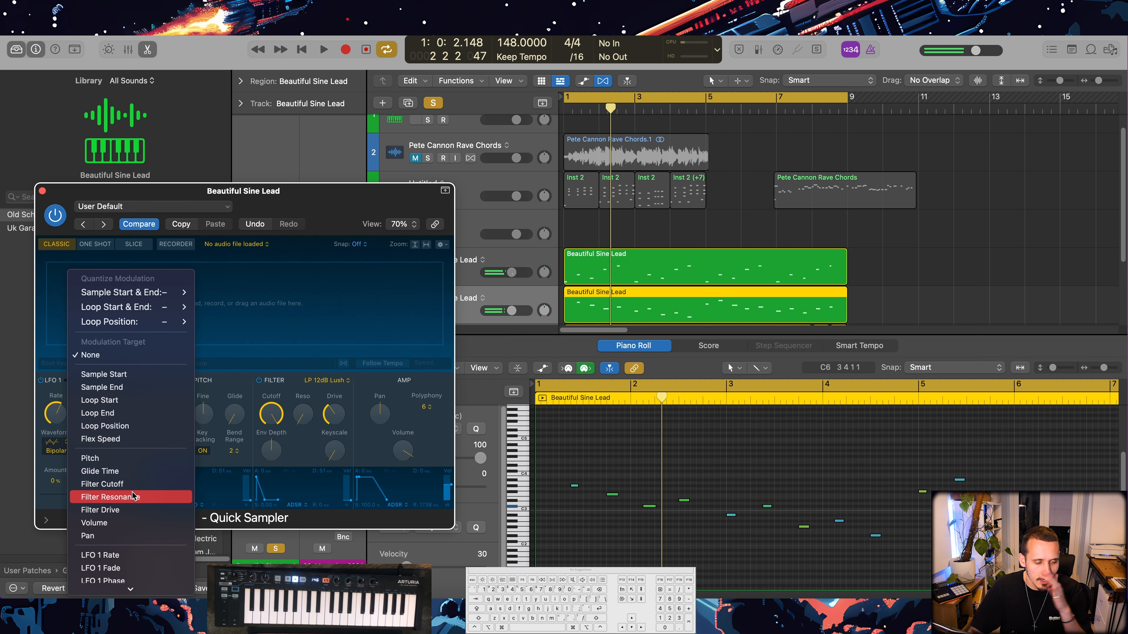
- Target LFO 1 to Volume with an Amount of +56.5%, and raise its Rate and Amount further during playback
left_click(133, 523)
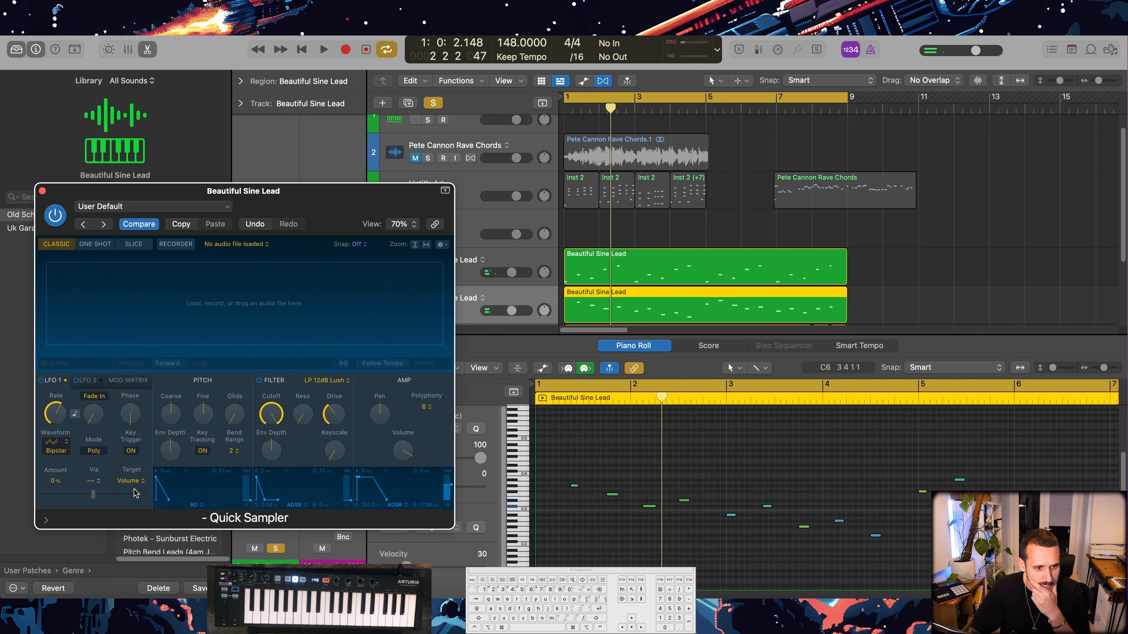
left_click_drag(115, 495, 123, 494)
key("space")
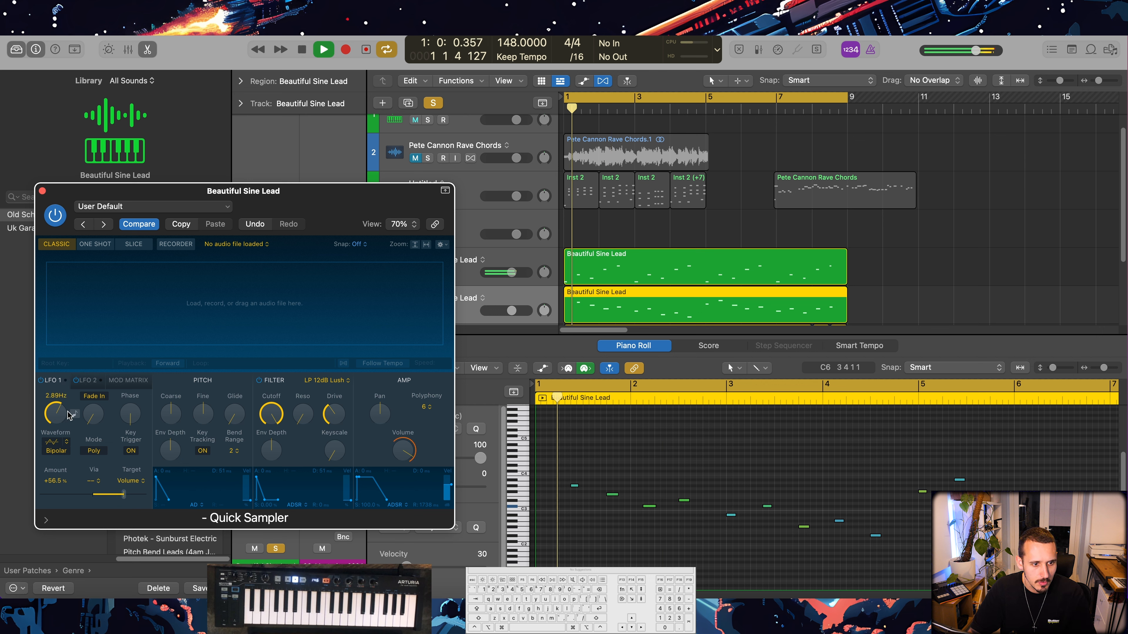
left_click_drag(100, 410, 102, 397)
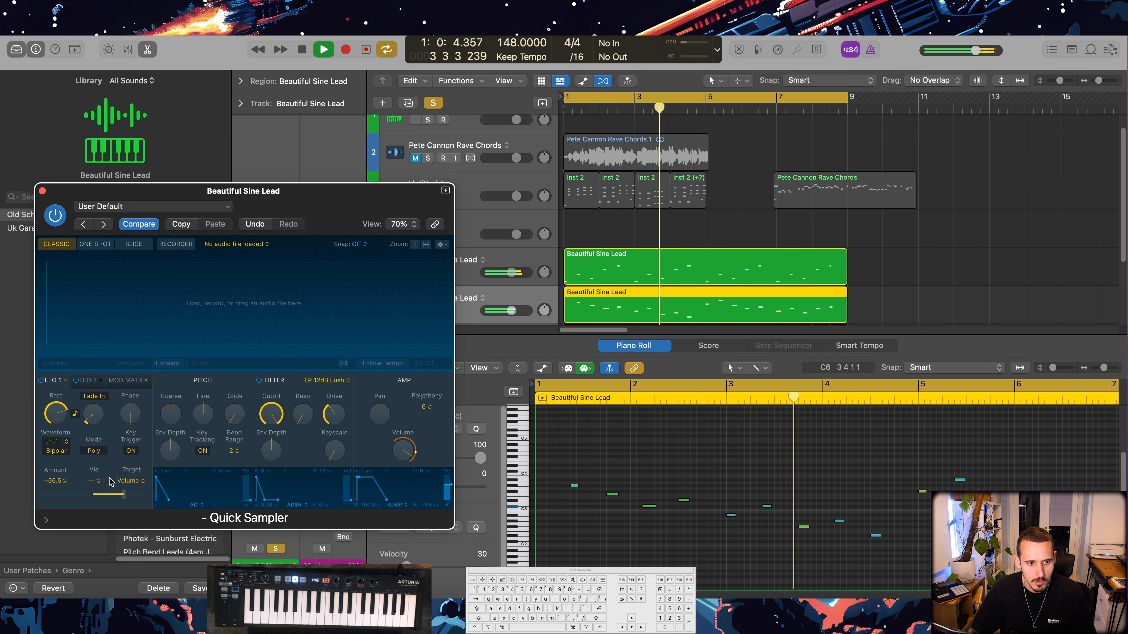
left_click_drag(123, 494, 135, 495)
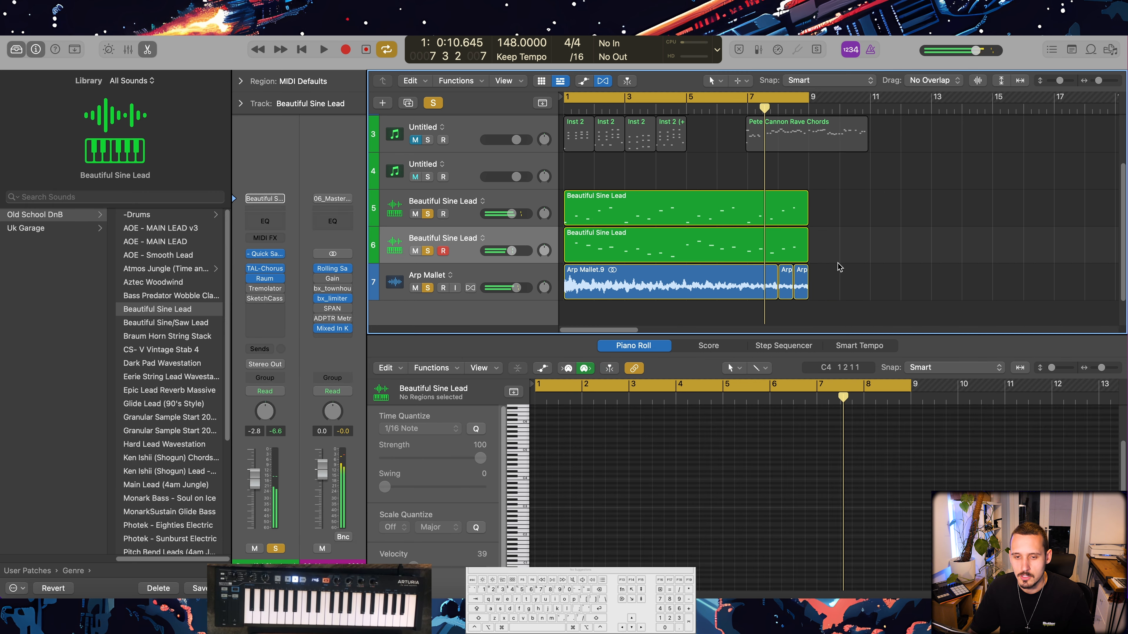
- Close the piano roll and add a new audio track below Arp Mallet
key("e")
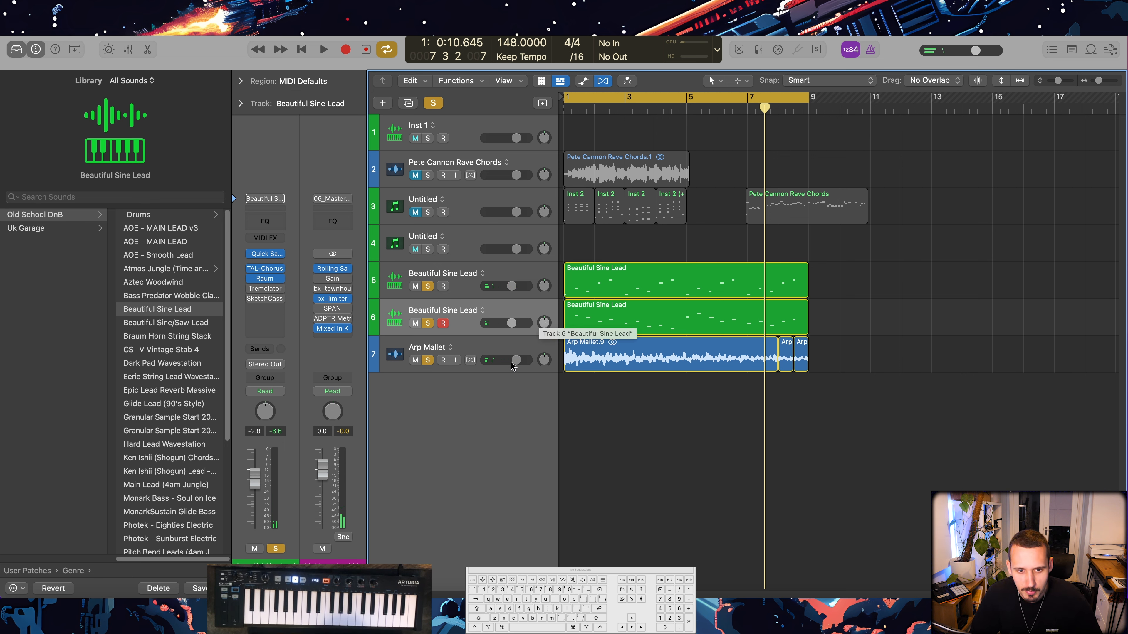
left_click(518, 343)
key("alt+super+a")
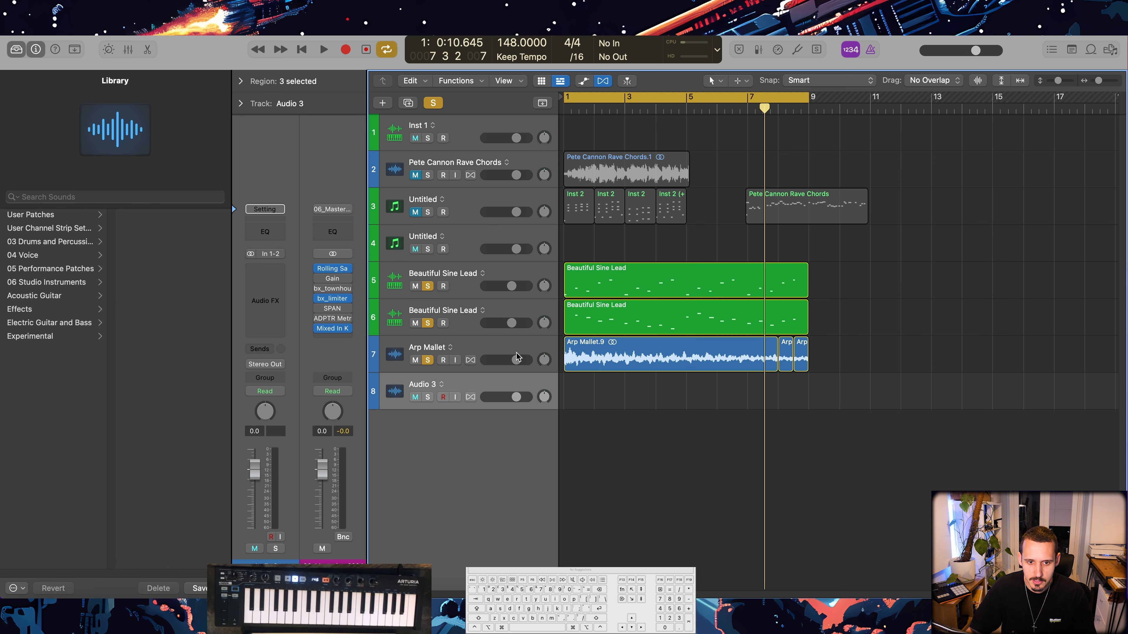
- Switch to the sample library browser and search the Aquatic Dreams pack for "text"
key("super+Tab")
scroll(430, 199, "up", 10)
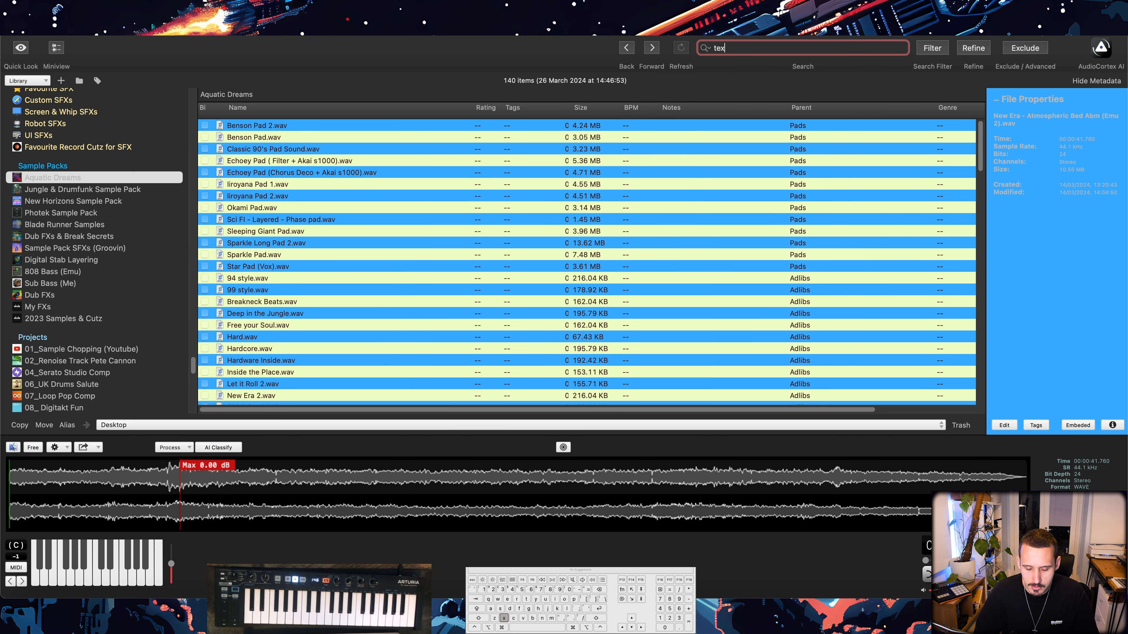
key("Return")
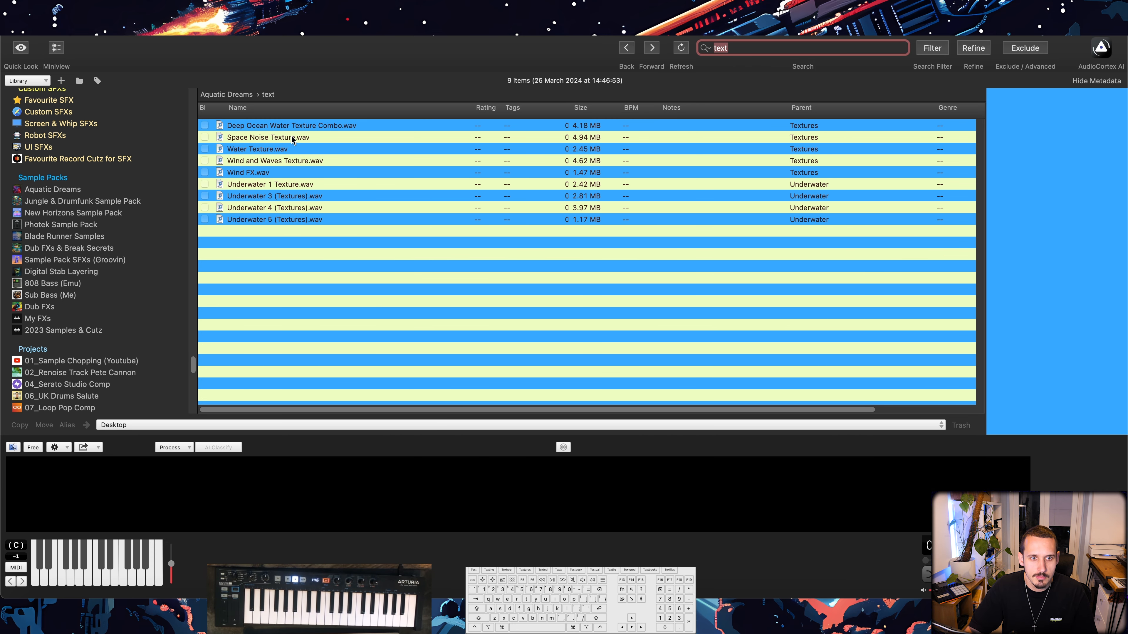
- Audition the texture samples from Deep Ocean Water Texture Combo.wav down to Wind and Waves Texture.wav
left_click(300, 127)
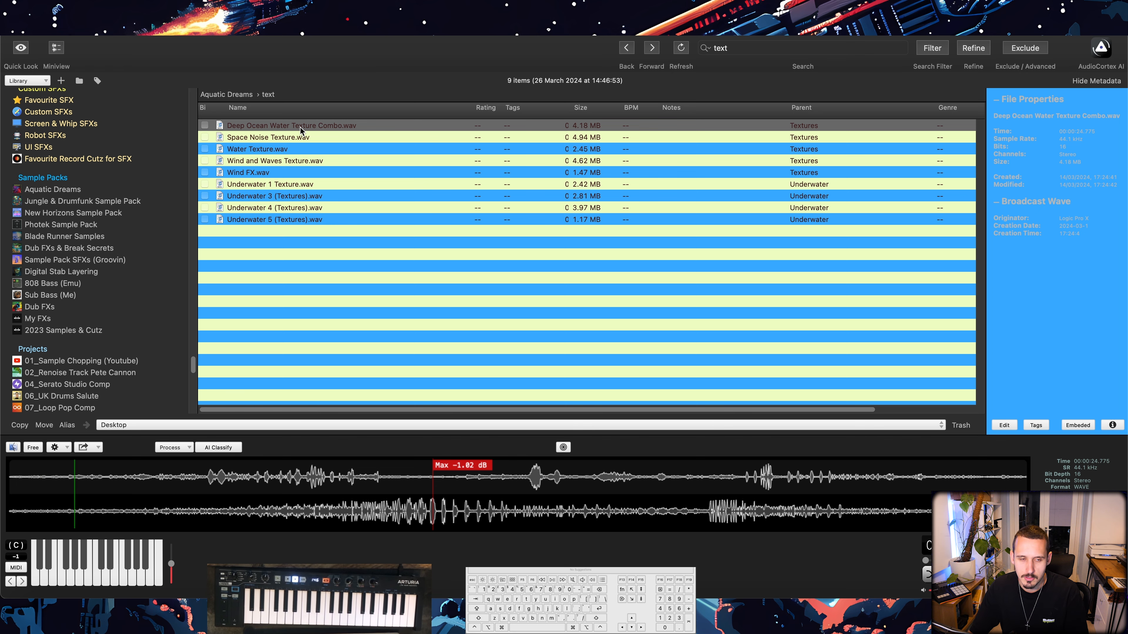
key("Down")
key("Down")
key("Down")
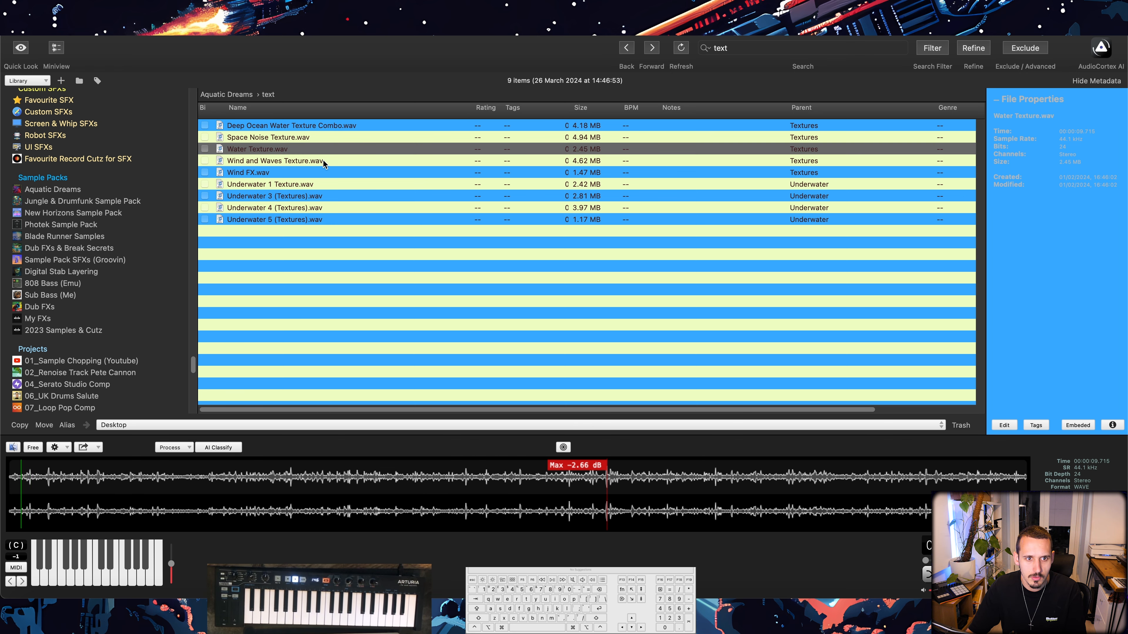
- Place Wind and Waves Texture.wav at bar 1 of audio track 8, solo it and lower its volume to about -11.2 dB during playback
key("ctrl+Left")
left_click_drag(314, 163, 500, 398)
key("s")
key("space")
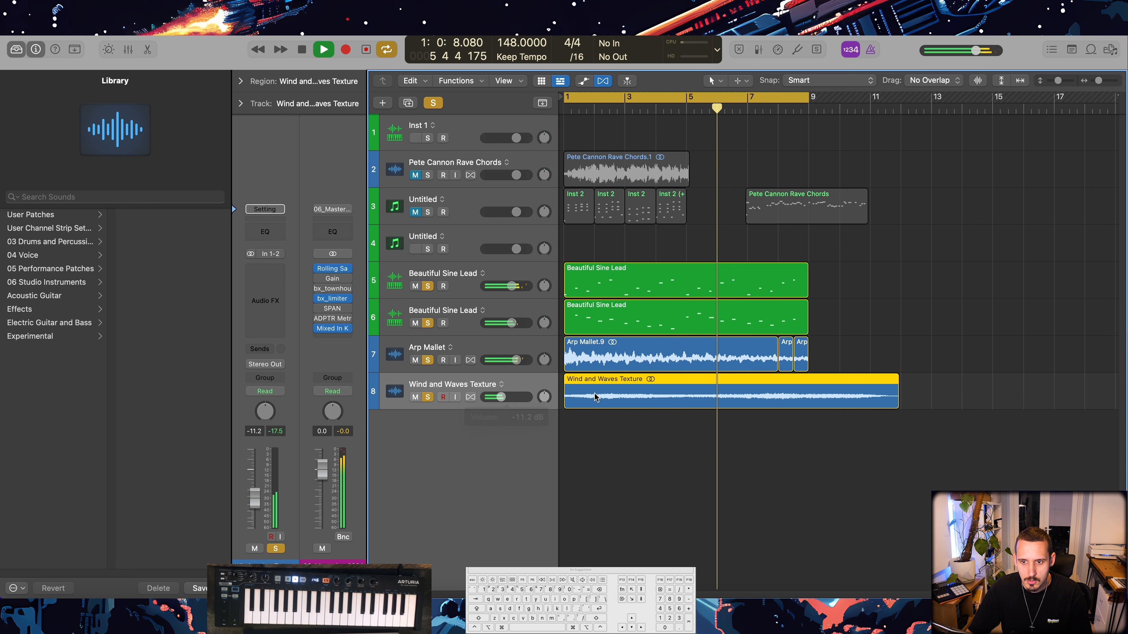
scroll(782, 383, "left", 2)
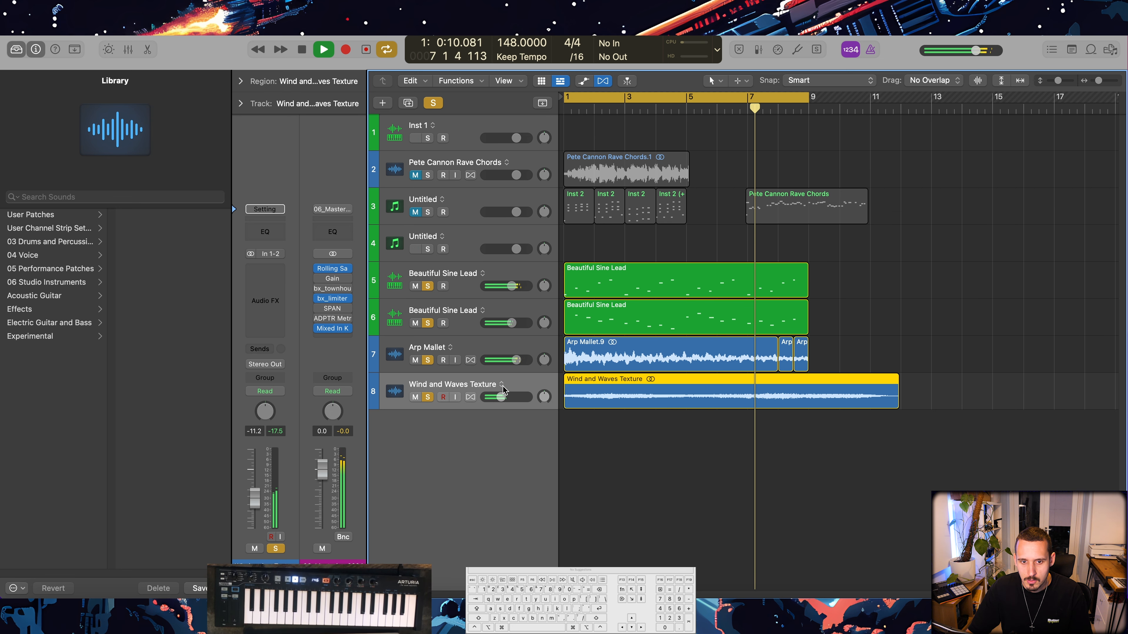
left_click_drag(501, 397, 500, 397)
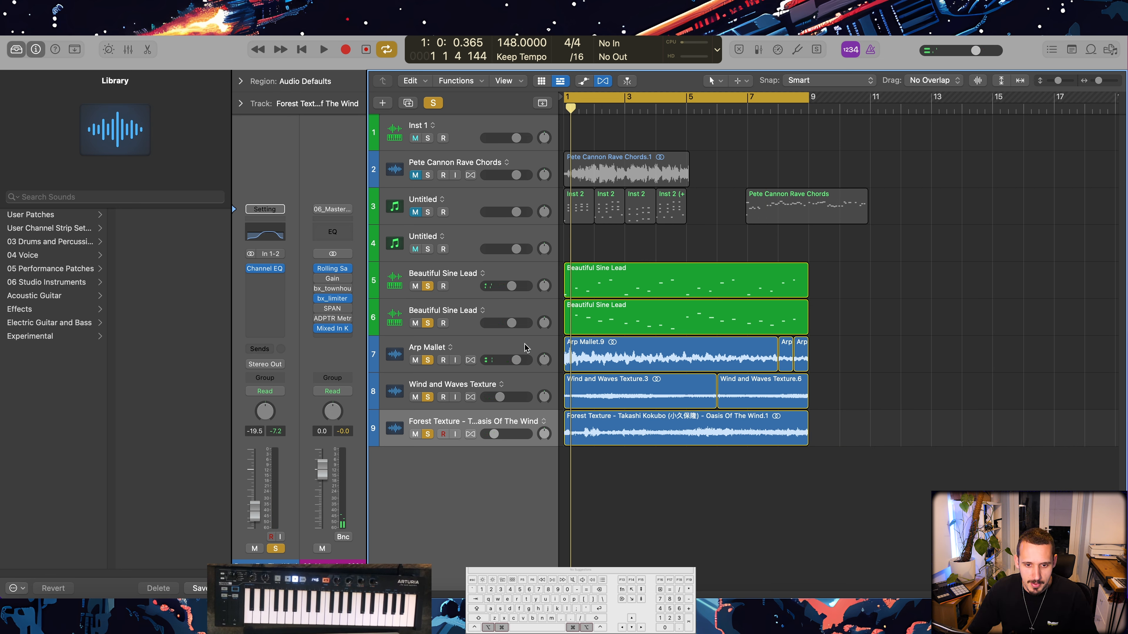
- Add a software instrument track below the Forest Texture track and load Arcade as its instrument
key("alt+super+s")
left_click(271, 254)
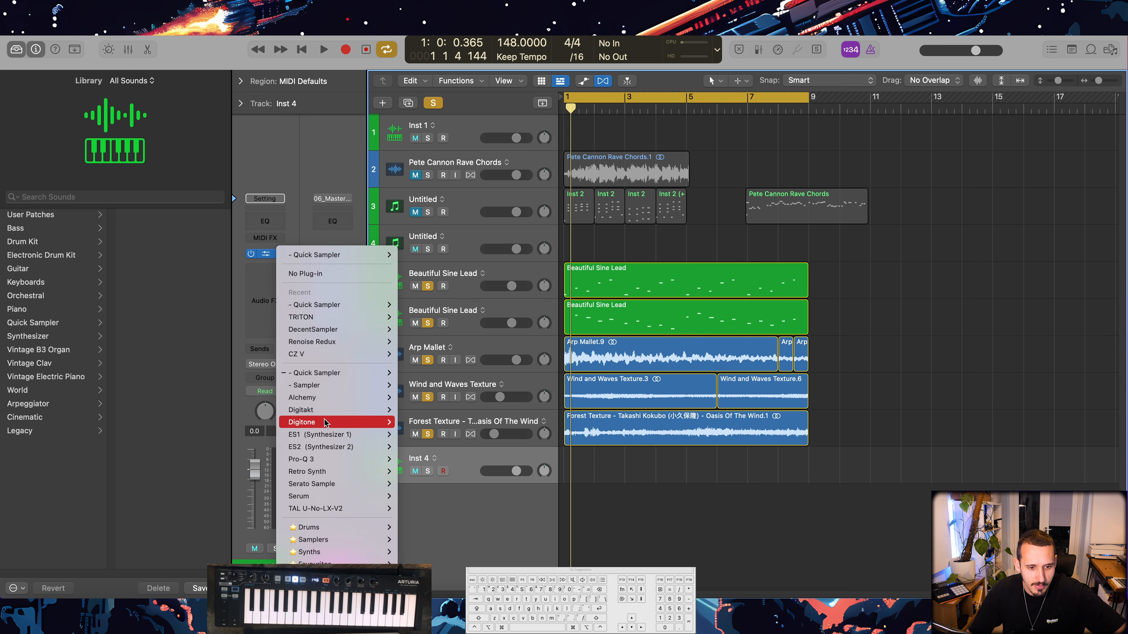
mouse_move(338, 561)
mouse_move(444, 402)
mouse_move(498, 409)
left_click(556, 402)
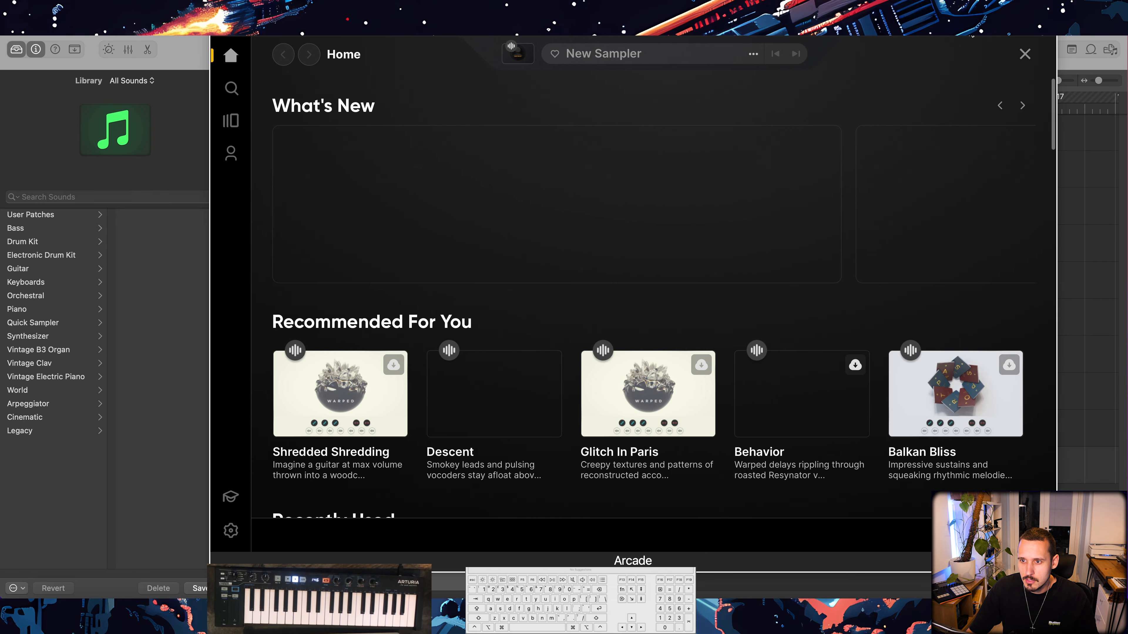
- Check the song's detected key in Mixed In Key on the mastering channel
left_click_drag(969, 26, 899, 411)
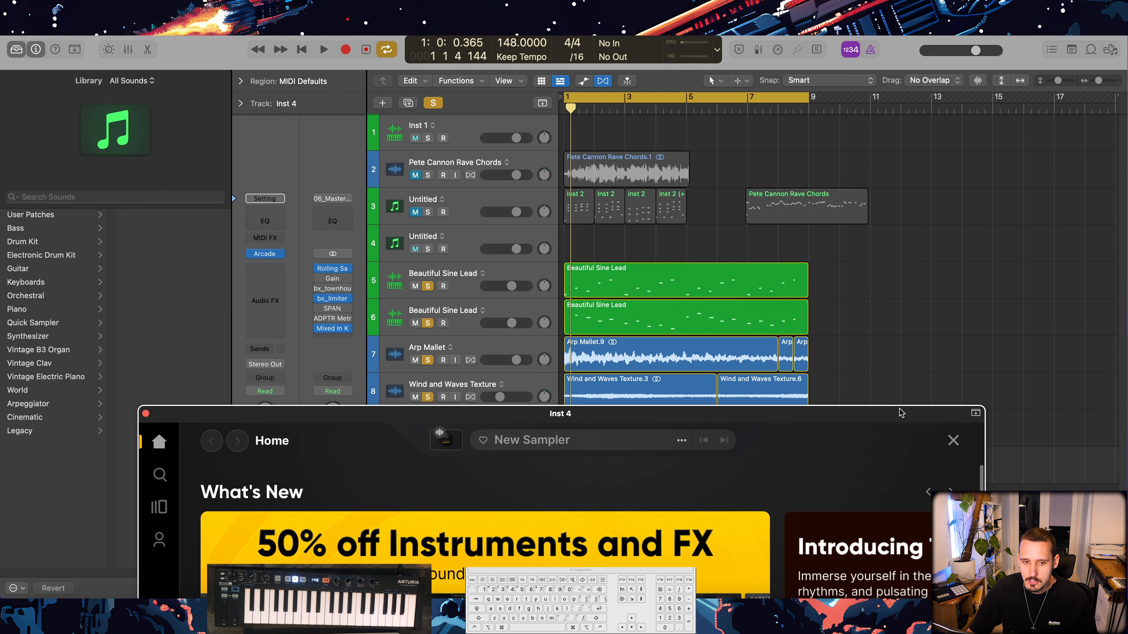
left_click(340, 327)
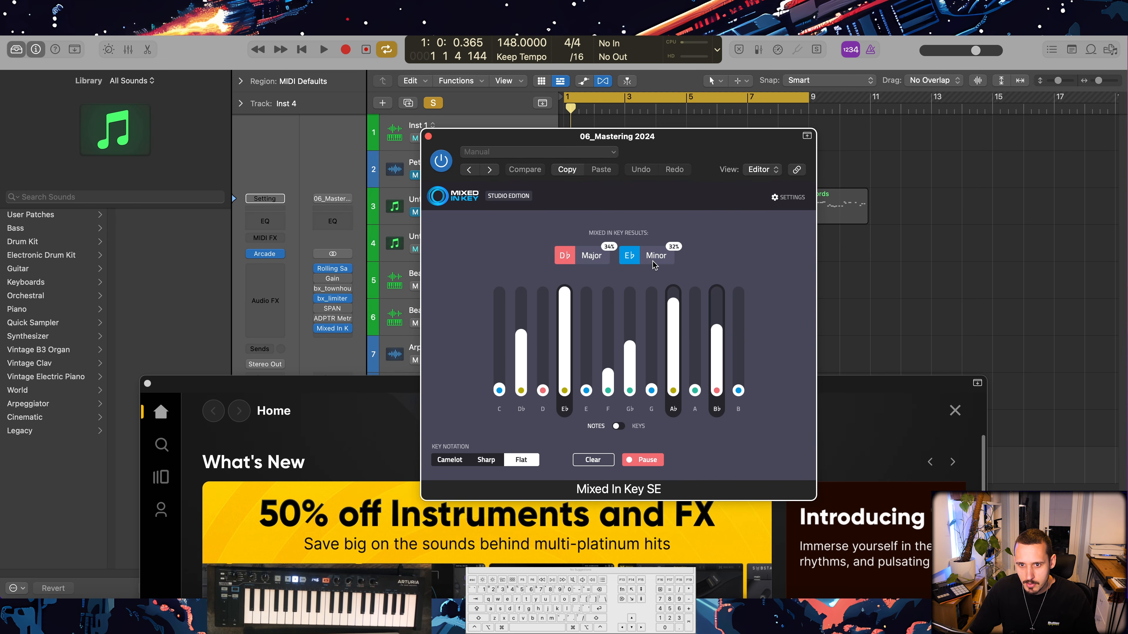
left_click(428, 136)
- Set the Arcade session key to E♭ minor
left_click_drag(533, 383, 575, 66)
left_click(939, 574)
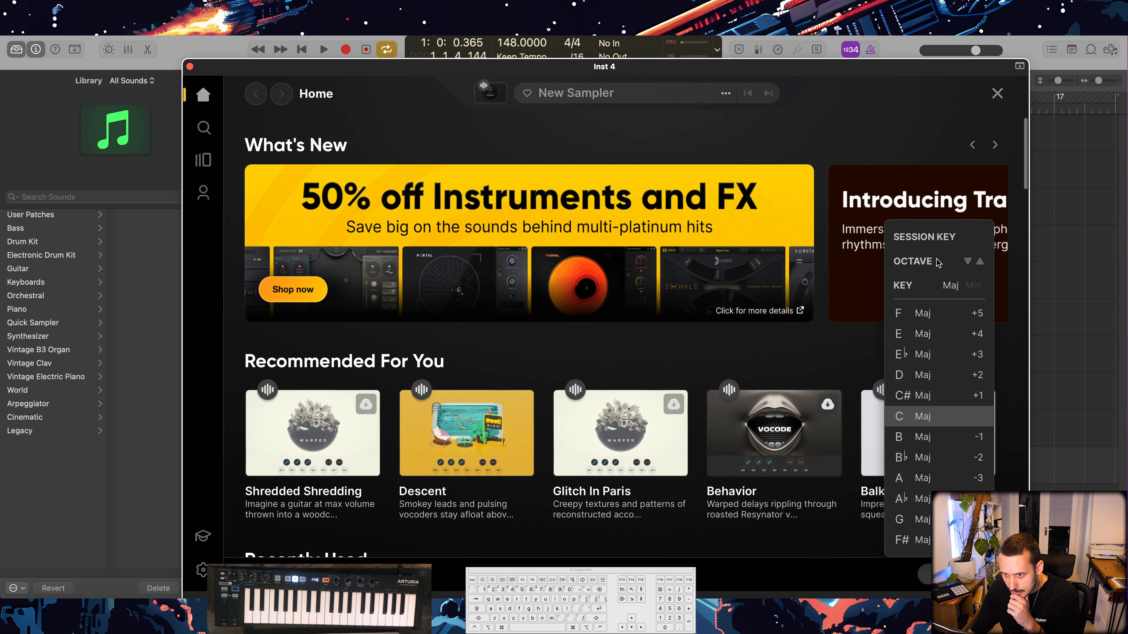
left_click(973, 286)
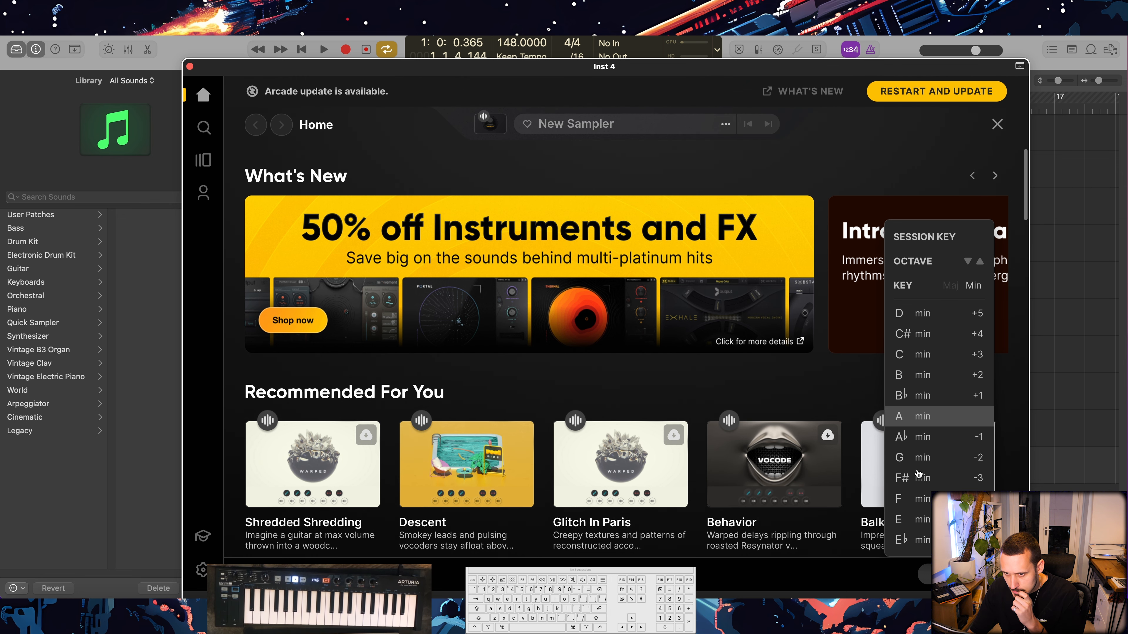
left_click(921, 536)
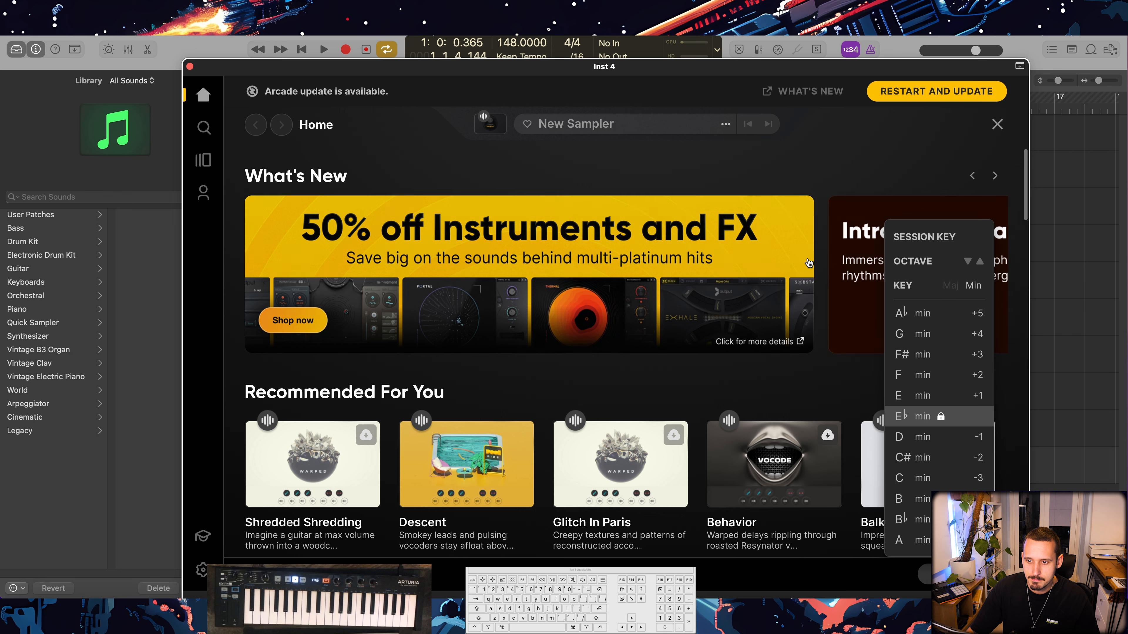
left_click(733, 330)
- Browse Arcade's catalogue of Lines for a sound pack with atmospheric material
left_click(204, 160)
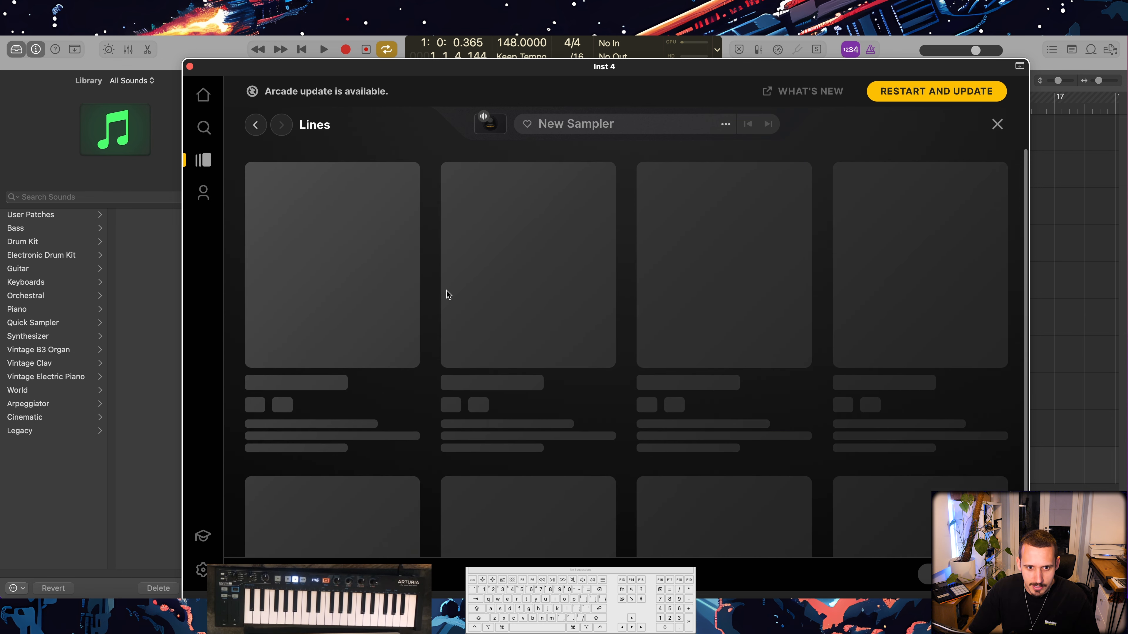
scroll(577, 280, "down", 10)
scroll(724, 249, "down", 20)
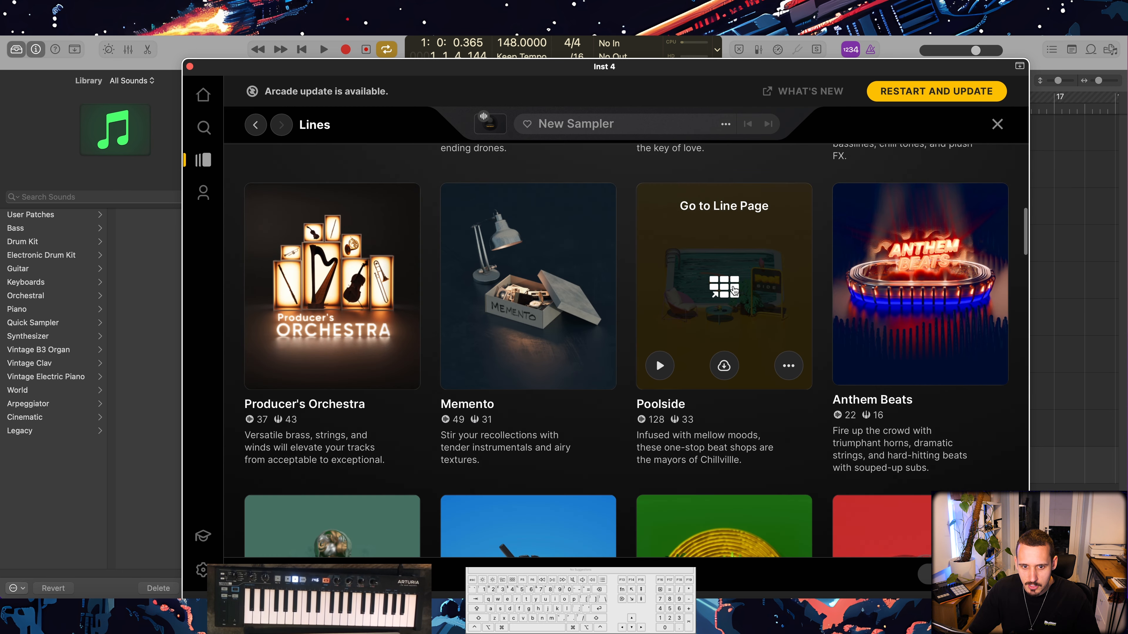
scroll(733, 228, "down", 20)
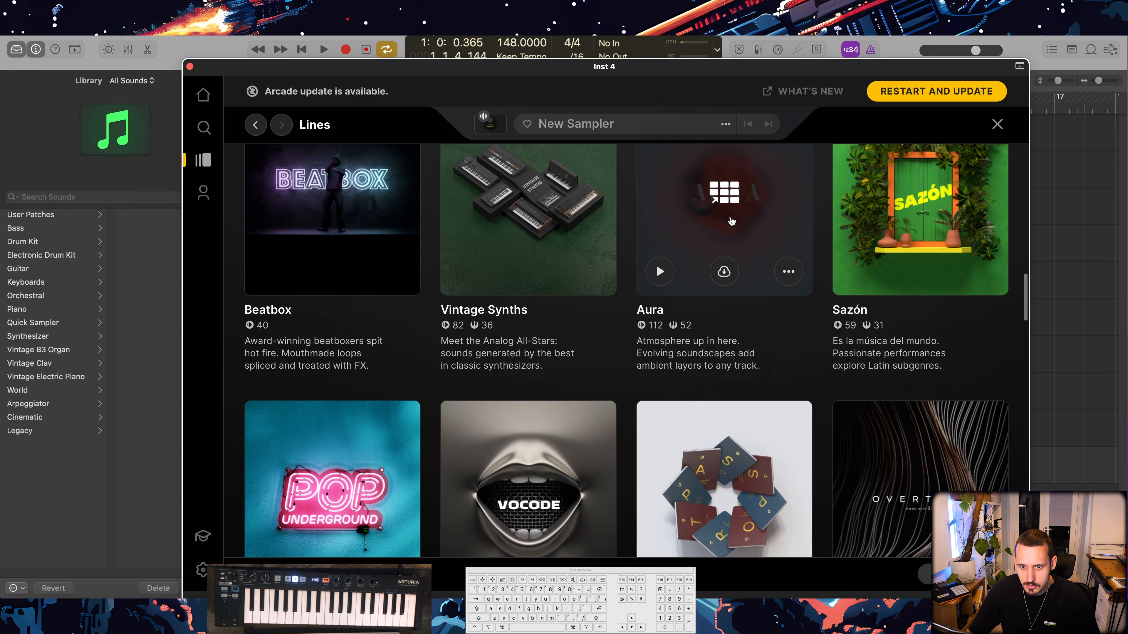
scroll(704, 270, "down", 20)
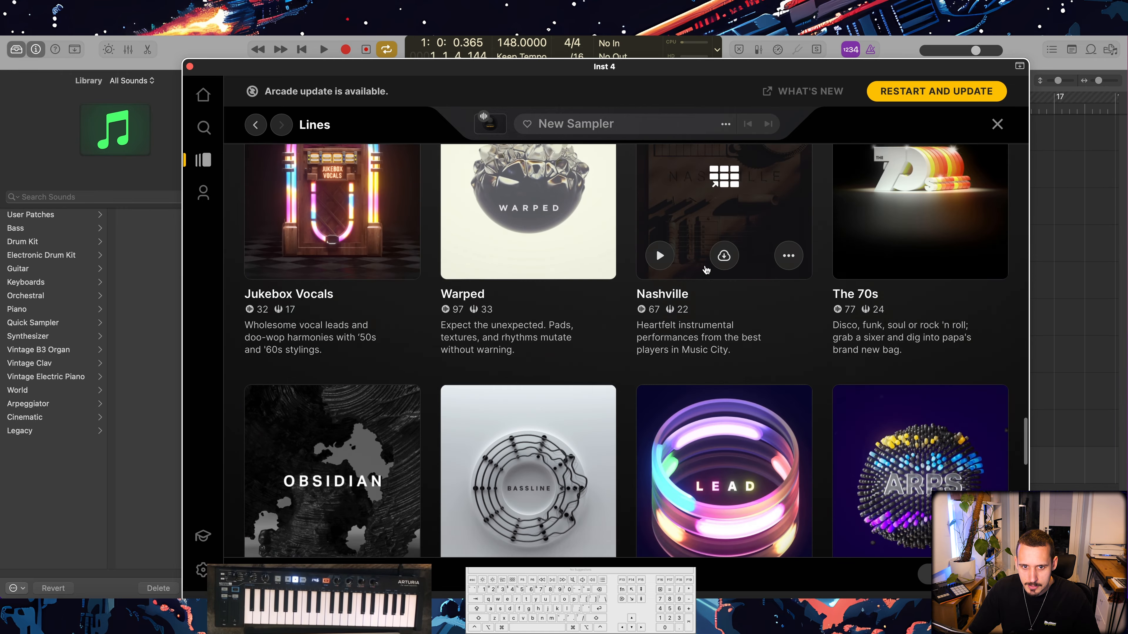
scroll(700, 267, "down", 20)
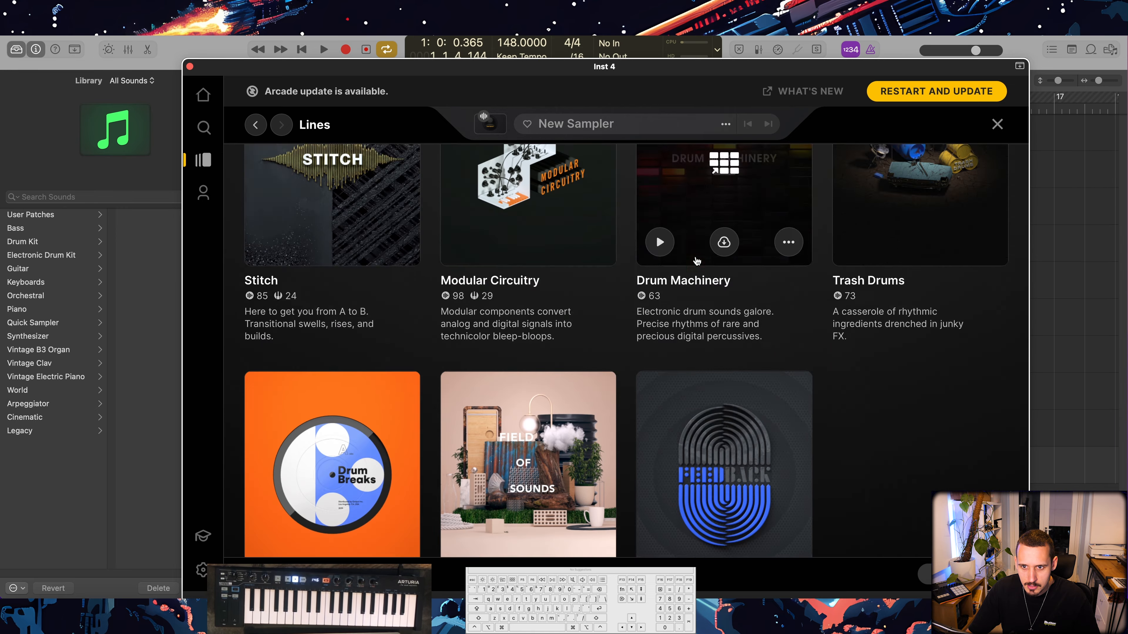
scroll(691, 266, "up", 20)
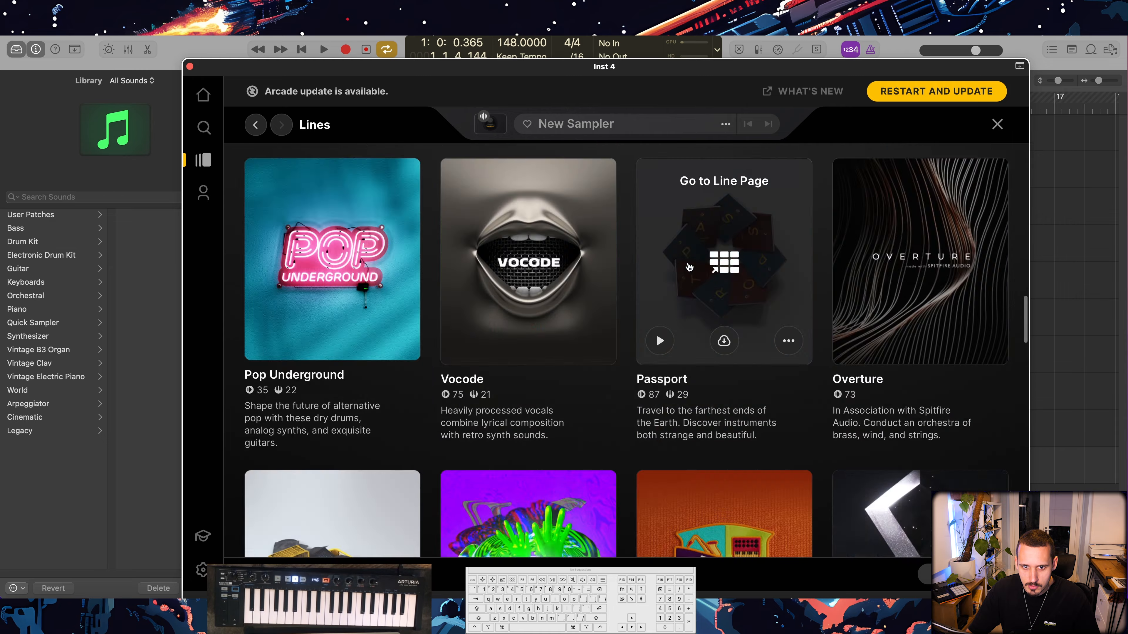
scroll(683, 266, "up", 20)
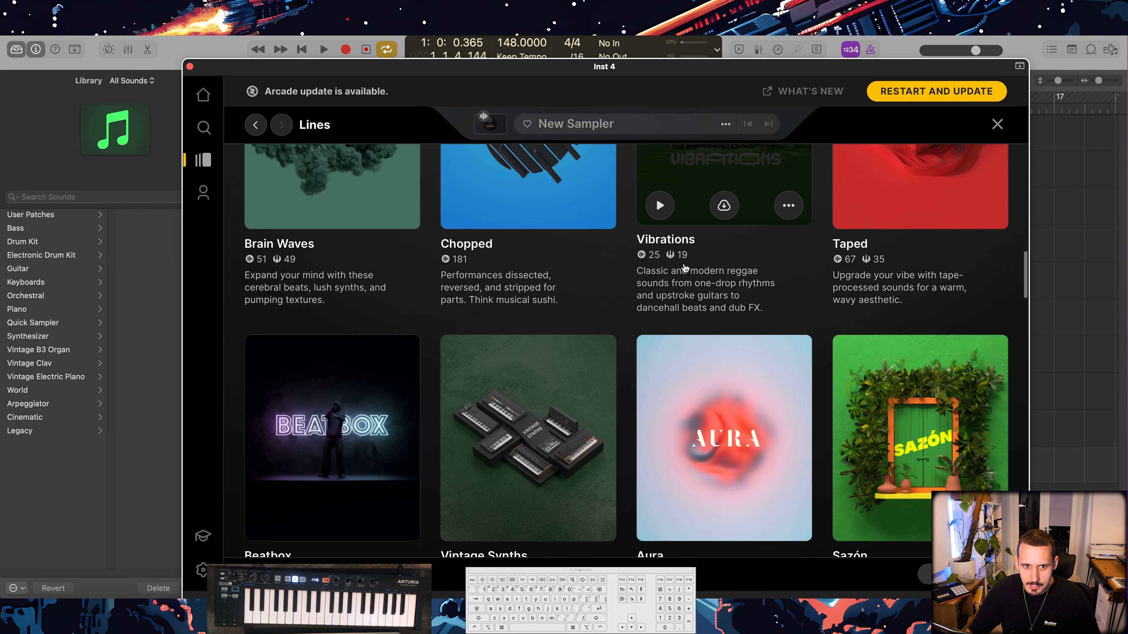
scroll(684, 269, "up", 3)
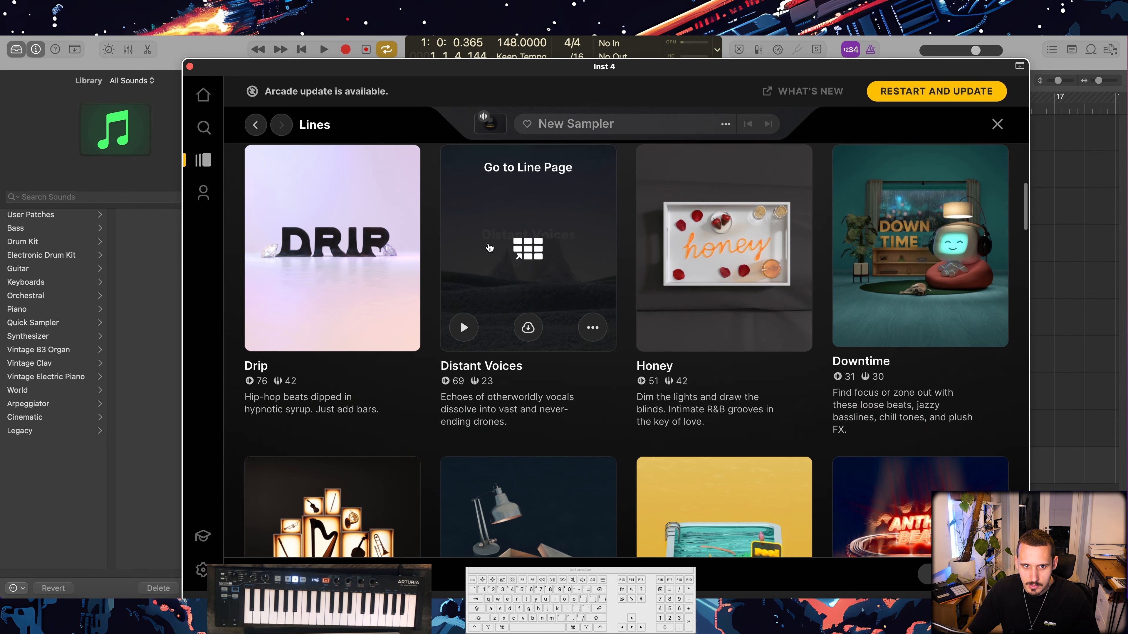
scroll(537, 222, "up", 10)
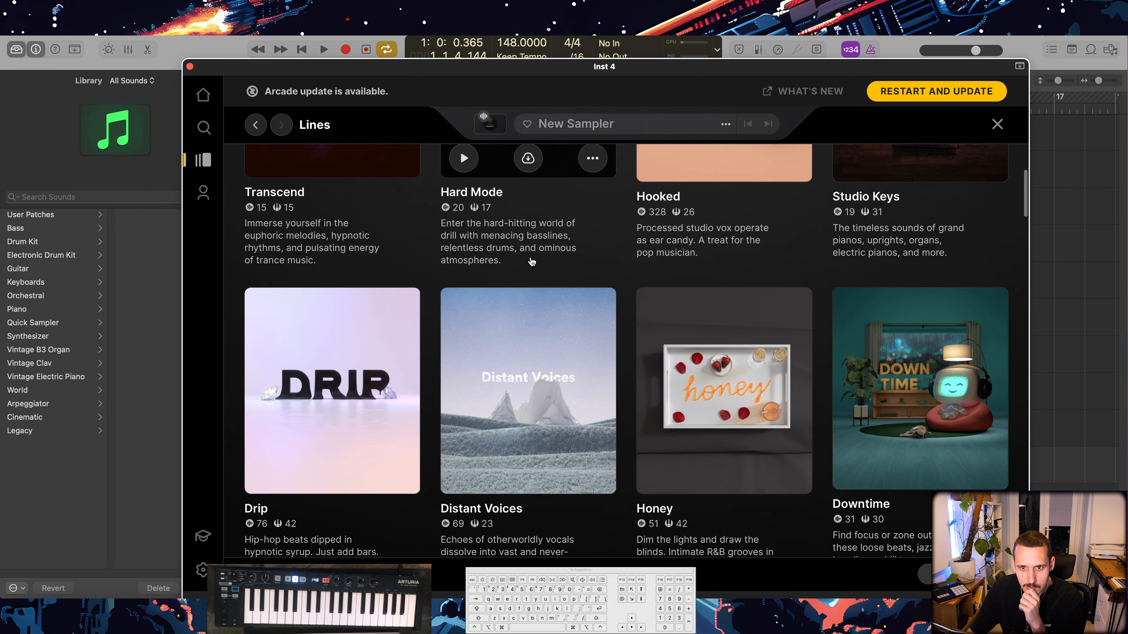
scroll(551, 303, "down", 6)
scroll(552, 313, "up", 7)
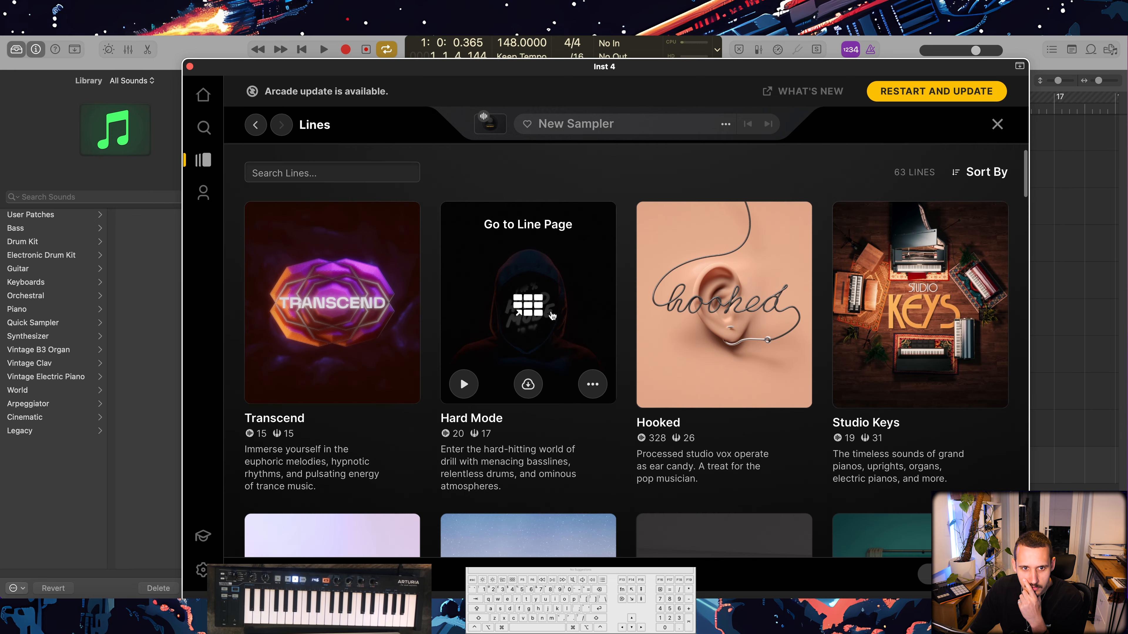
scroll(553, 316, "down", 12)
scroll(551, 322, "down", 15)
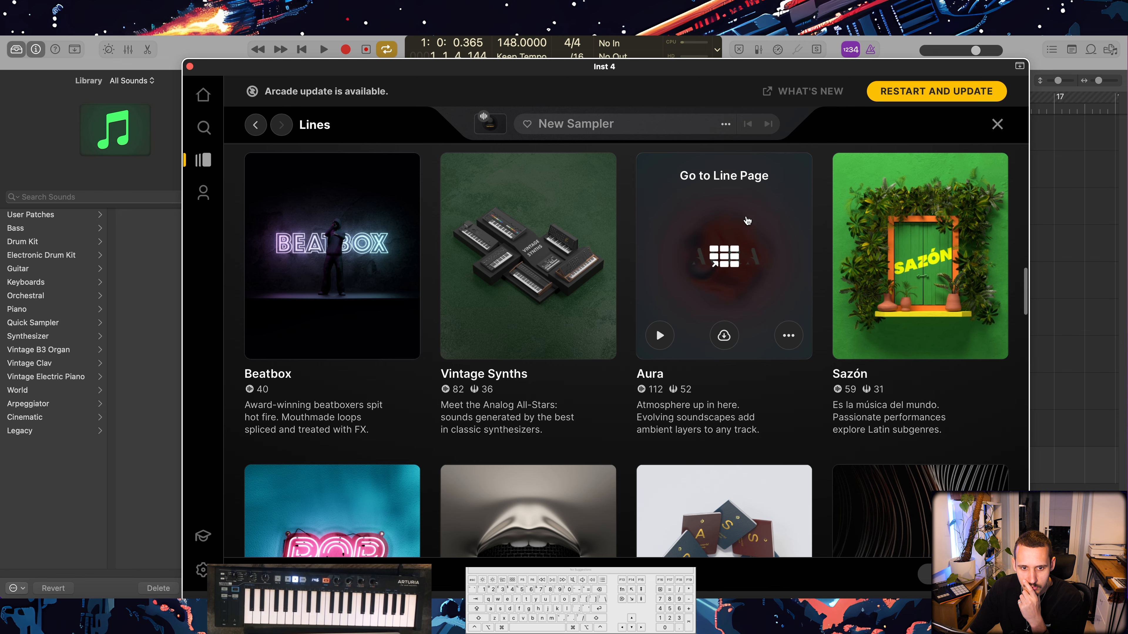
- Open the Aura line in Arcade and load its Ancient History preset
left_click(747, 221)
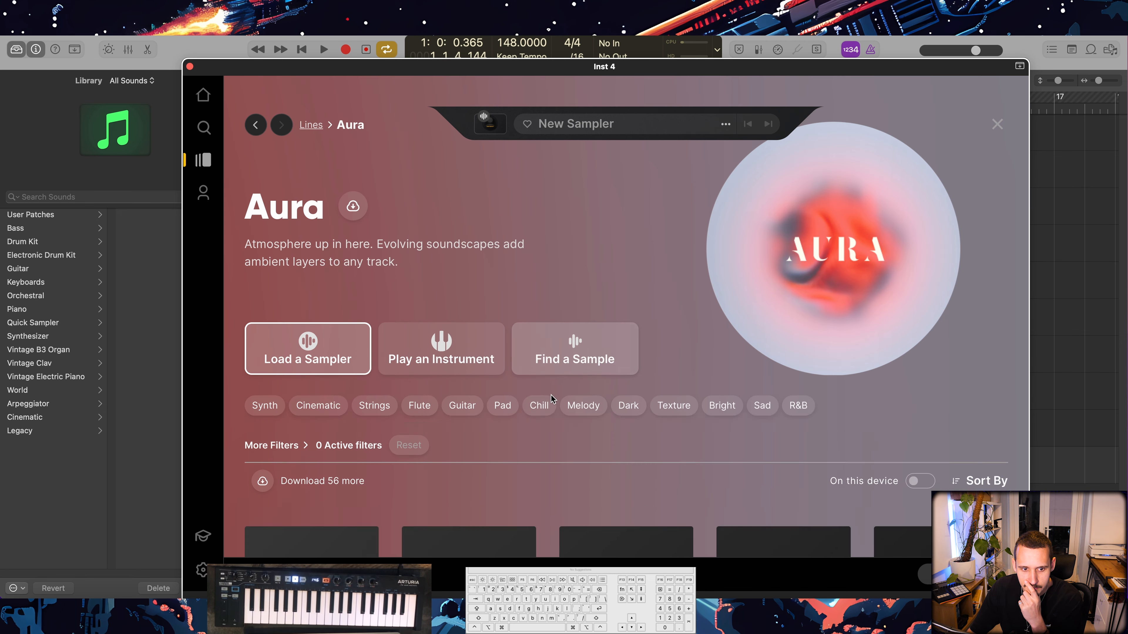
scroll(359, 466, "down", 3)
scroll(360, 467, "down", 2)
left_click(351, 443)
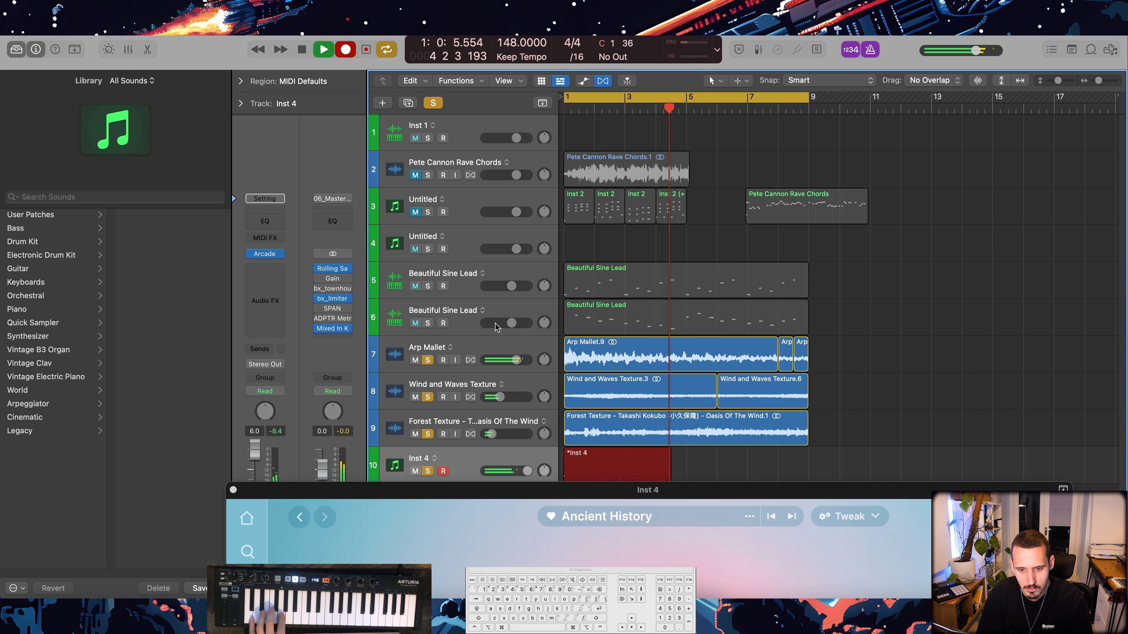
- Finish the take on the Inst 4 track, bounce its region in place and delete the MIDI original
key("space")
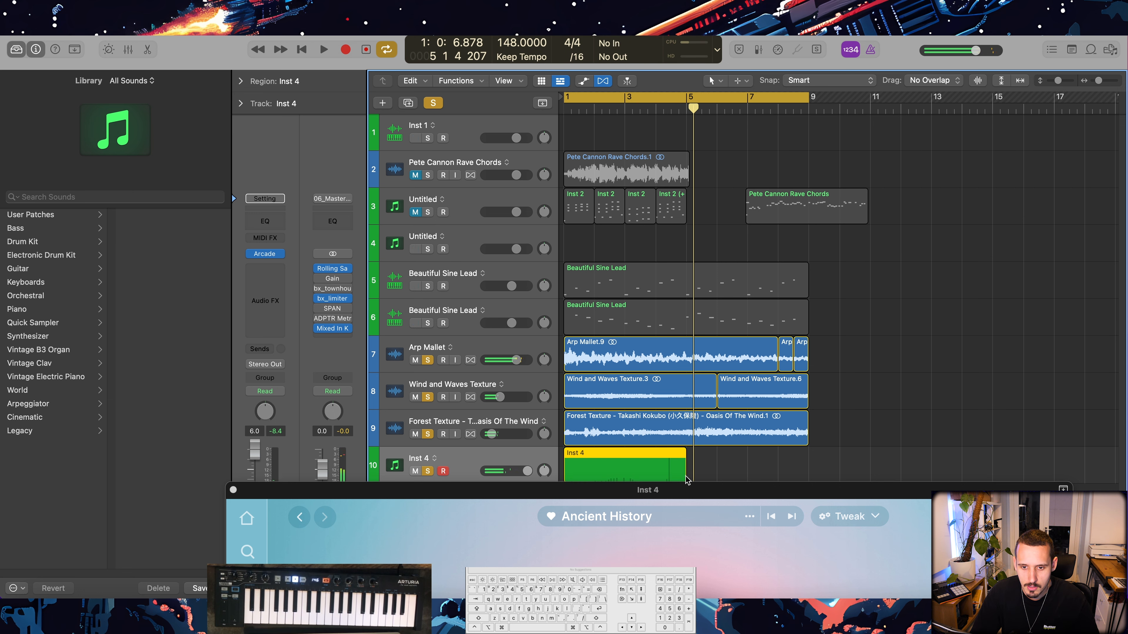
left_click(637, 309)
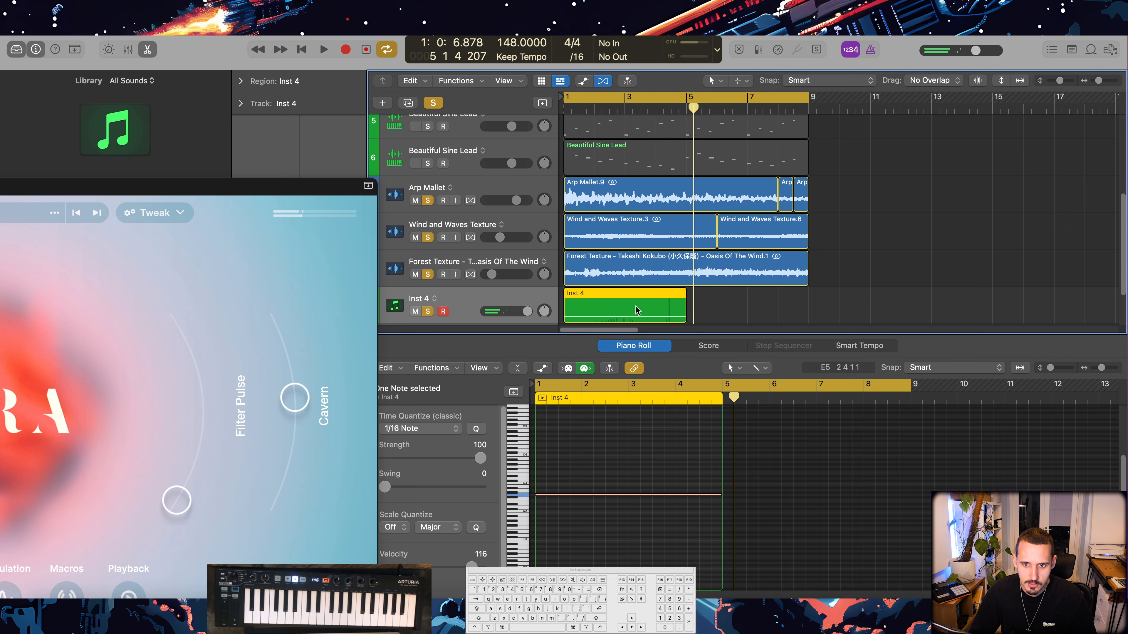
key("ctrl+b")
key("Return")
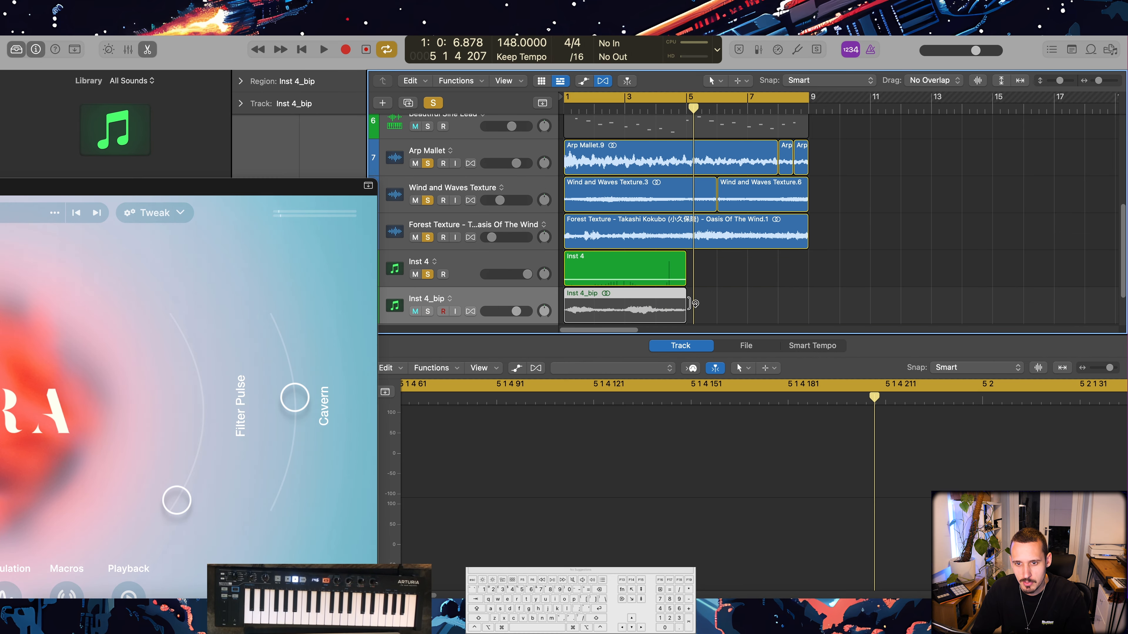
left_click(662, 272)
key("Delete")
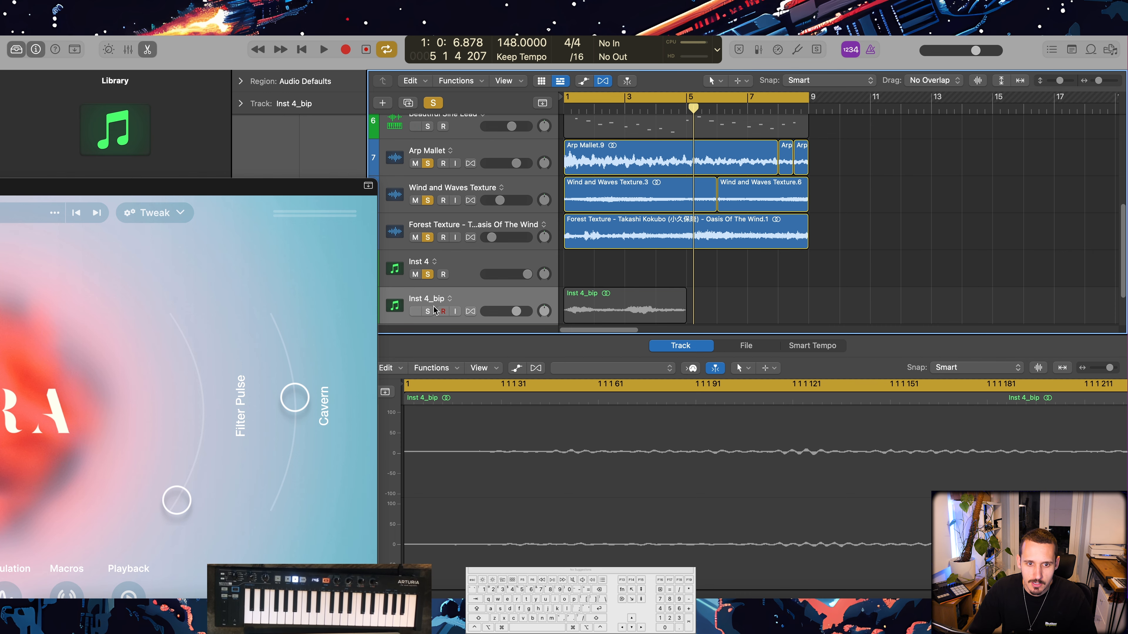
- Record a second sustained Ancient History note across bars 1 and 2 on the Inst 4 track
left_click(533, 269)
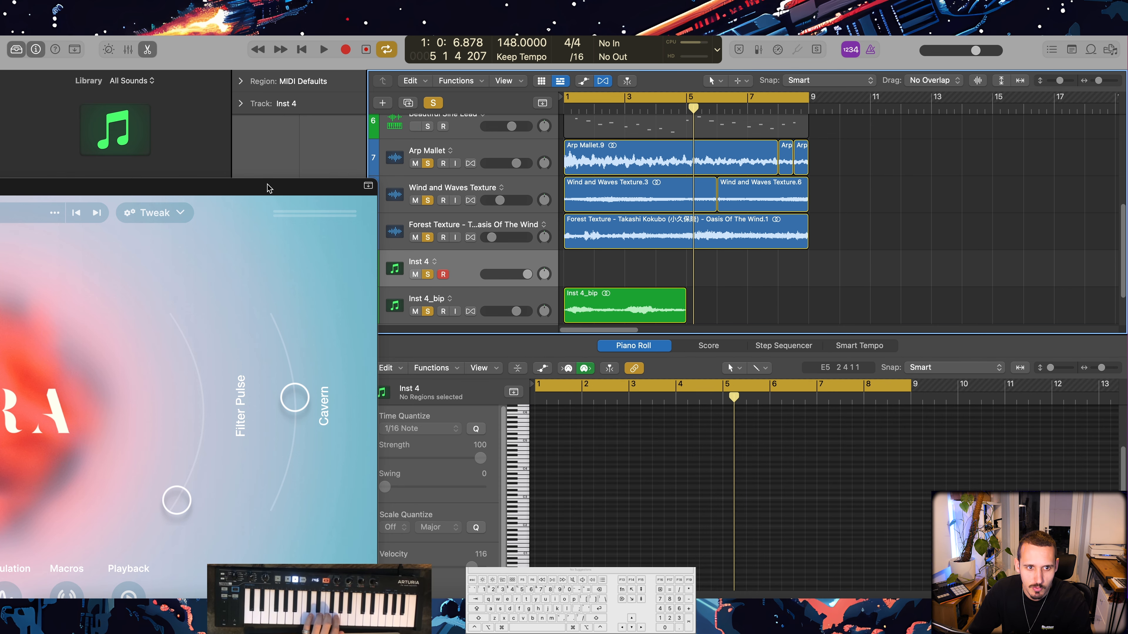
left_click_drag(269, 188, 838, 84)
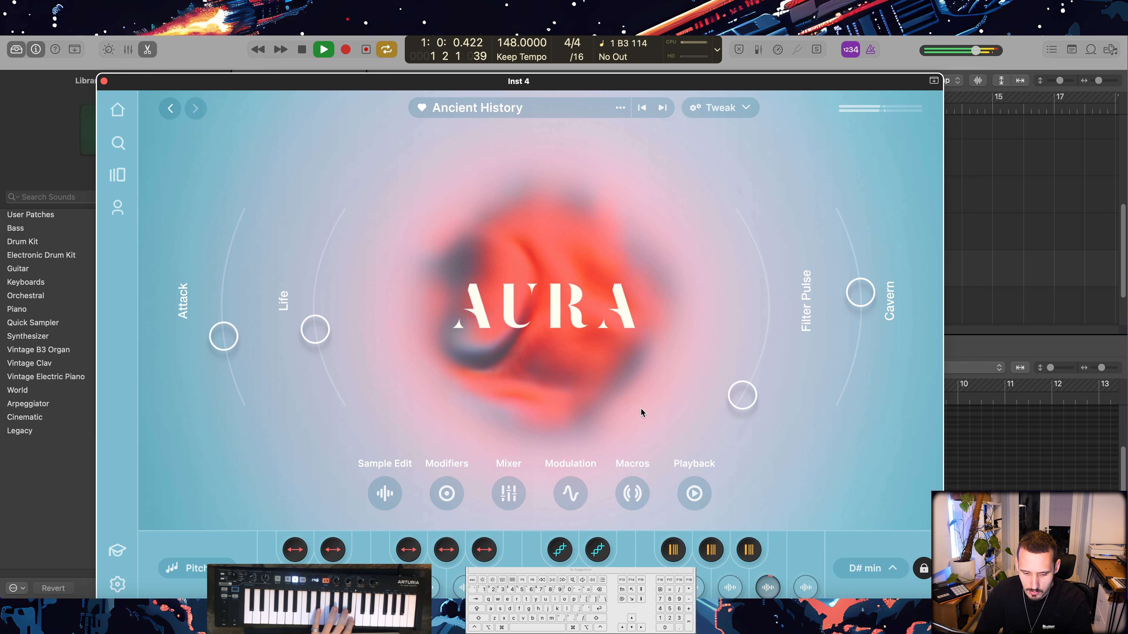
left_click_drag(661, 84, 725, 551)
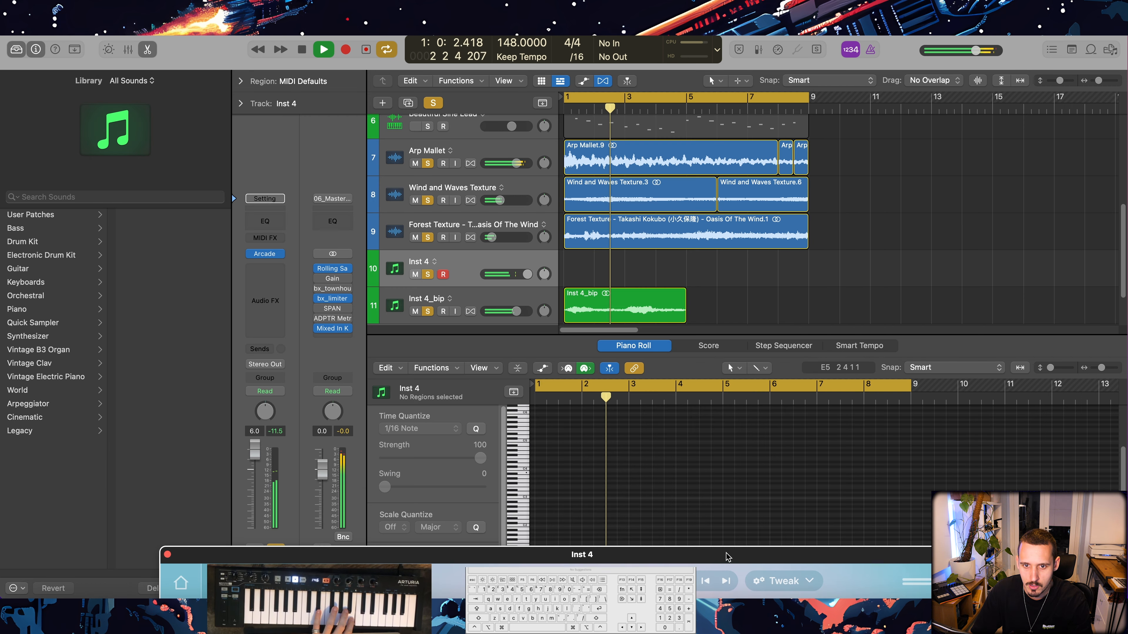
key("r")
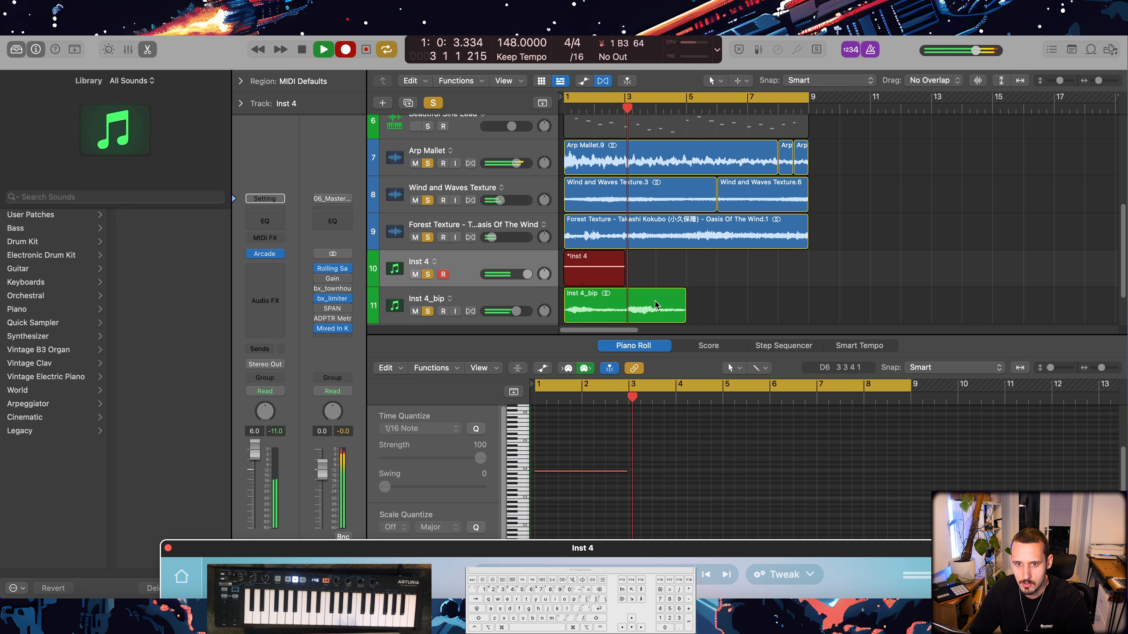
key("space")
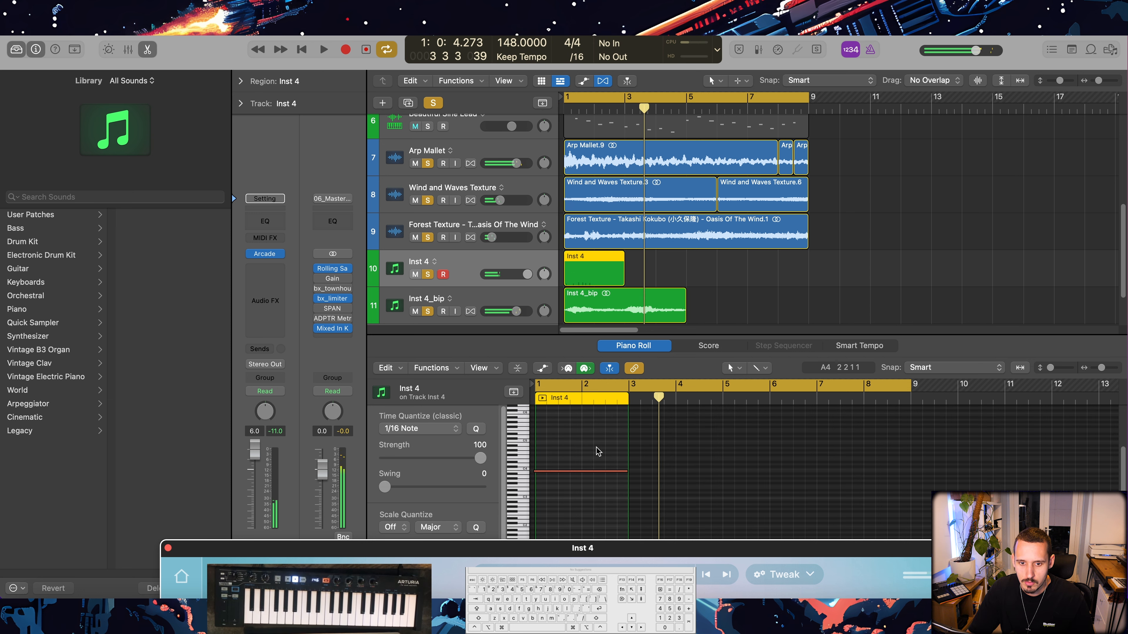
- Lengthen the second Inst 4 note and its region to about bar 5.5 and bounce the region in place
left_click(627, 471)
left_click_drag(620, 280, 694, 287)
key("space")
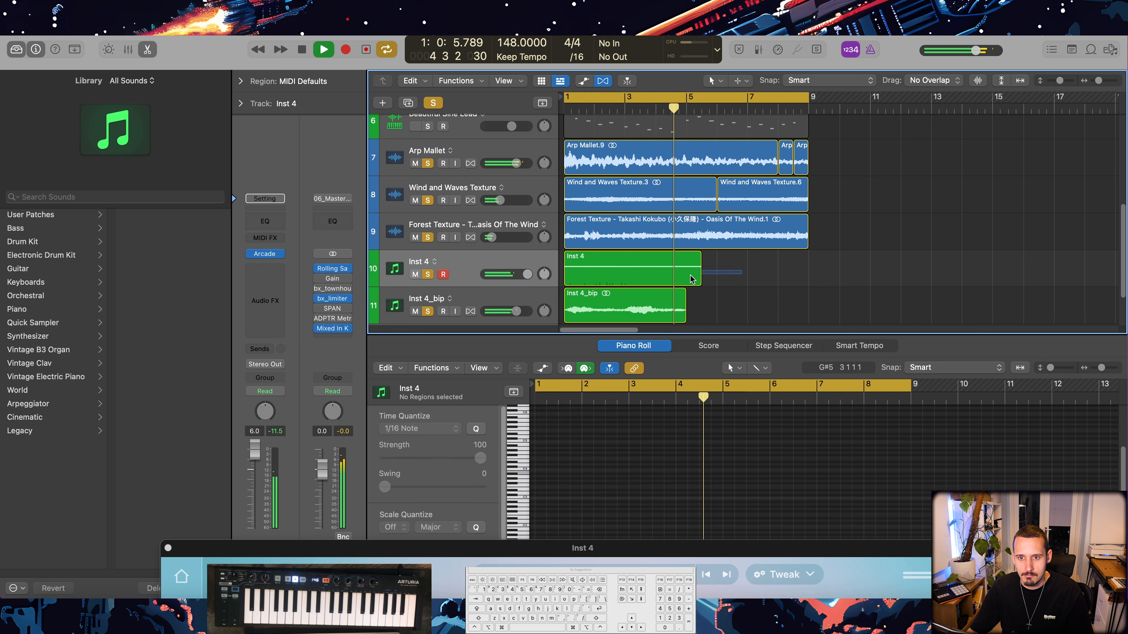
key("space")
key("ctrl+b")
key("Return")
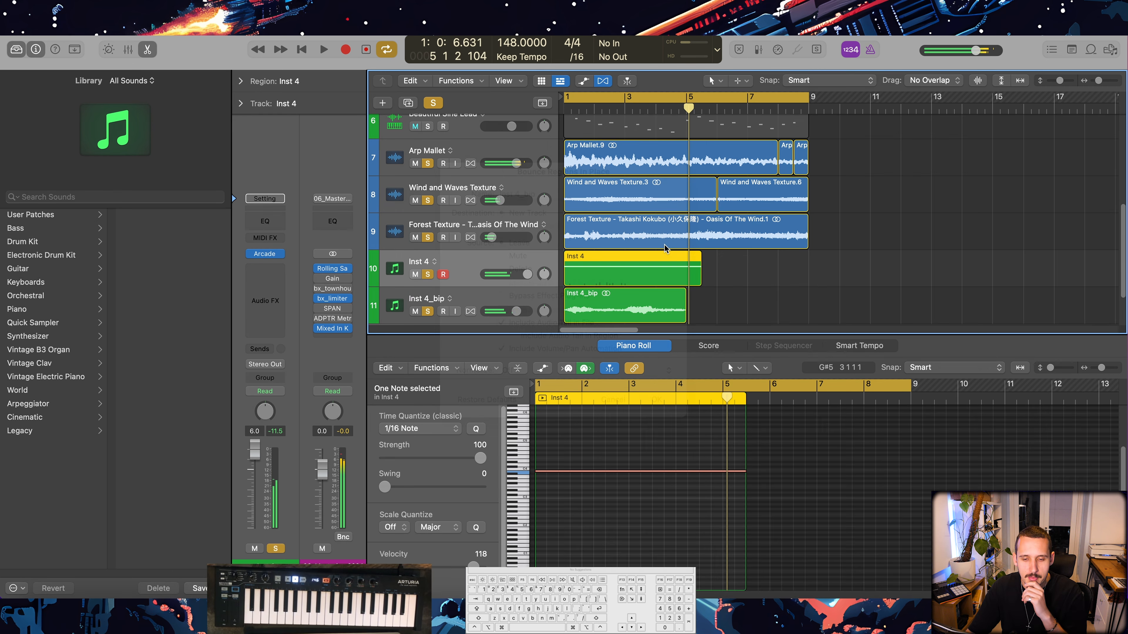
- Split the new Inst 4 bounce at bar 3 and move its second piece to bar 6
left_click(646, 310)
left_click_drag(645, 310, 737, 310)
left_click(604, 307)
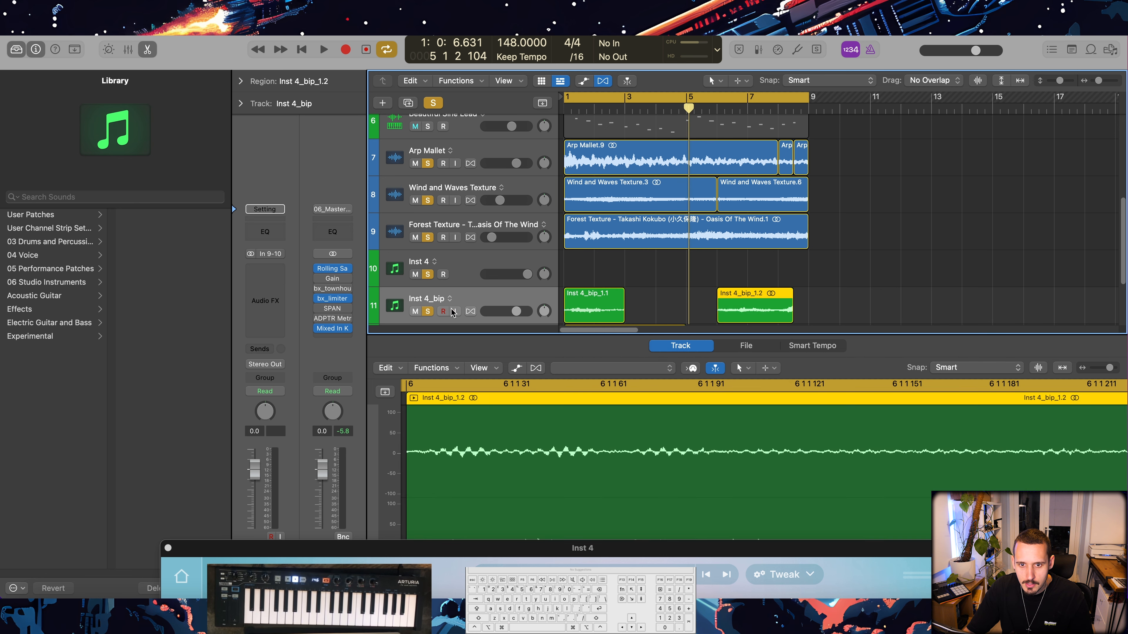
- Move the second piece of the Inst 4 bounce to bar 5 and extend it to about bar 8.5 during playback
key("shift+space")
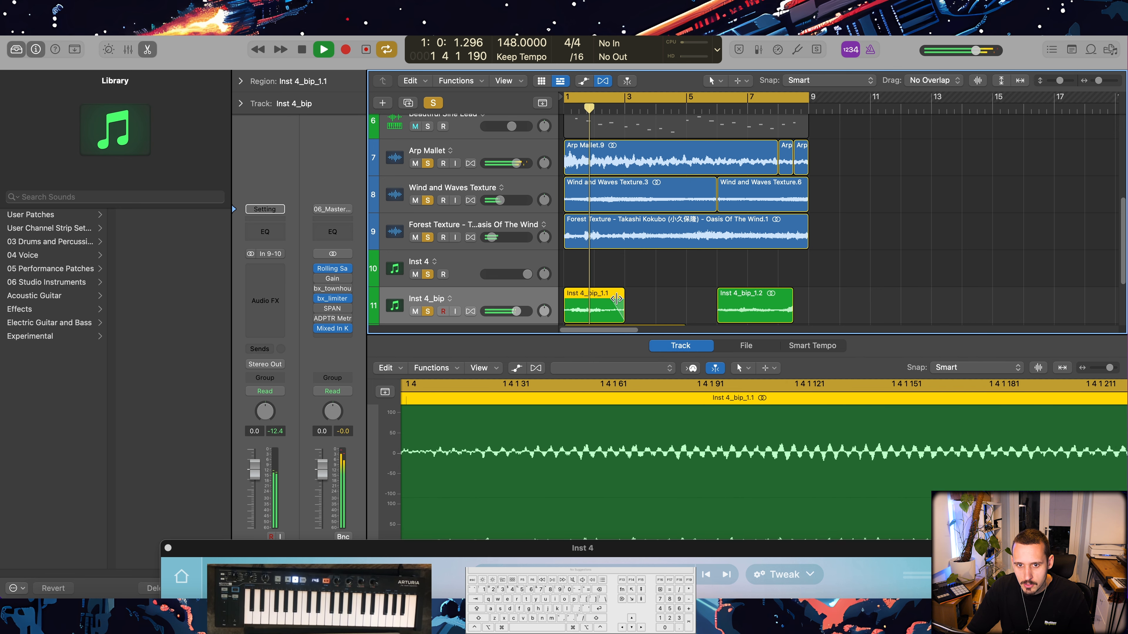
scroll(640, 291, "down", 2)
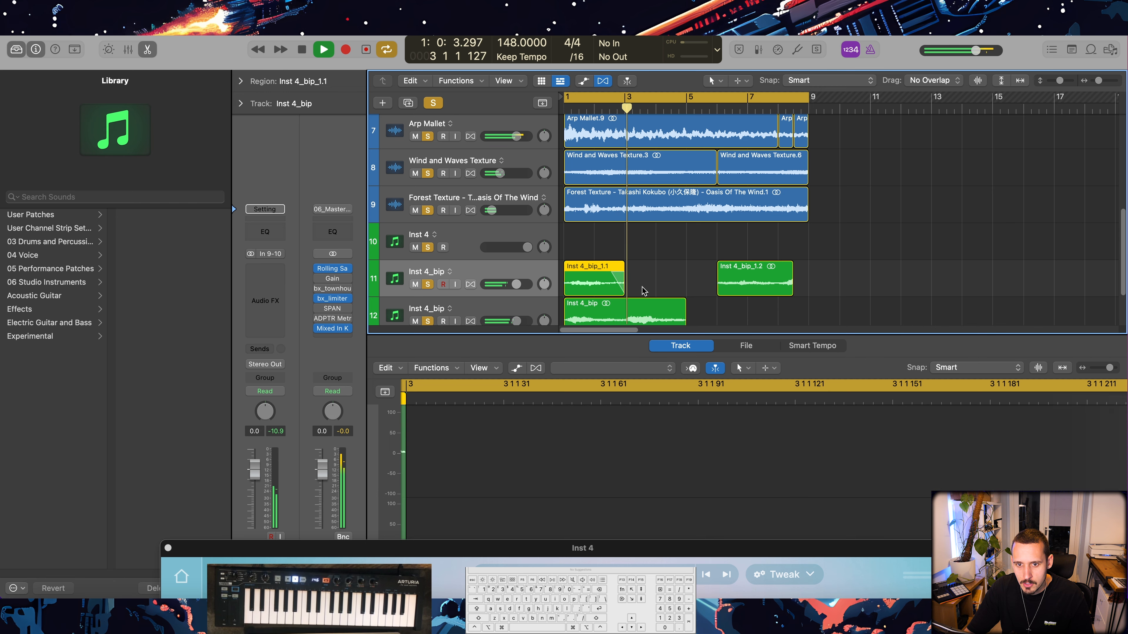
left_click_drag(742, 283, 712, 283)
left_click(701, 264)
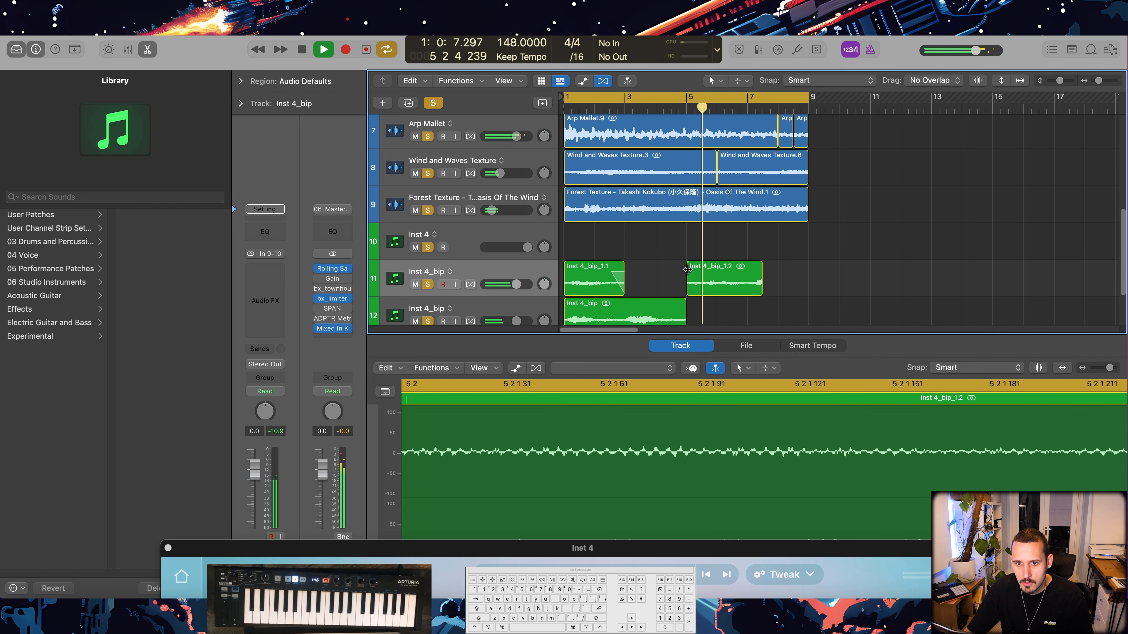
left_click_drag(759, 291, 793, 287)
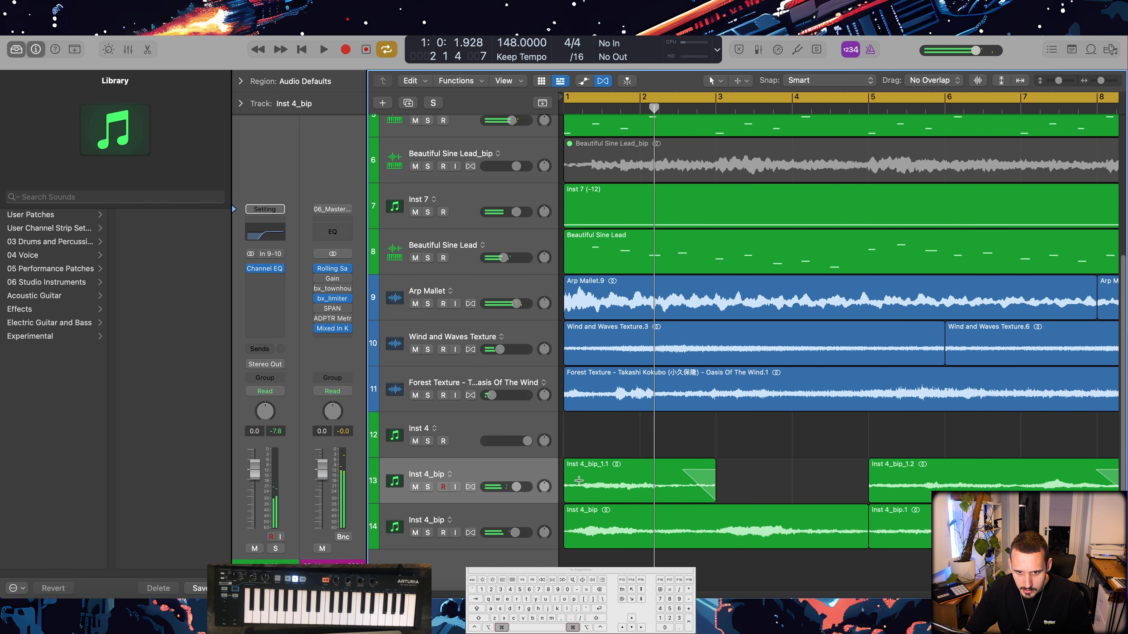
- Cut about a quarter bar off the start of the Inst 4_bip_1.1 region and move the remainder back to bar 1
double_click(579, 480, "super")
left_click(575, 482)
key("BackSpace")
left_click_drag(605, 483, 586, 483)
- Add a fade-in of about half a bar to the Arp Mallet.9 region and play the arrangement
left_click_drag(566, 288, 608, 293, "ctrl+shift")
key("space")
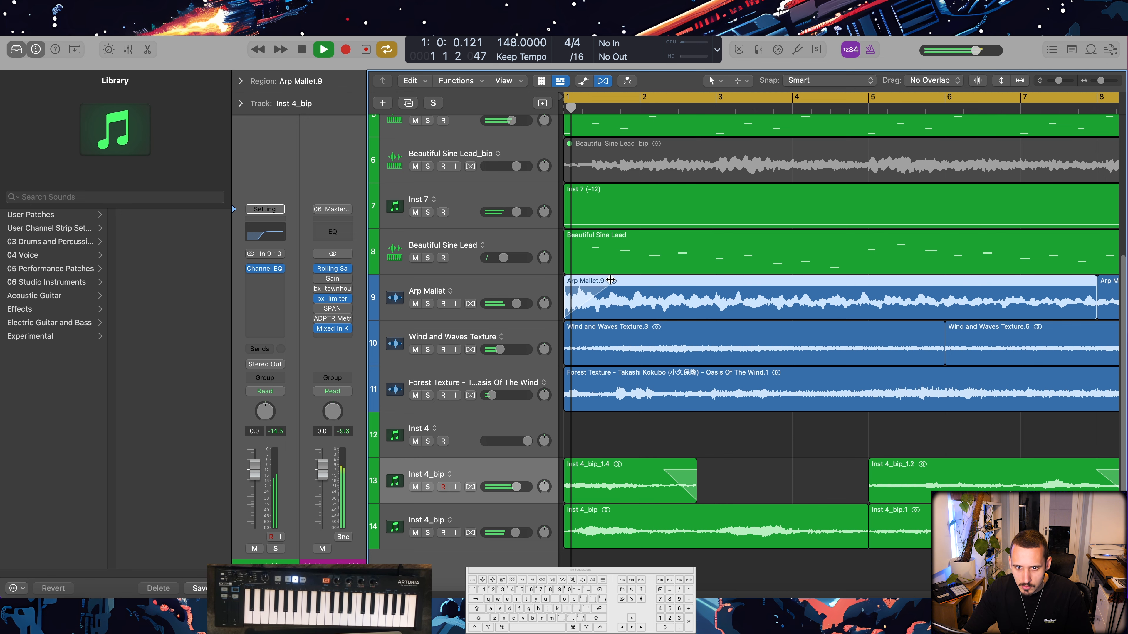
- Stop playback and move the Inst 4_bip_1.4 region onto a new audio track directly below with the same channel settings
left_click(644, 340, "ctrl+alt")
left_click(645, 341, "ctrl+alt")
left_click(644, 340, "ctrl+alt")
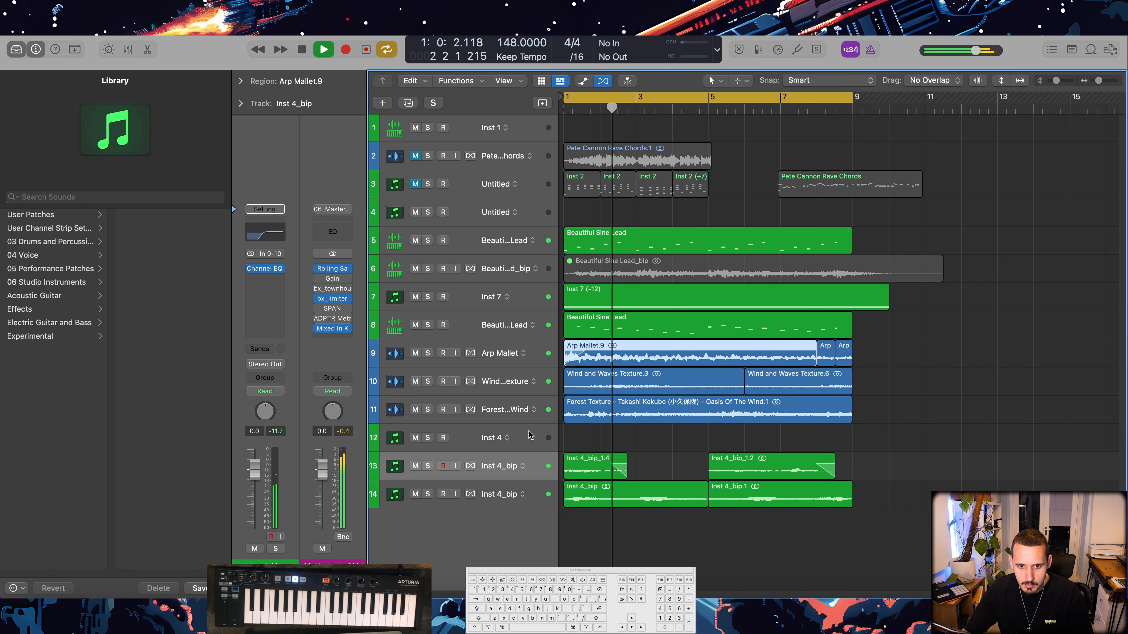
key("space")
left_click_drag(585, 459, 585, 487)
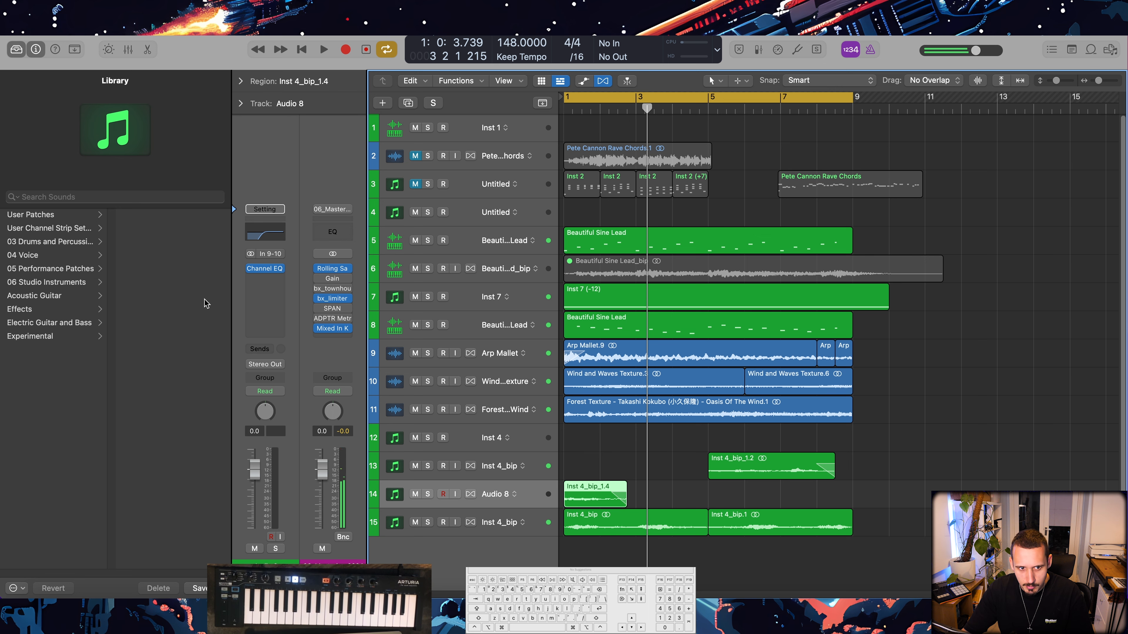
- Insert the ValhallaShimmer reverb on the new audio track and set its mix to about 0.44 during playback
left_click(268, 285)
mouse_move(289, 498)
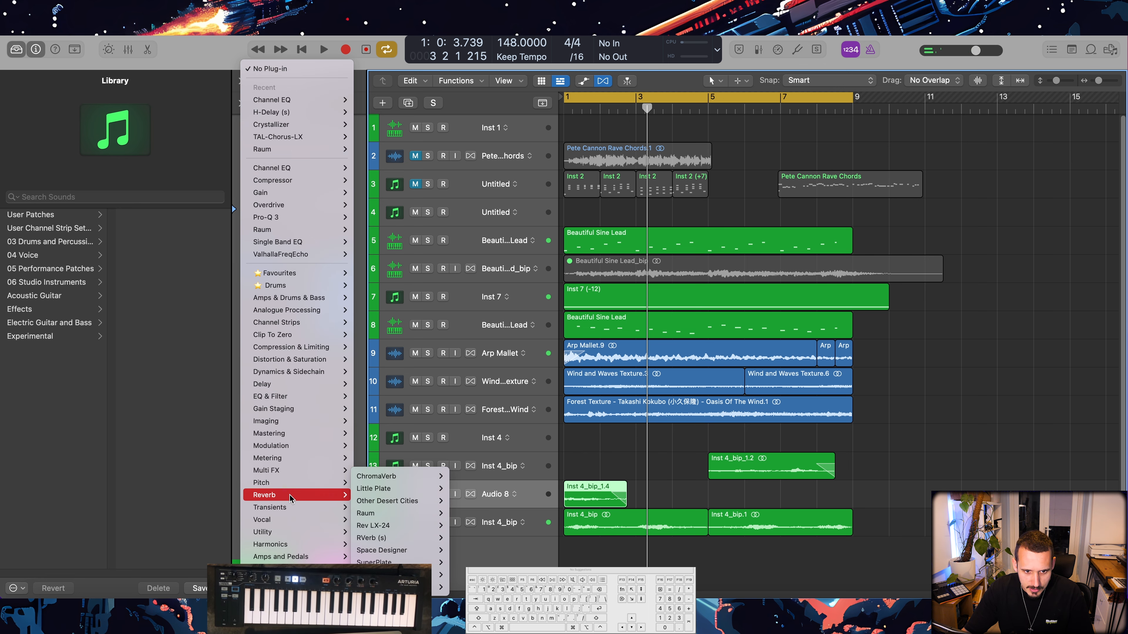
left_click(382, 575)
key("space")
left_click_drag(742, 275, 734, 294)
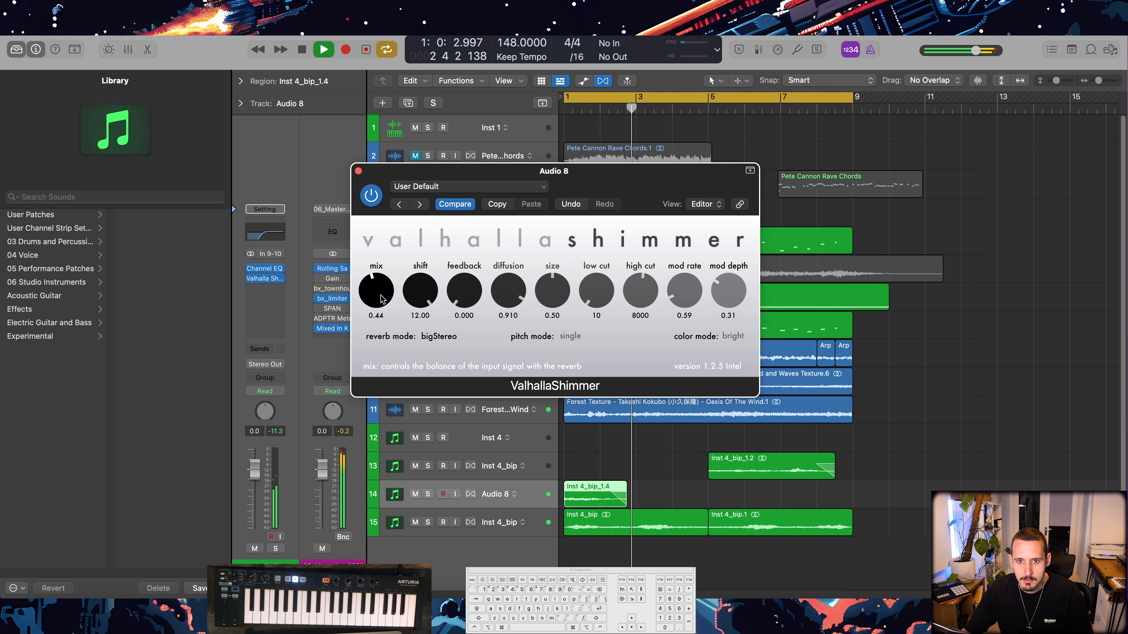
left_click_drag(442, 178, 525, 200)
left_click(442, 194)
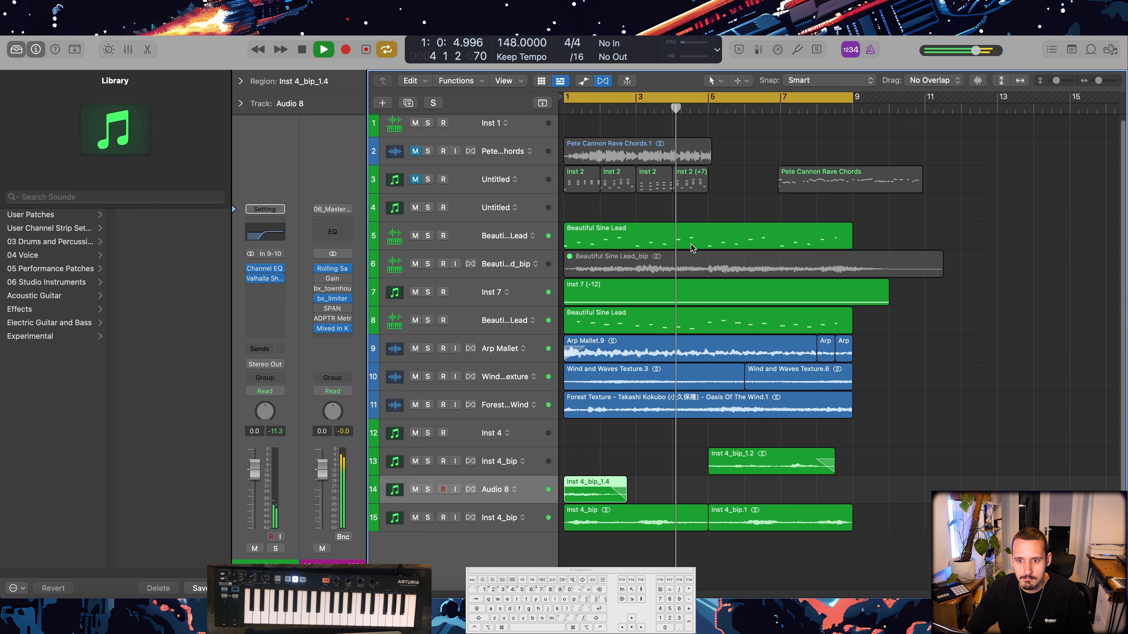
- Split the Inst 4_bip_1.2 region just after bar 7 and move its end piece onto a duplicate audio track directly below
left_click(979, 360)
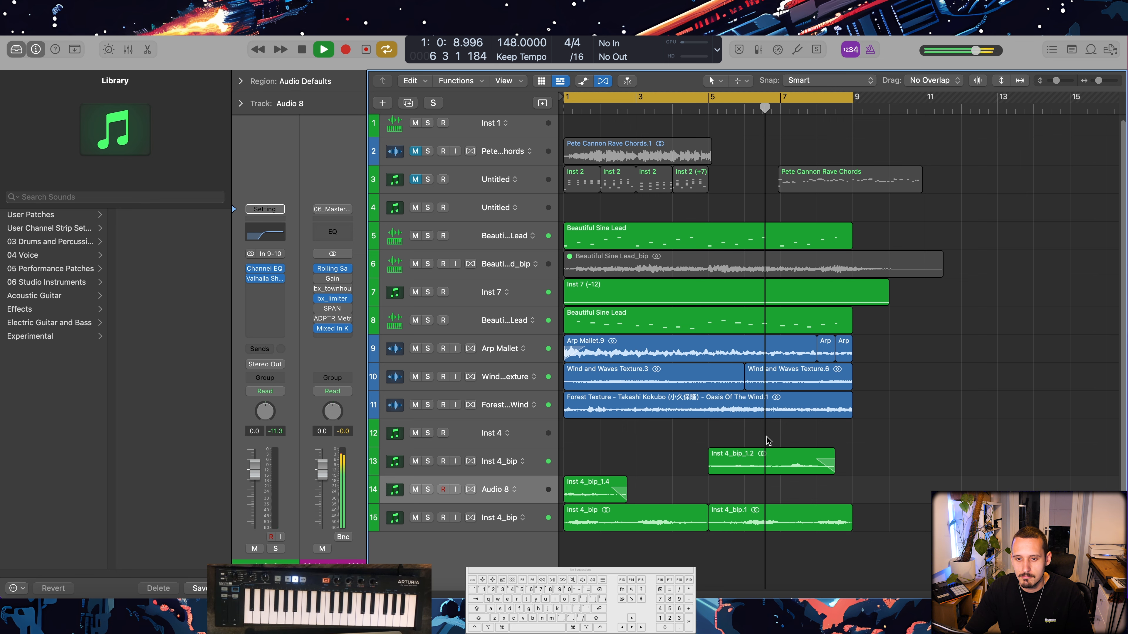
left_click(511, 464)
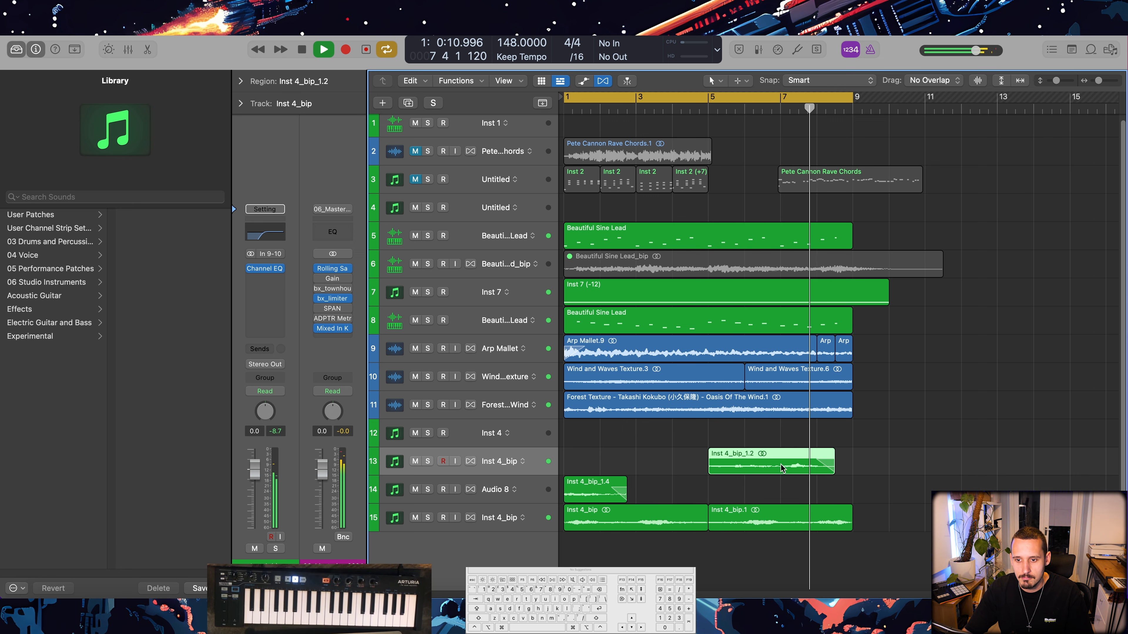
double_click(790, 467, "super")
key("space")
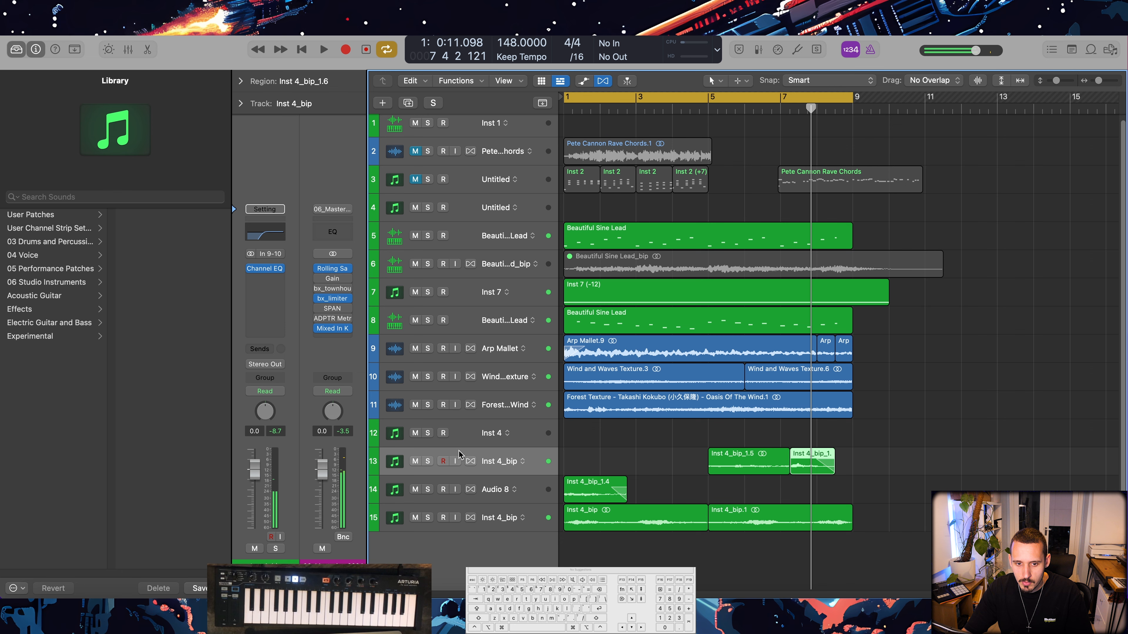
key("super+d")
left_click_drag(812, 463, 812, 489)
key("space")
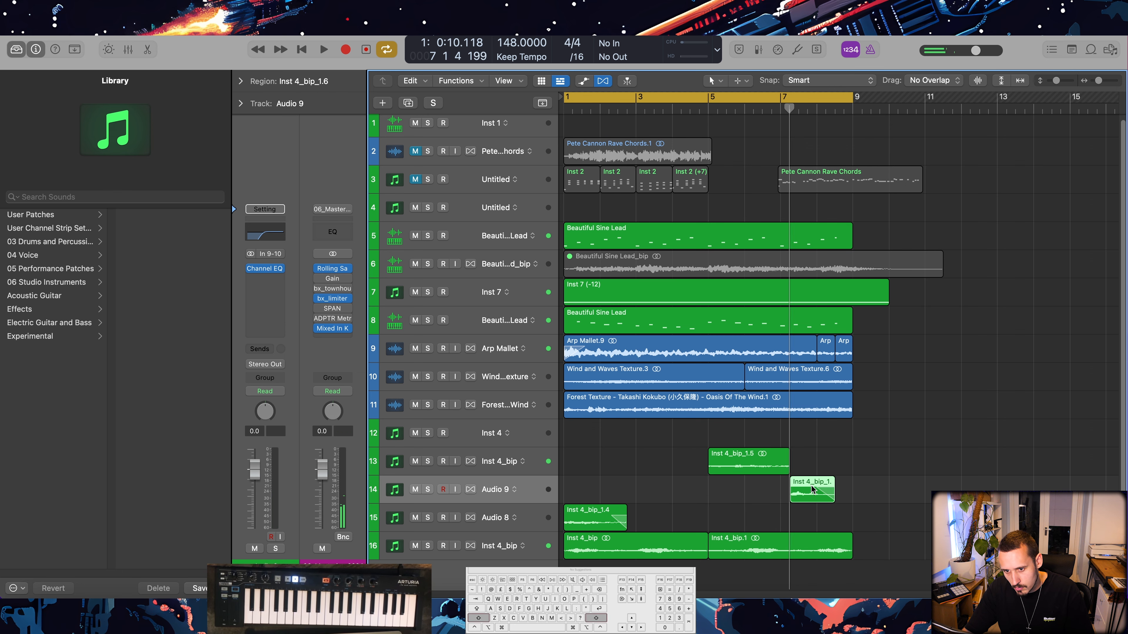
key("space")
- Solo the new audio track, play its region, and insert a stereo H-Delay after the Channel EQ
key("ctrl+alt+2")
key("ctrl+alt+3")
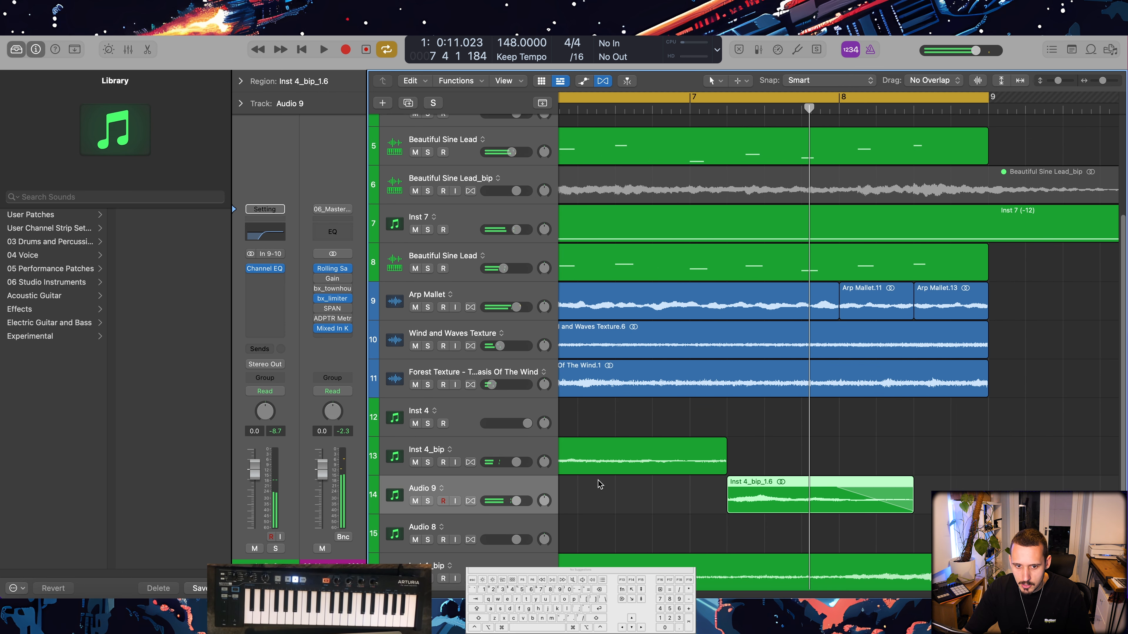
key("s")
key("space")
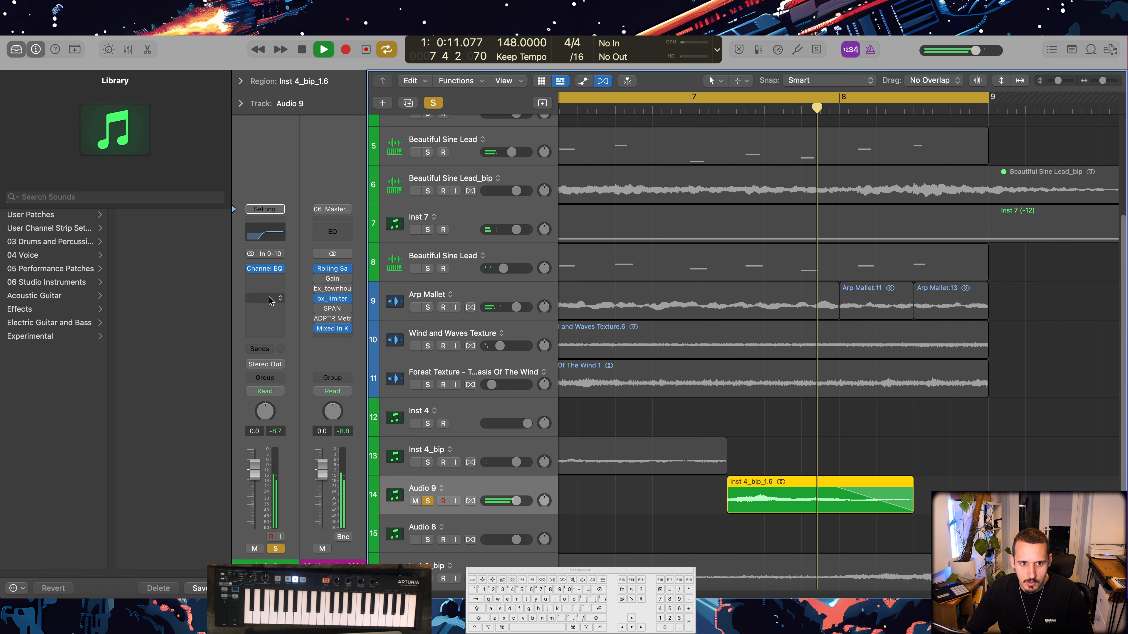
left_click(264, 279)
mouse_move(278, 338)
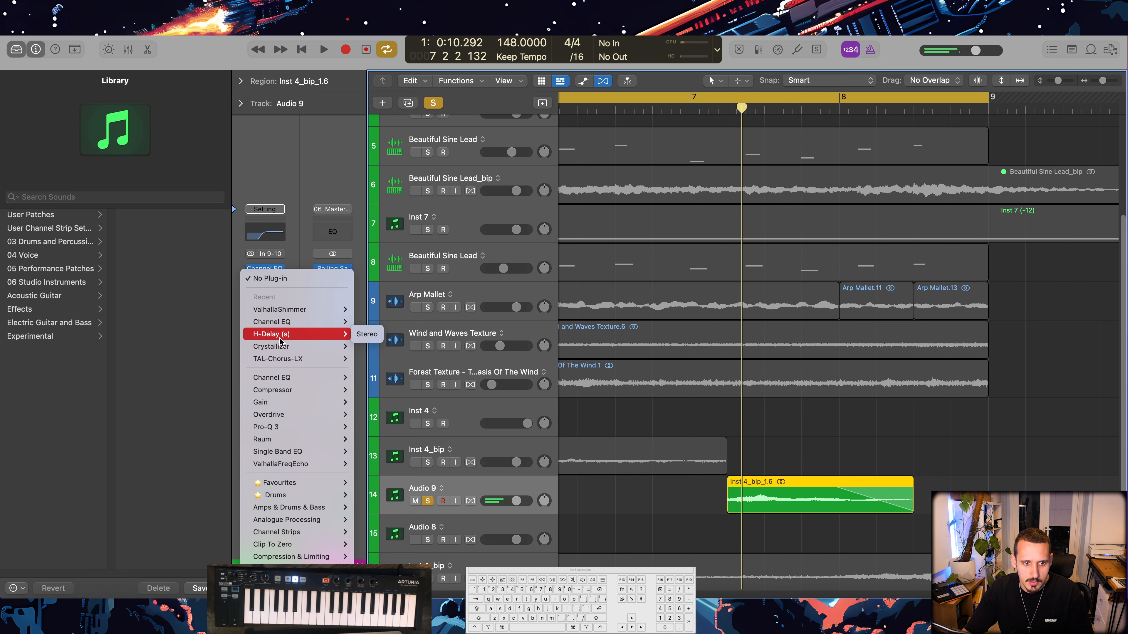
left_click(364, 337)
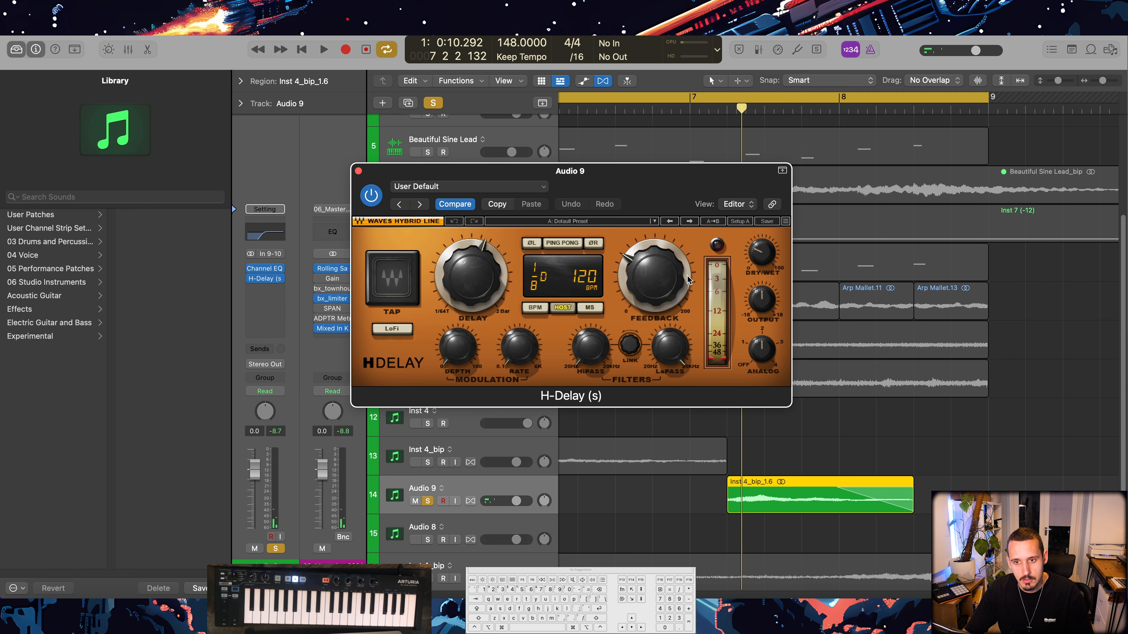
- Adjust the H-Delay dry/wet mix and raise its feedback to about 70 while the soloed region plays
key("space")
left_click_drag(762, 254, 762, 245)
key("shift+space")
left_click_drag(654, 277, 655, 267)
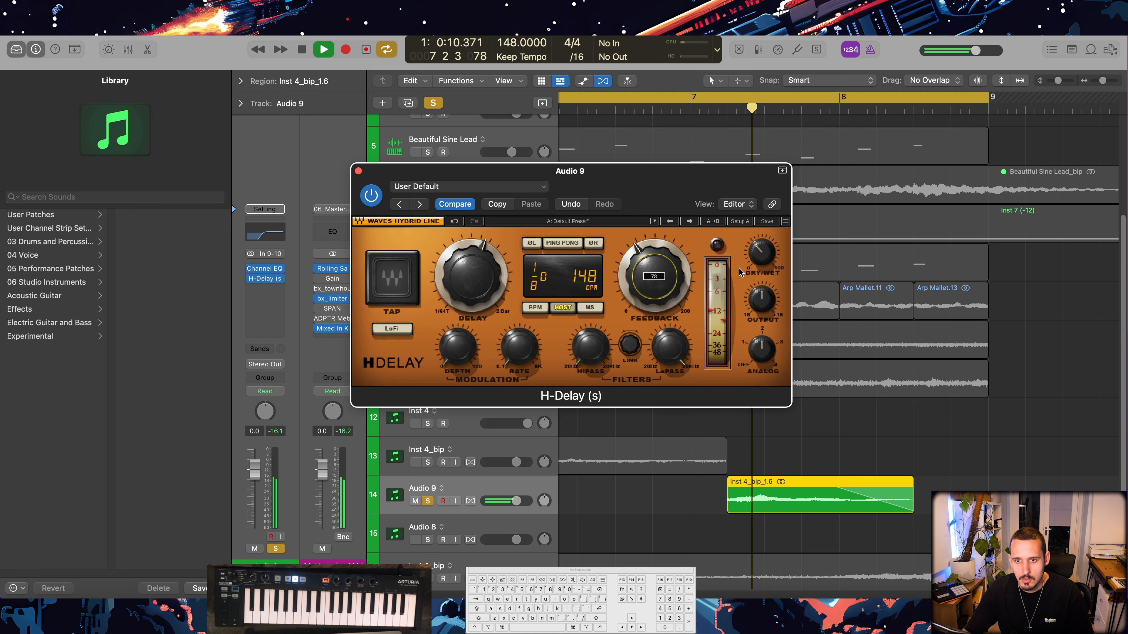
- Play the full arrangement with the solo off and close the H-Delay window
key("space")
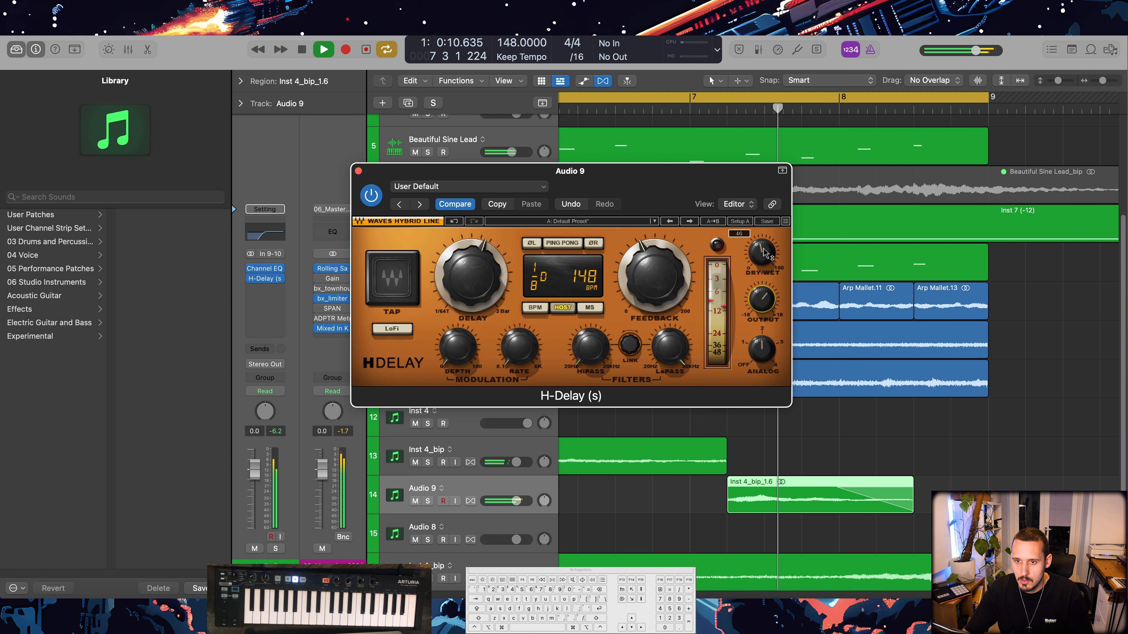
key("super+Left")
key("super+Left")
key("super+Left")
key("super+Up")
key("super+Up")
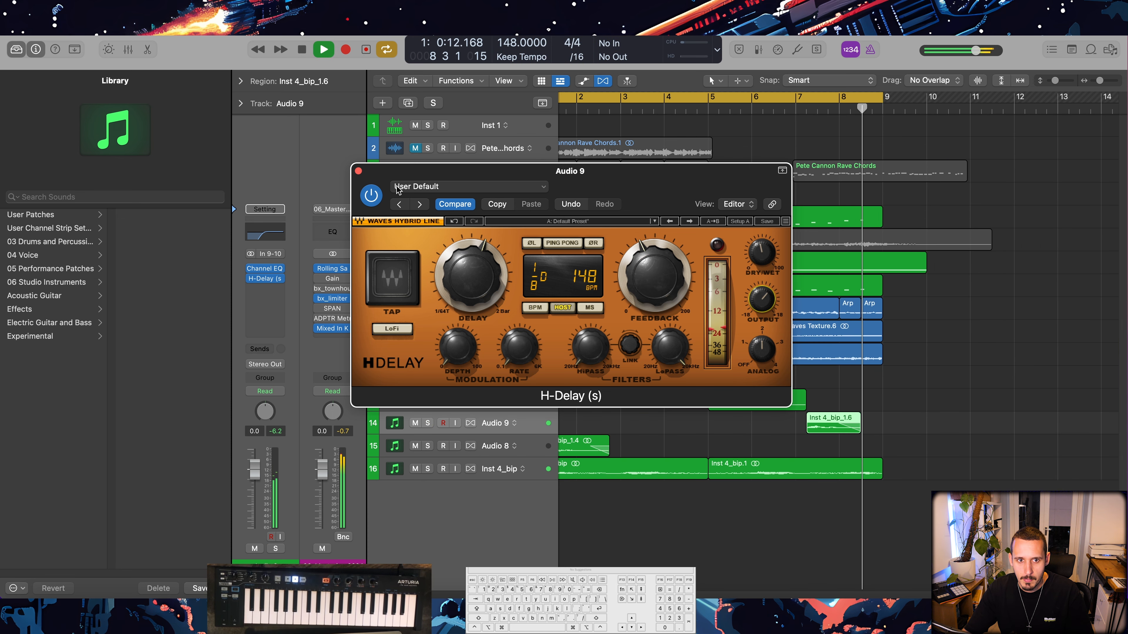
left_click(359, 172)
key("super+Left")
key("super+Up")
key("super+Up")
left_click(898, 328)
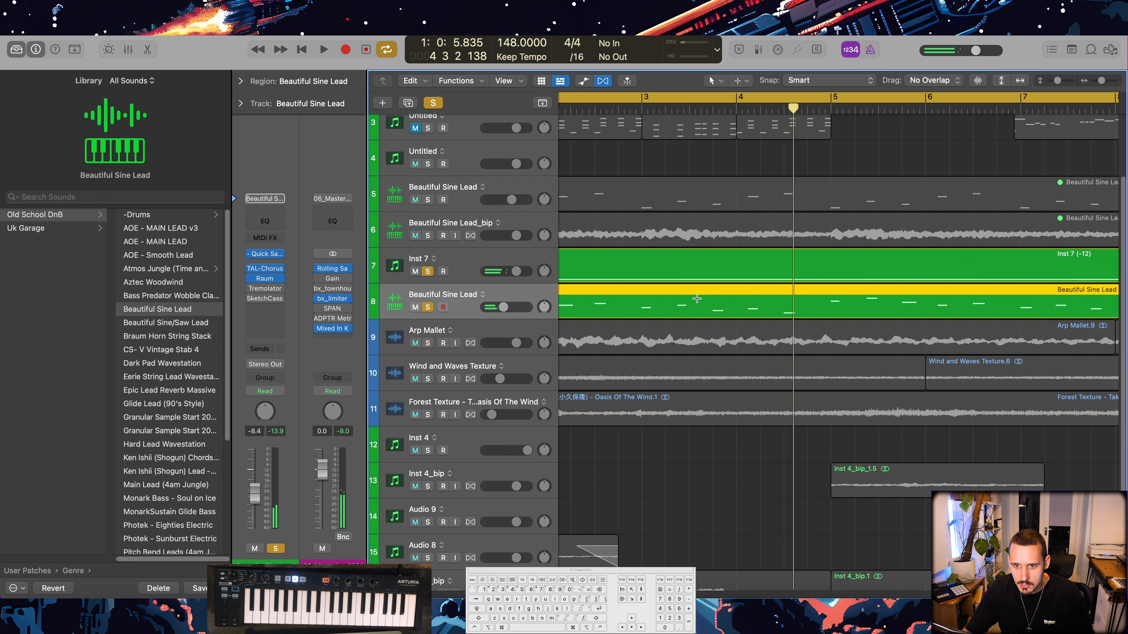
- Cut the section from bar 3.5 to about bar 5 out of track 8's Beautiful Sine Lead and move it onto a duplicate track directly below
left_click(689, 298)
left_click_drag(819, 294, 825, 294)
left_click(511, 298)
key("super+d")
left_click_drag(717, 305, 718, 356)
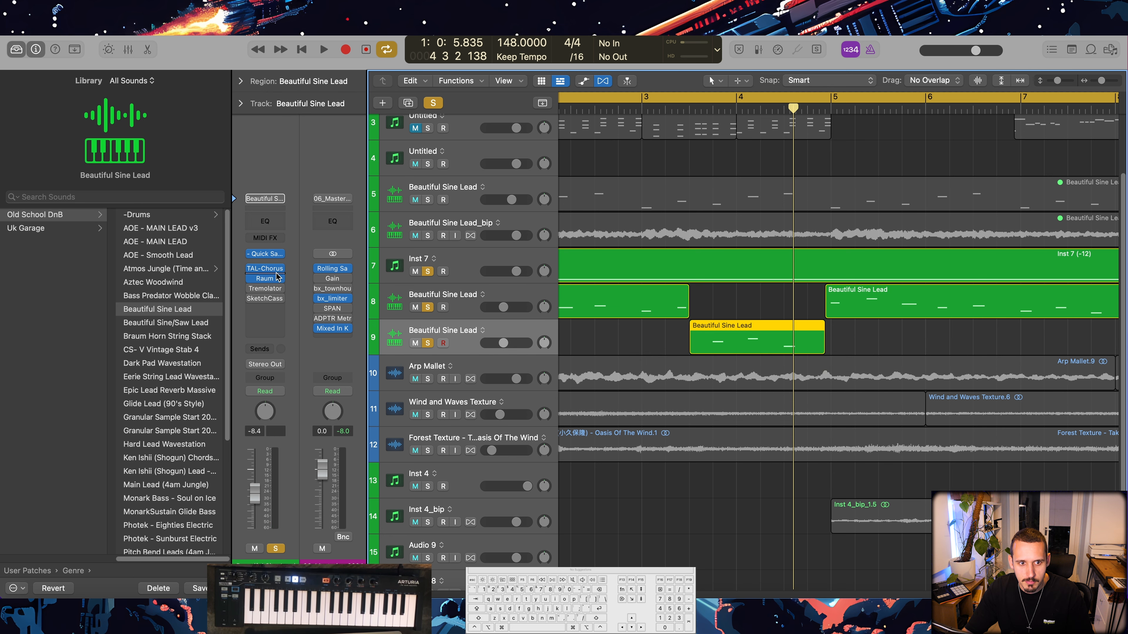
- Open Quick Sampler on the duplicate Beautiful Sine Lead track, increase its glide time, and play the soloed leads from the start
left_click(266, 255)
left_click_drag(631, 204, 382, 185)
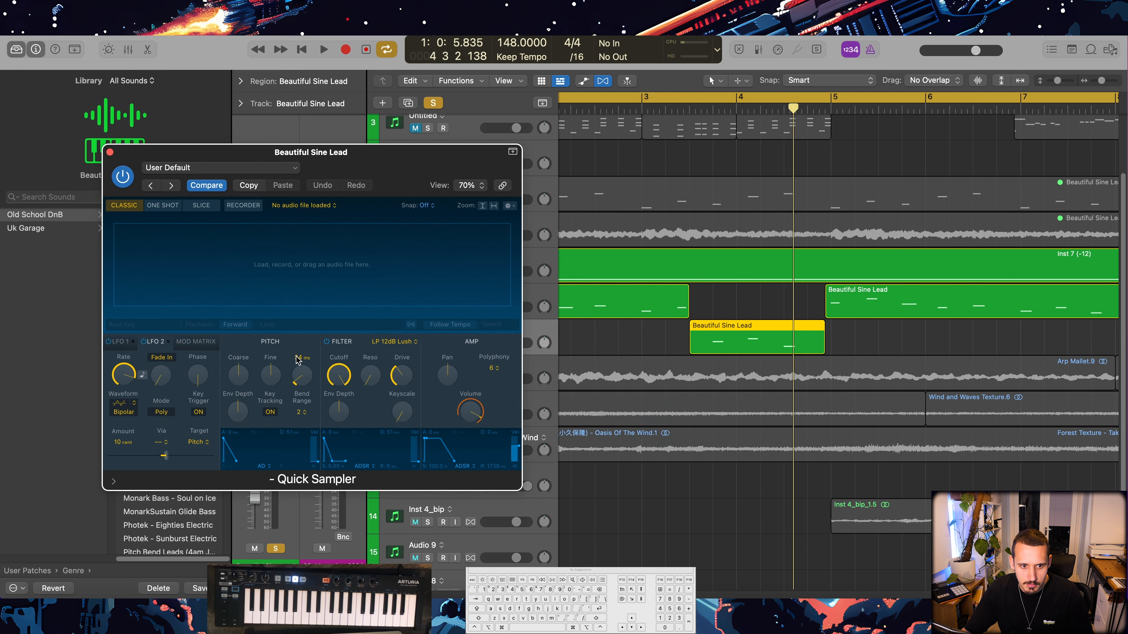
left_click(794, 338)
key("space")
key("Return")
scroll(709, 329, "down", 5)
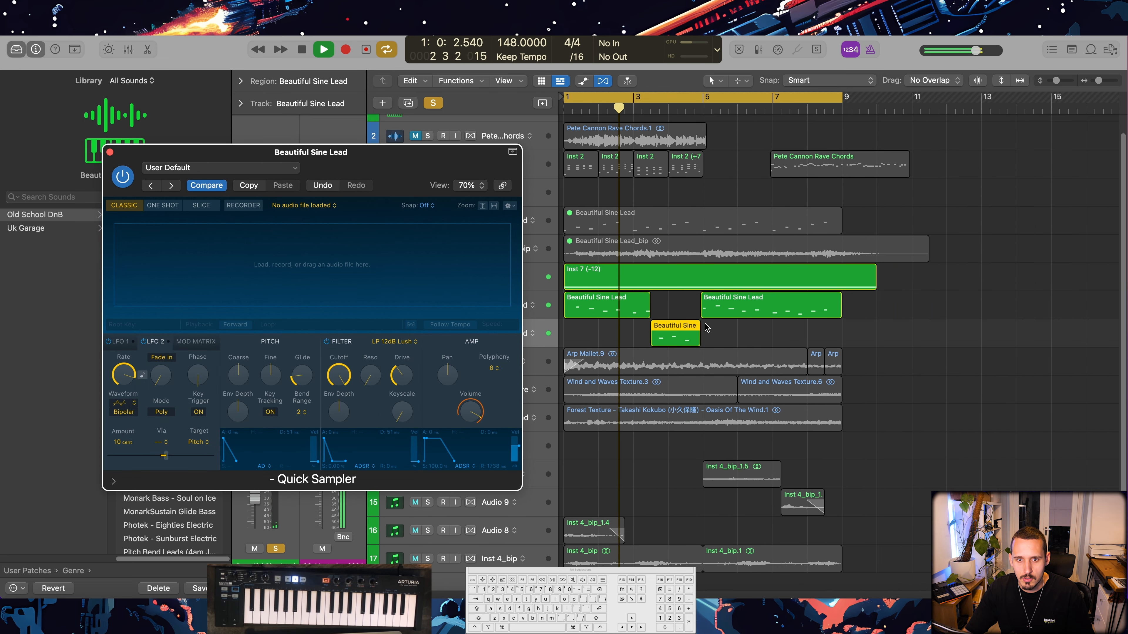
- Examine the notes of the first Beautiful Sine Lead region in the Piano Roll, then stop playback
left_click(615, 316)
double_click(614, 316)
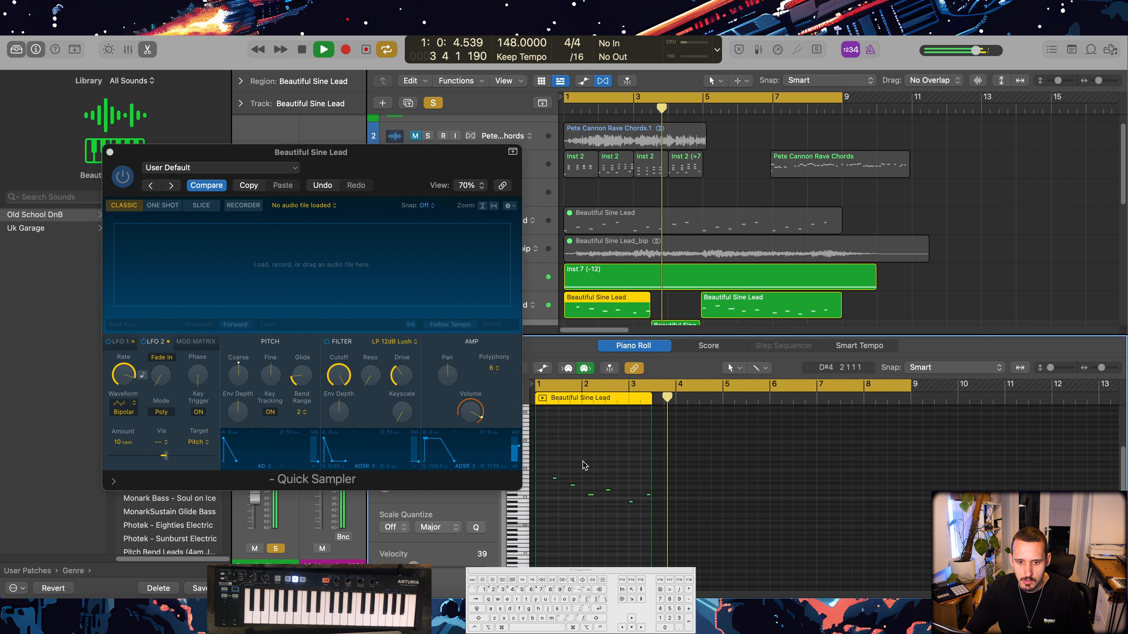
scroll(682, 284, "down", 2)
key("space")
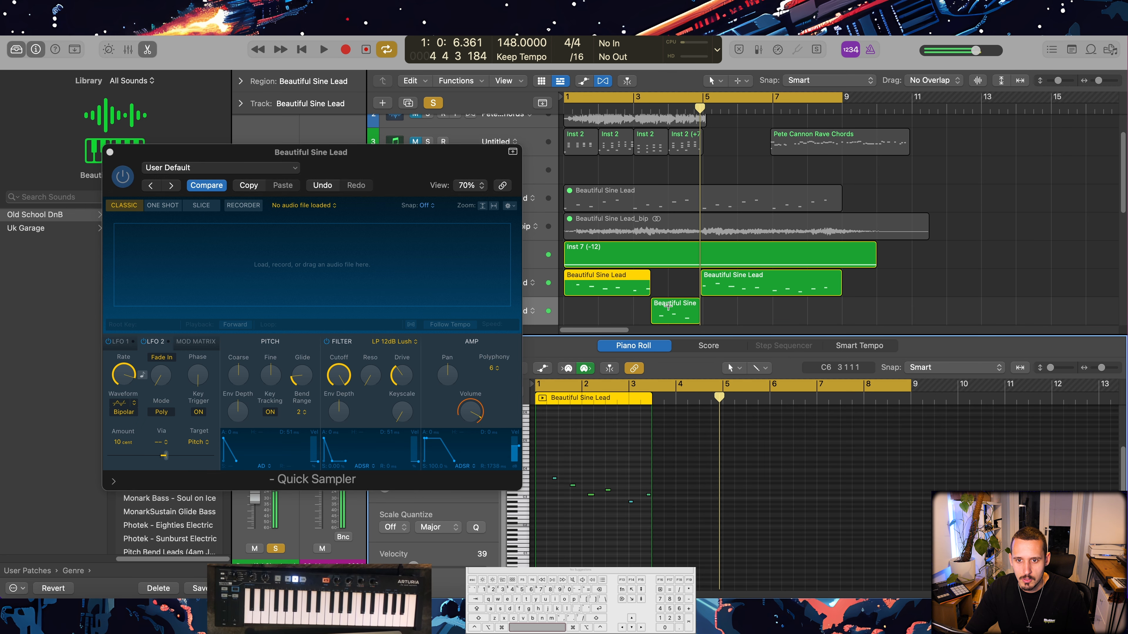
- Split the moved Beautiful Sine Lead piece at bar 4 and return its second part to the track above
double_click(668, 309, "super")
left_click_drag(679, 310, 679, 288)
key("space")
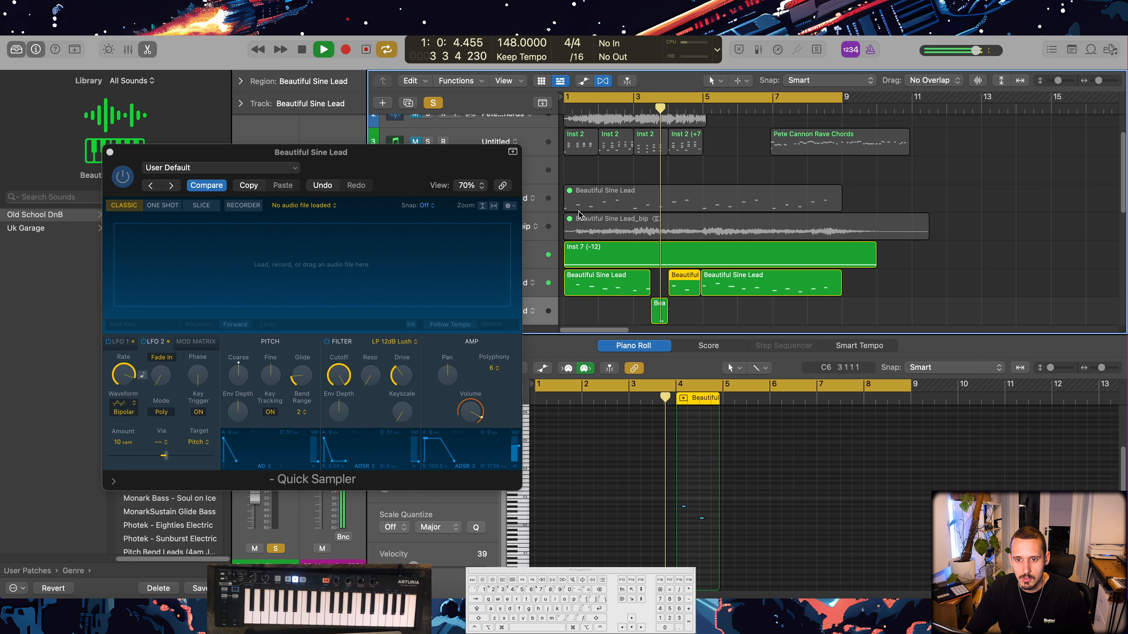
- Play the full arrangement from the start with the solo off, and close the Quick Sampler window and the Piano Roll
left_click(433, 103)
key("space")
key("space")
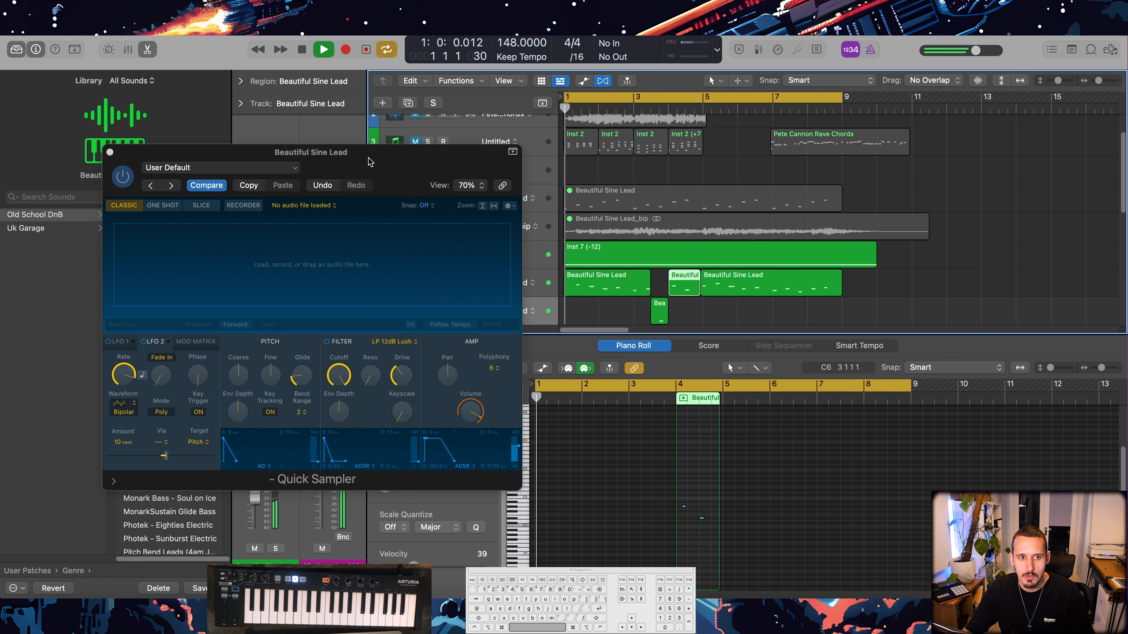
left_click(109, 152)
scroll(925, 208, "down", 4)
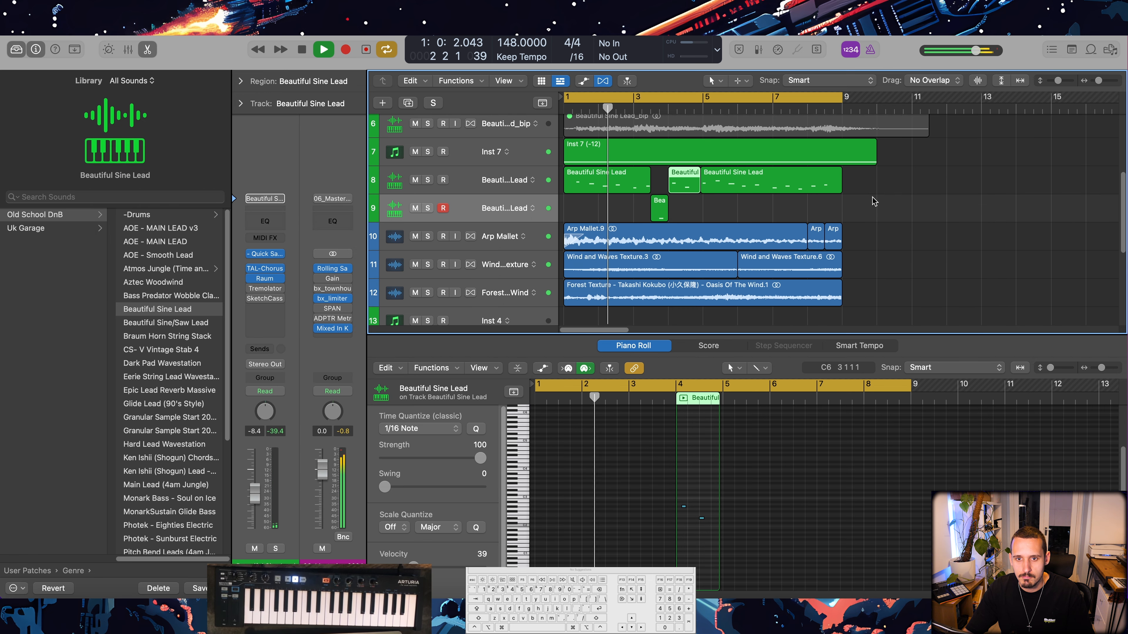
left_click(925, 208)
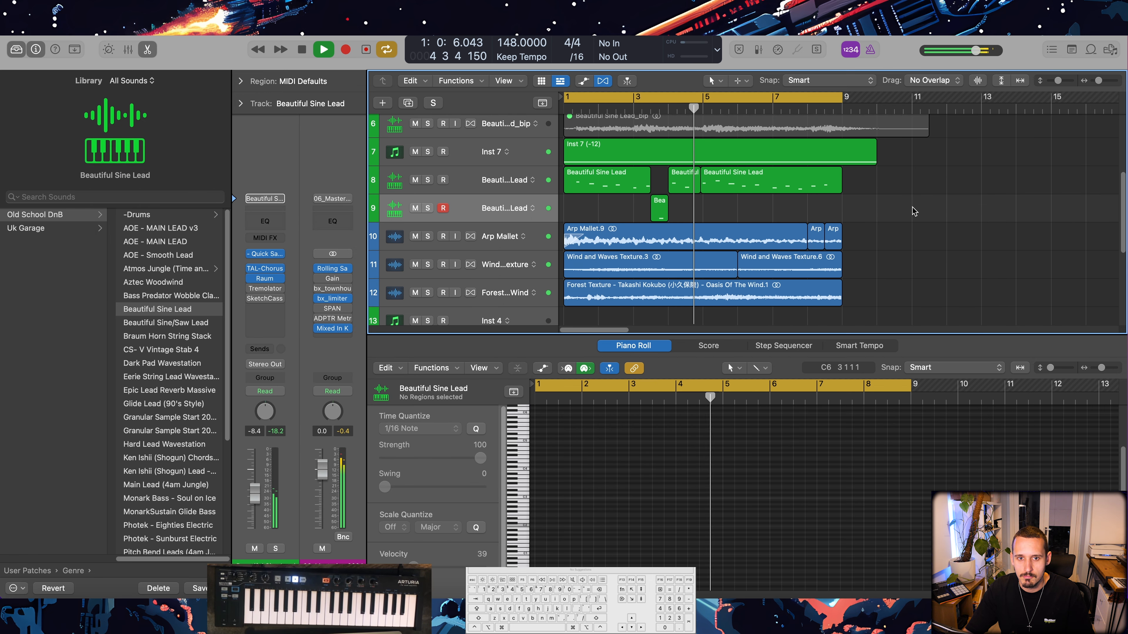
key("p")
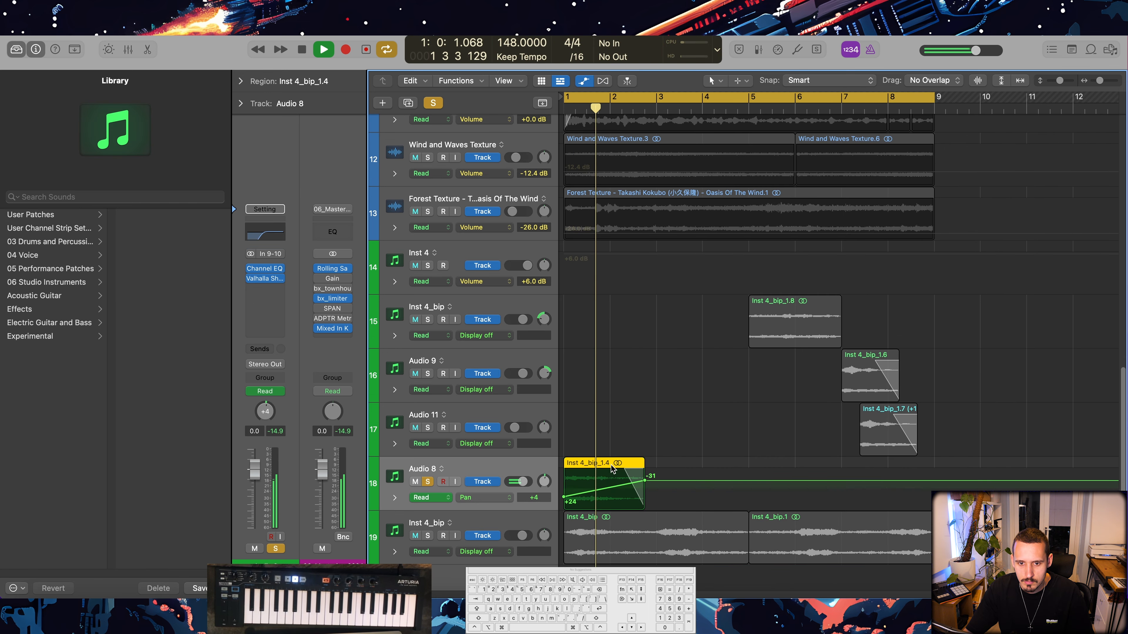
- Turn off the solo on Audio 8 and play its pan-automated region within the full arrangement
key("space")
left_click(433, 102)
key("space")
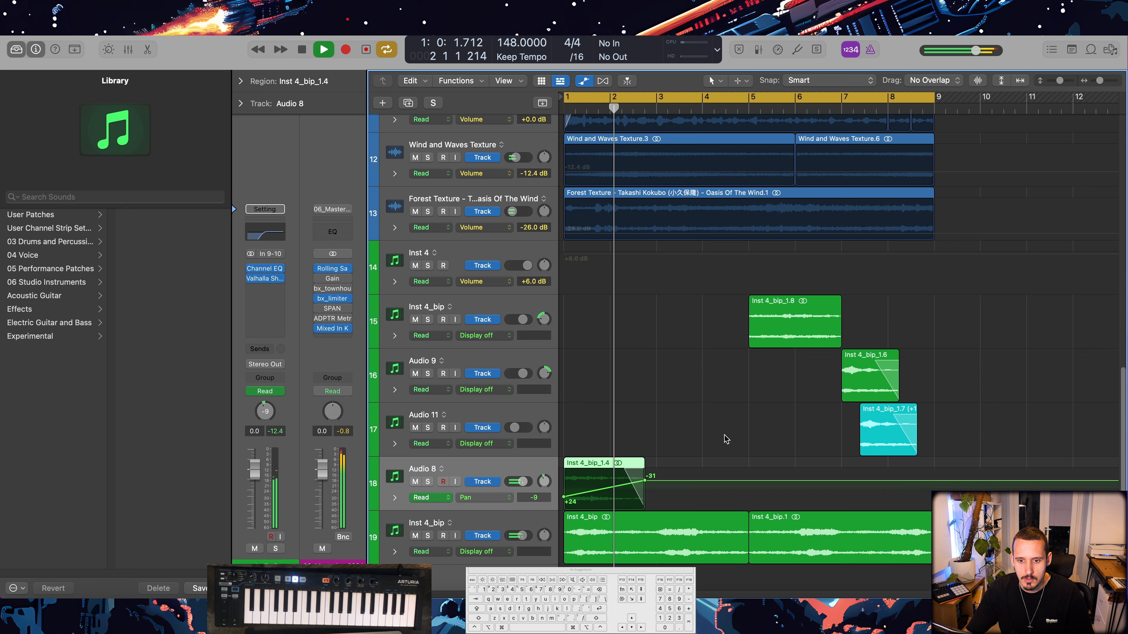
key("super+f")
key("super+Up")
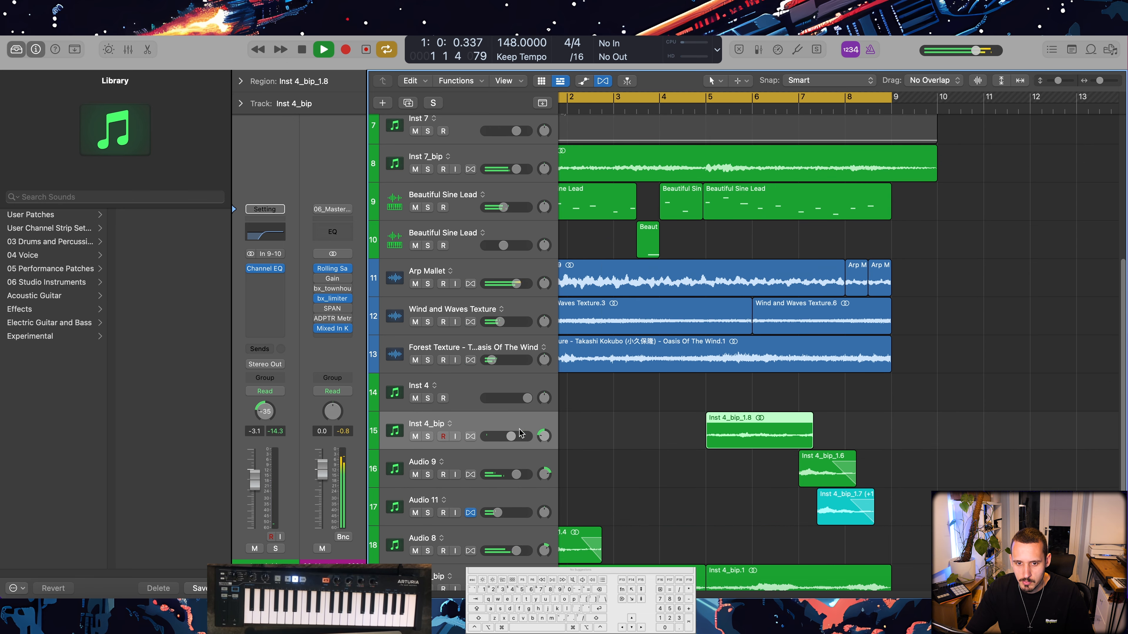
- Set track 15's pan to -6 and volume to -3.6 dB, and fade out the end of its Inst 4_bip_1.8 region
left_click_drag(544, 436, 544, 435)
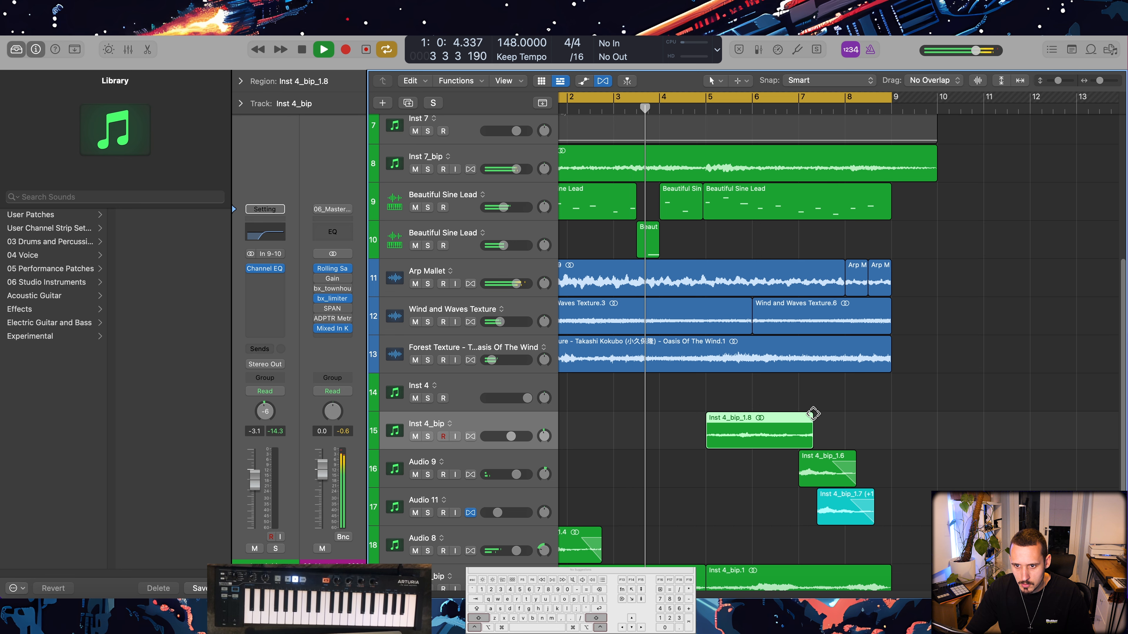
scroll(688, 425, "right", 5)
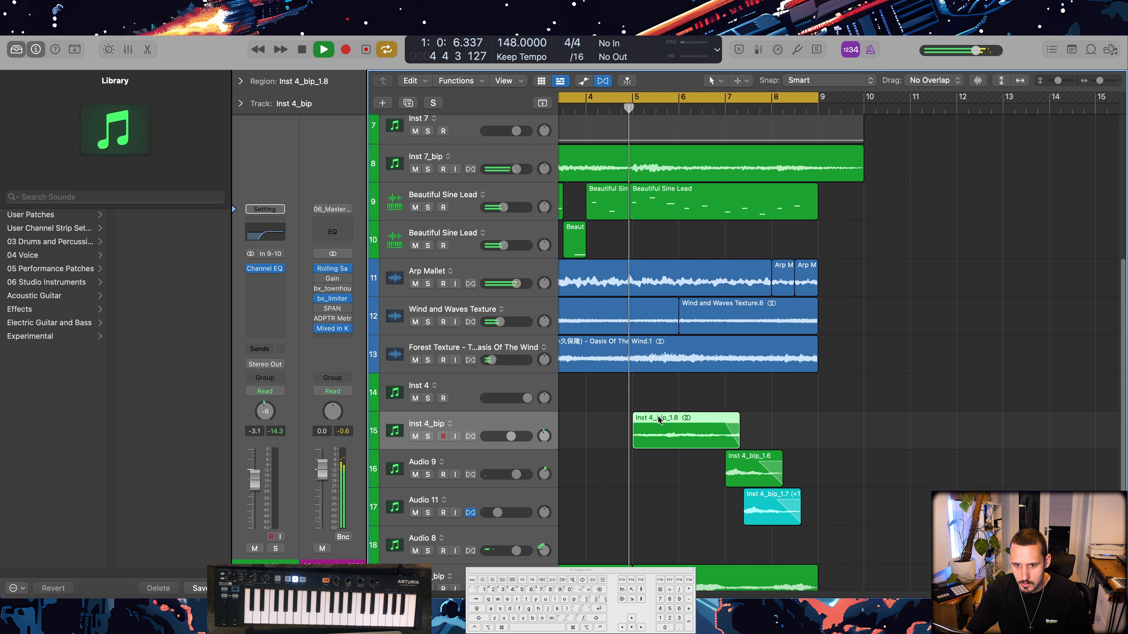
left_click_drag(519, 439, 510, 436)
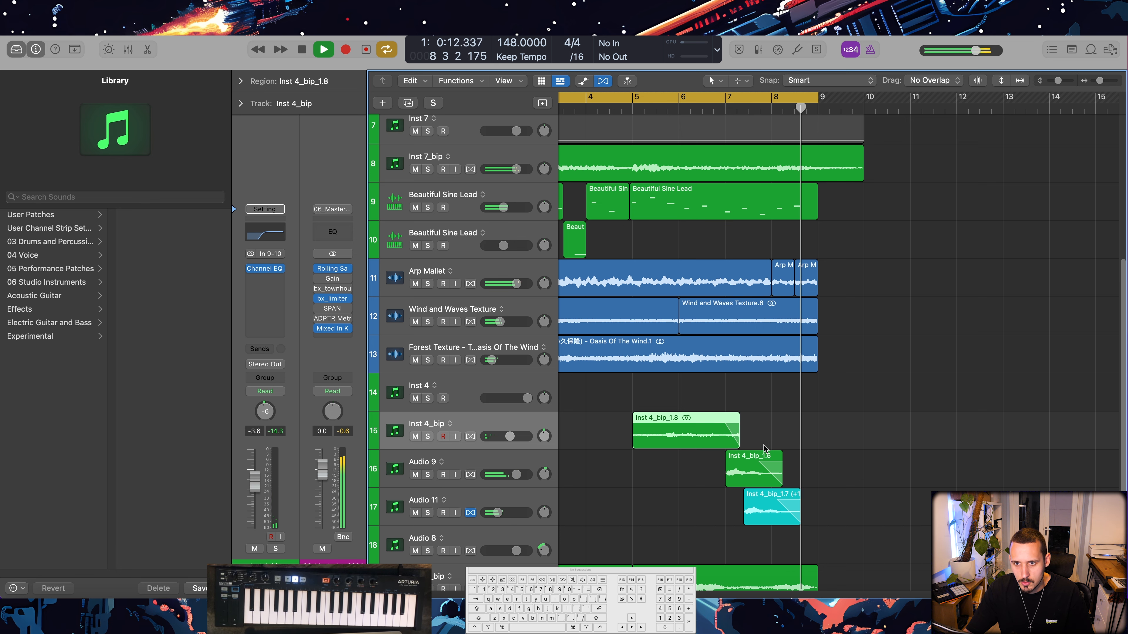
scroll(747, 453, "left", 3)
scroll(753, 435, "down", 4)
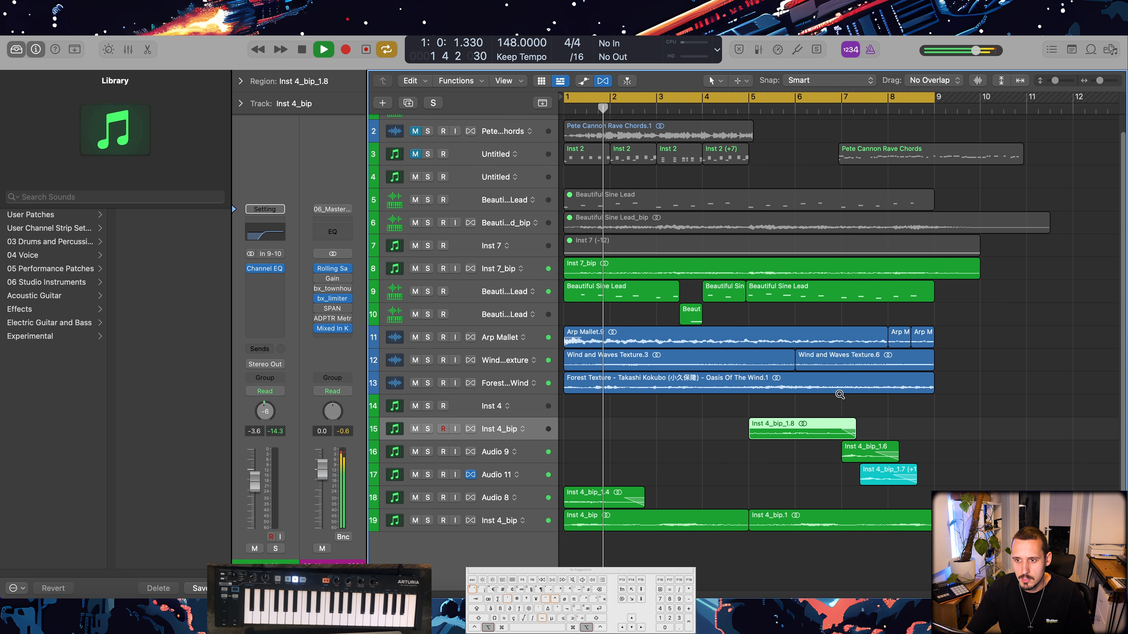
- Split the Inst 7_bip region at bar 9 and delete the part beyond it
scroll(840, 395, "down", 2)
left_click(967, 348)
double_click(934, 268, "super")
key("BackSpace")
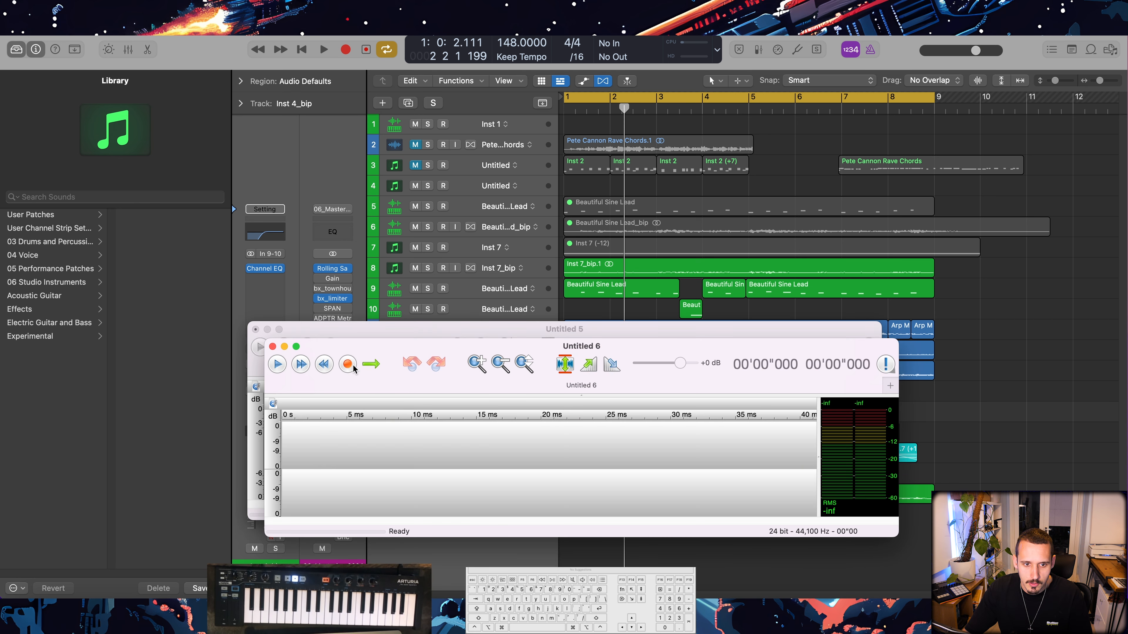
- Start recording in TwistedWave's Untitled 6 document and play the Logic arrangement into it up to the end of bar 8
left_click(348, 365)
left_click(1027, 309)
key("space")
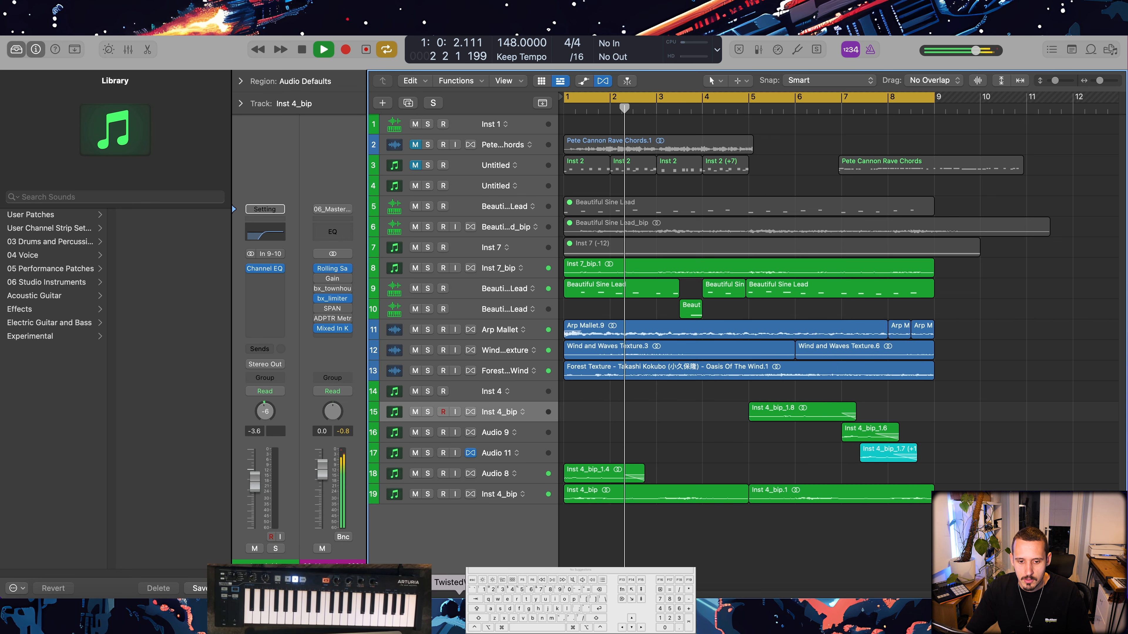
left_click(558, 611)
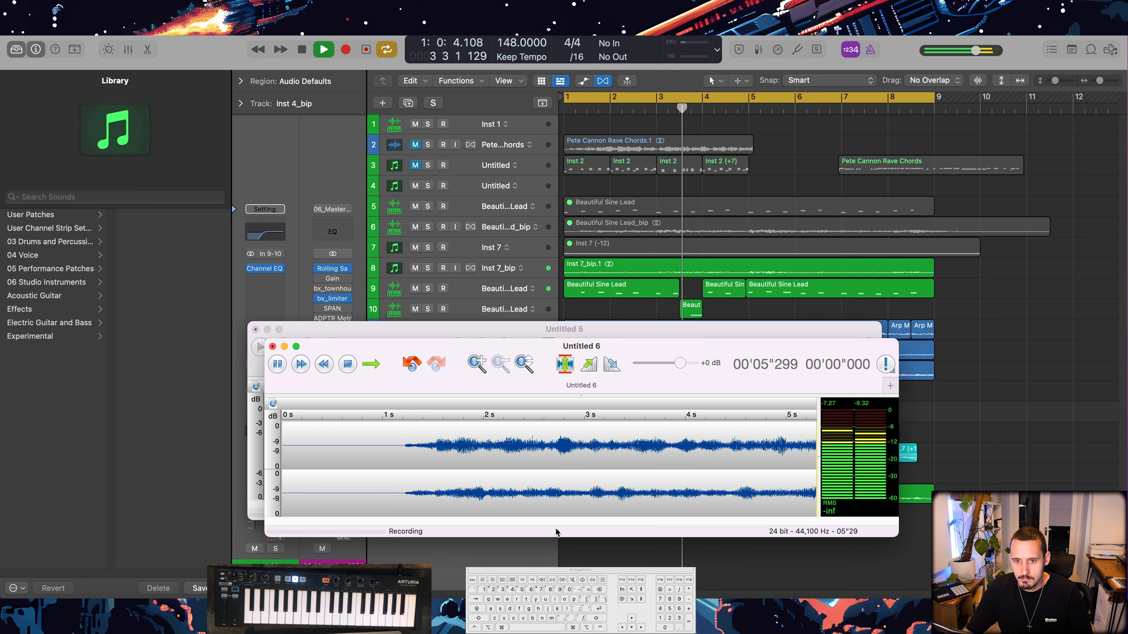
left_click(954, 374)
left_click(568, 334)
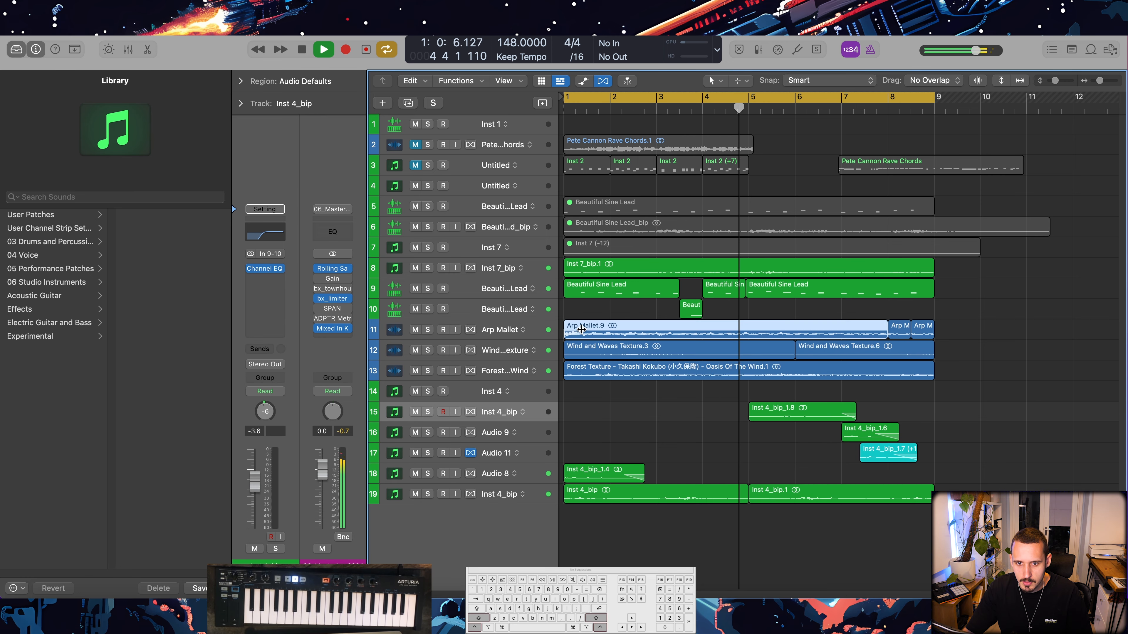
scroll(543, 339, "down", 2)
scroll(540, 340, "up", 5)
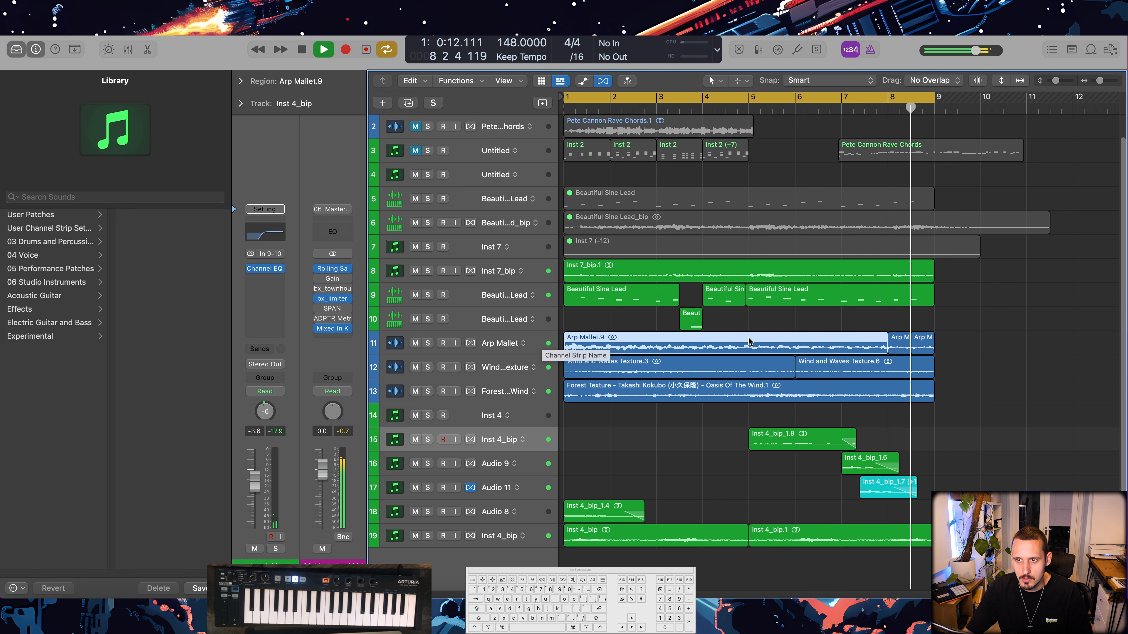
- Play back the recording in TwistedWave and show its full waveform
key("space")
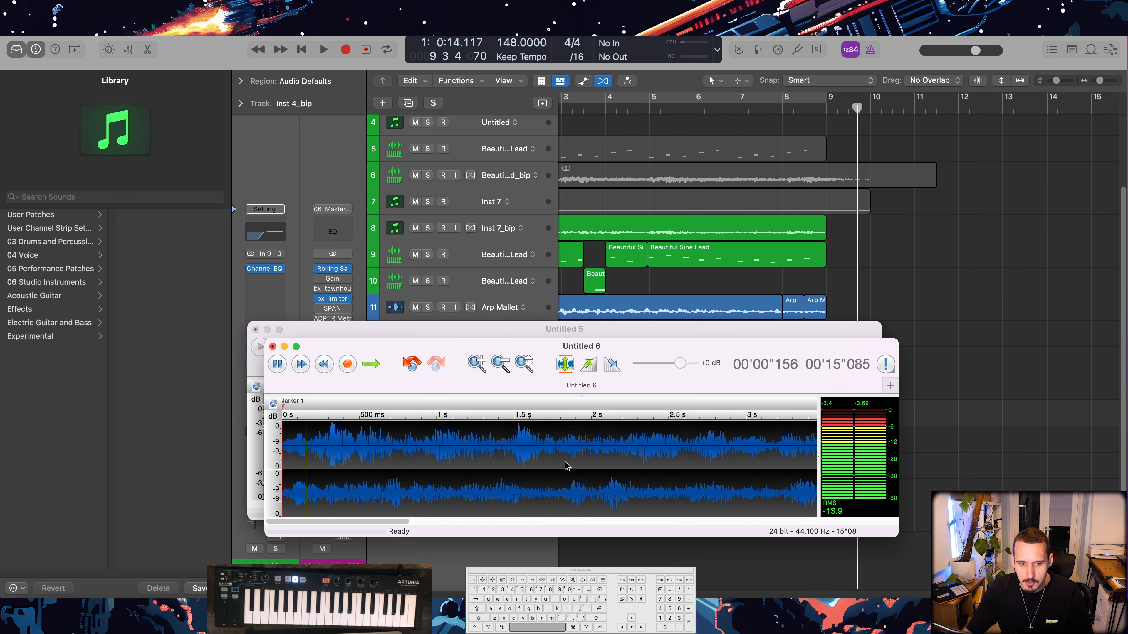
scroll(568, 464, "down", 5)
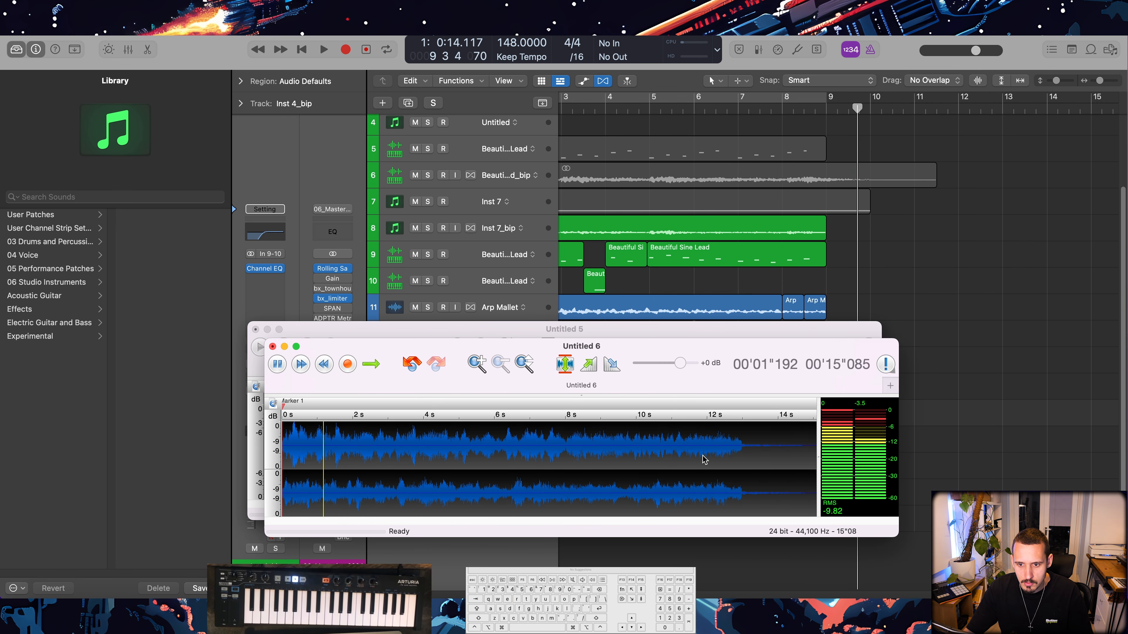
- Amplify only the left channel of TwistedWave's Untitled 6 recording by 1 dB
left_click(865, 413)
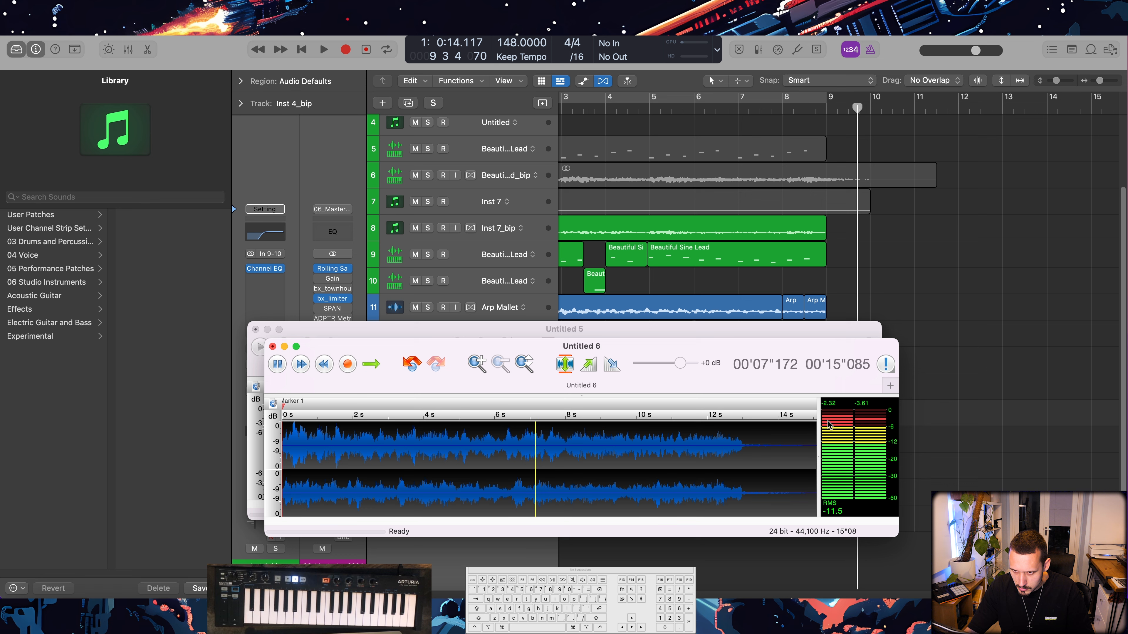
left_click(611, 498)
double_click(600, 497)
key("f")
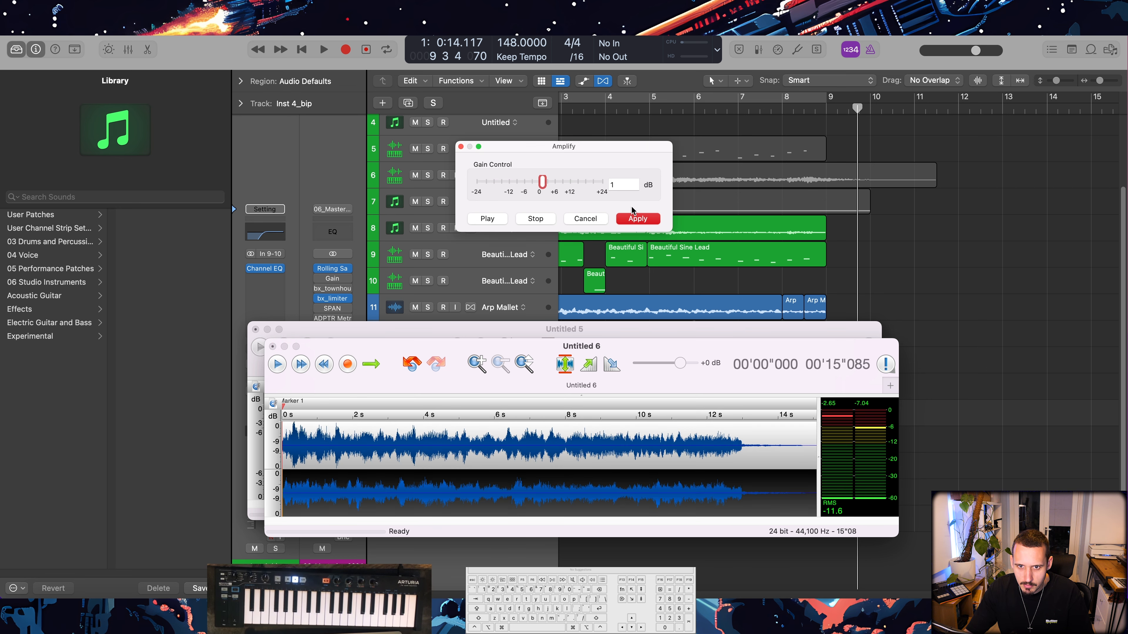
left_click(636, 218)
- Trim the quiet tail after the music in Untitled 6, fade out about the last 0.8 s and play the ending
left_click(634, 471)
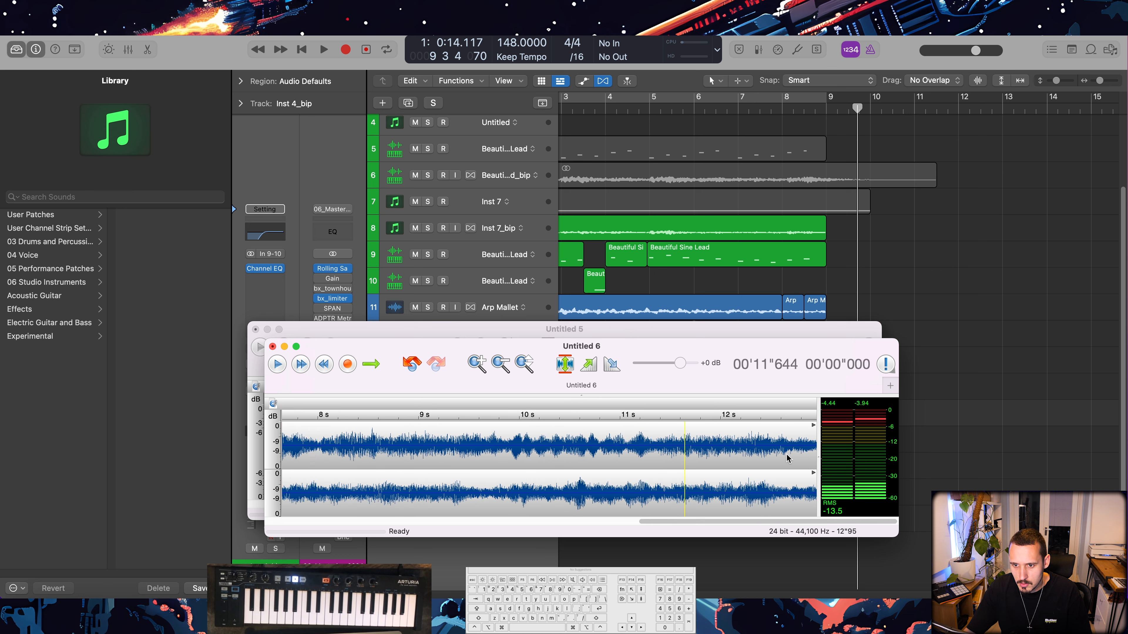
left_click_drag(785, 457, 823, 457)
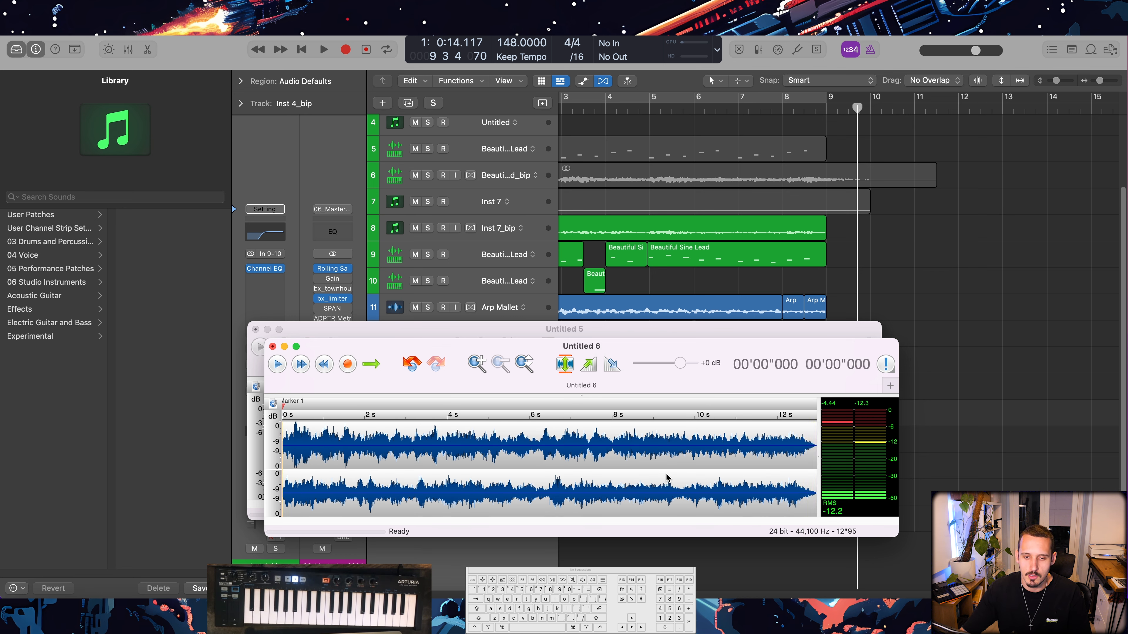
key("super+z")
left_click_drag(784, 455, 818, 455)
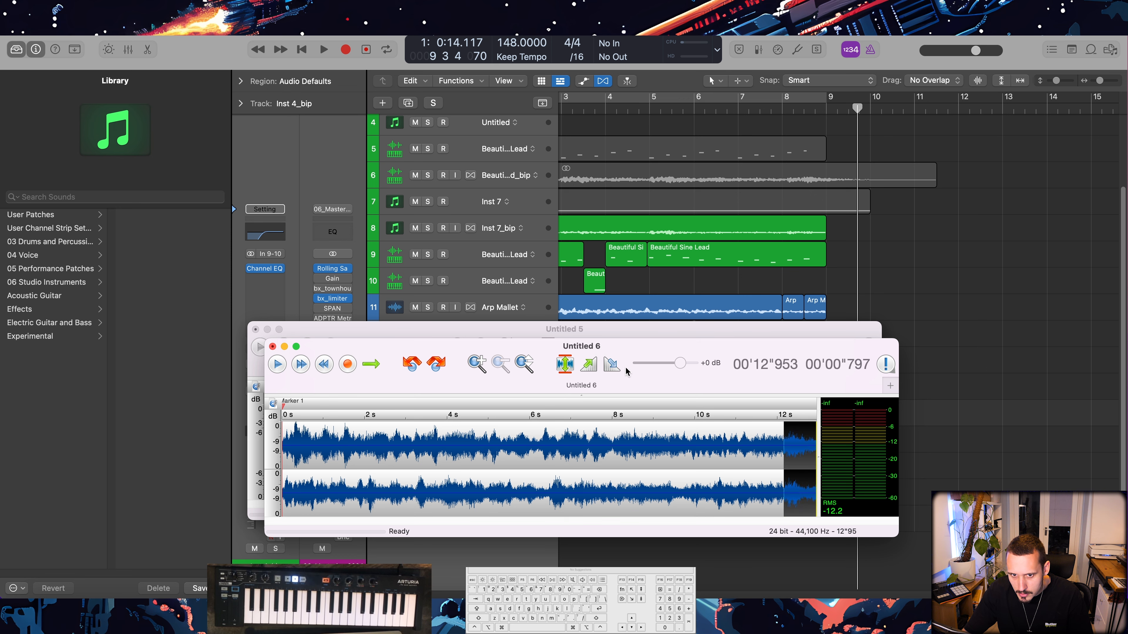
left_click(612, 364)
left_click(695, 450)
key("space")
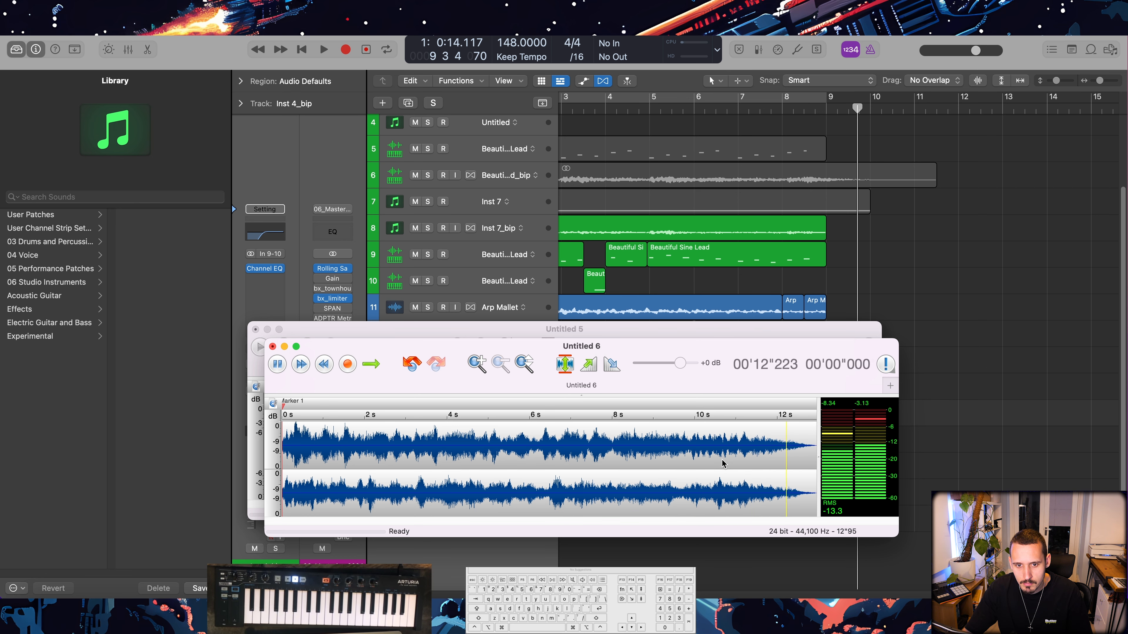
key("Return")
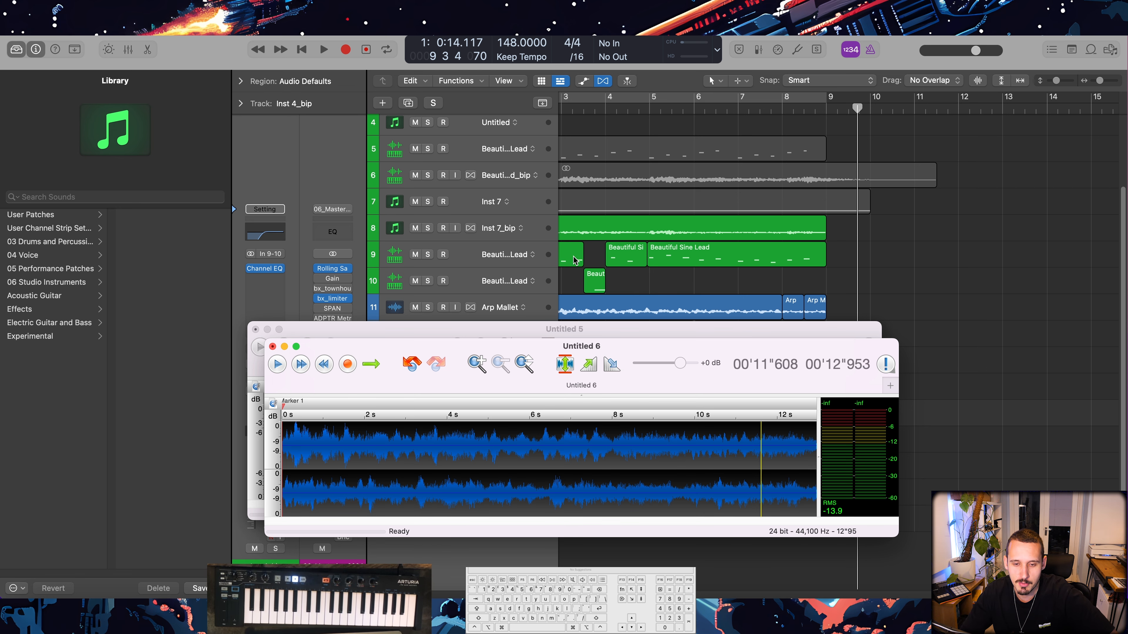
- Switch to Logic, add a Quick Sampler instrument track below track 19, load Mellow Magic Pad (Emu e5000).wav and move its end marker slightly earlier
left_click(931, 311)
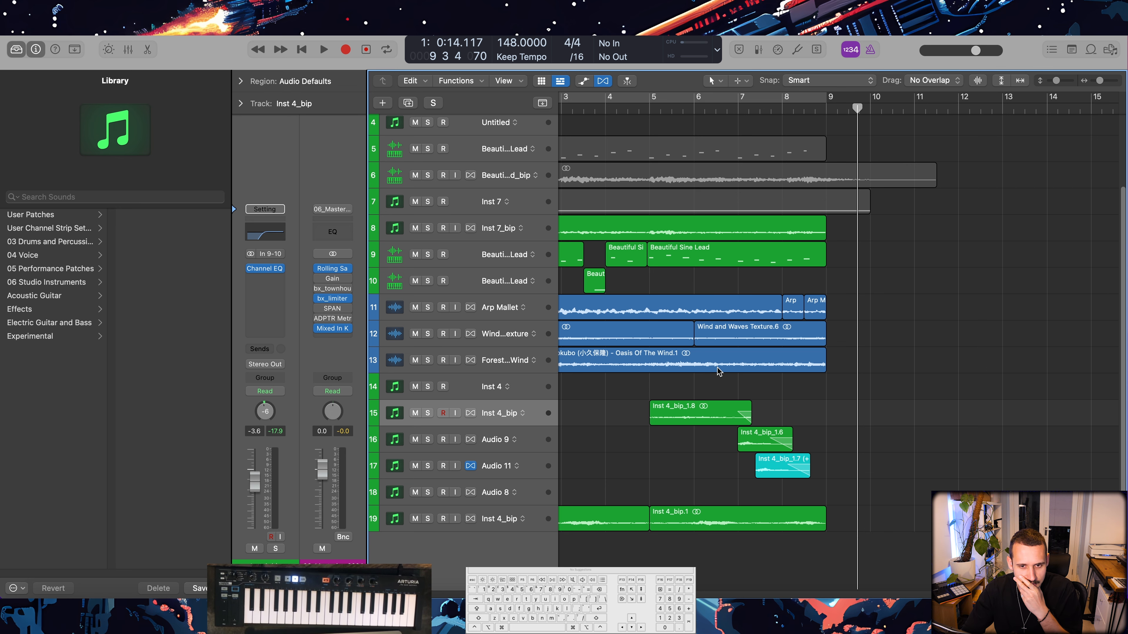
left_click(498, 519)
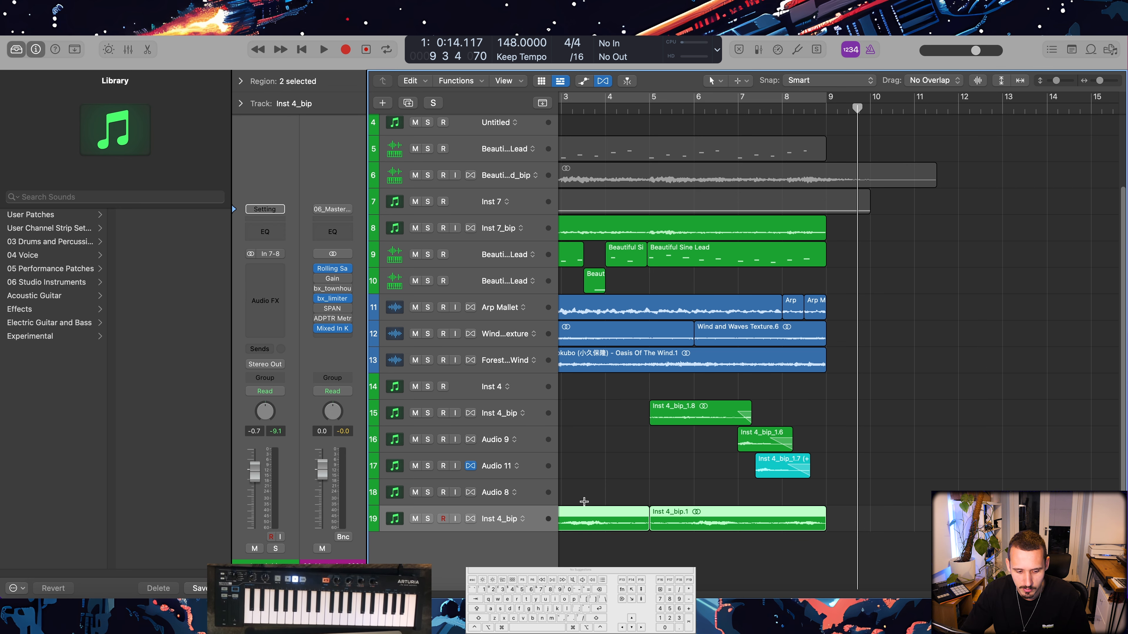
key("alt+super+s")
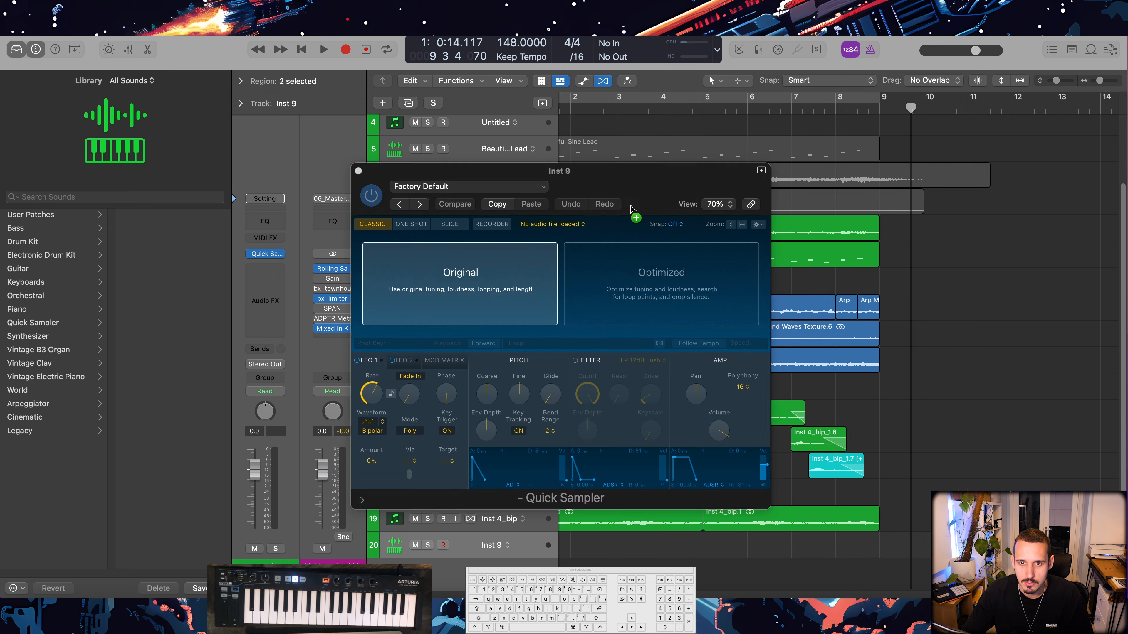
left_click_drag(634, 211, 869, 242)
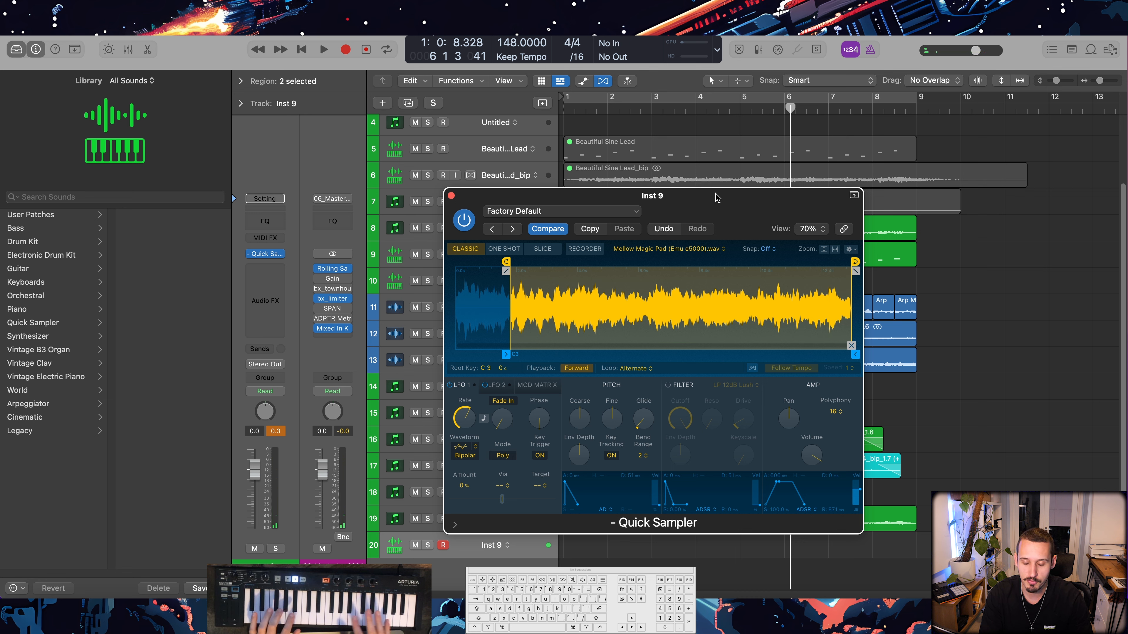
left_click_drag(854, 262, 828, 261)
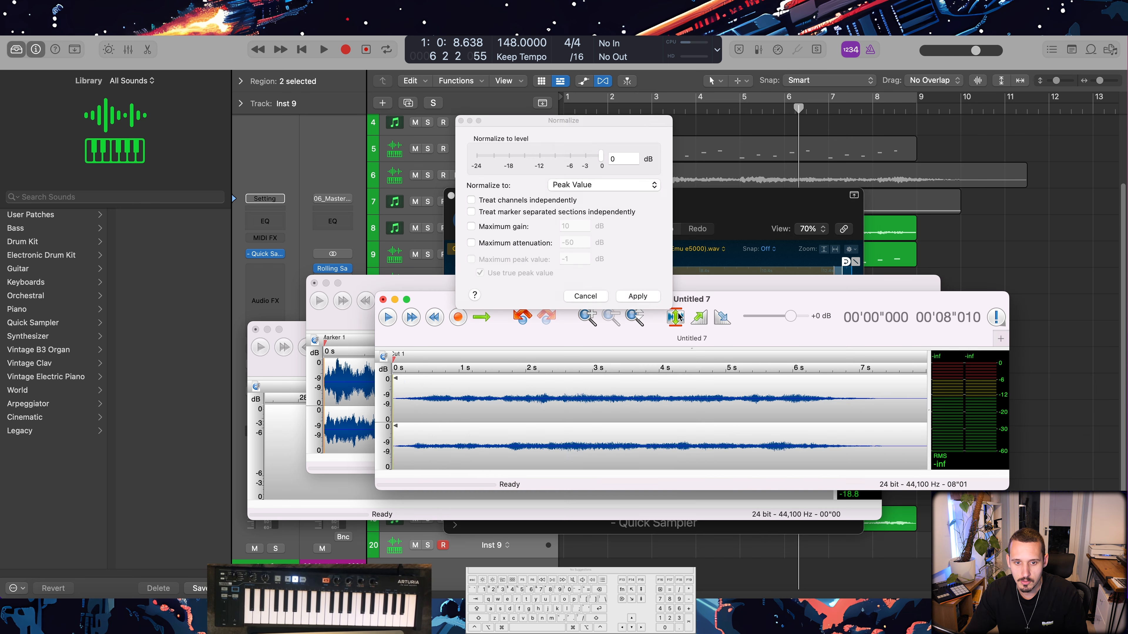
- Normalize TwistedWave's Untitled 7 recording to a 0 dB peak value and play it back
left_click(637, 296)
key("space")
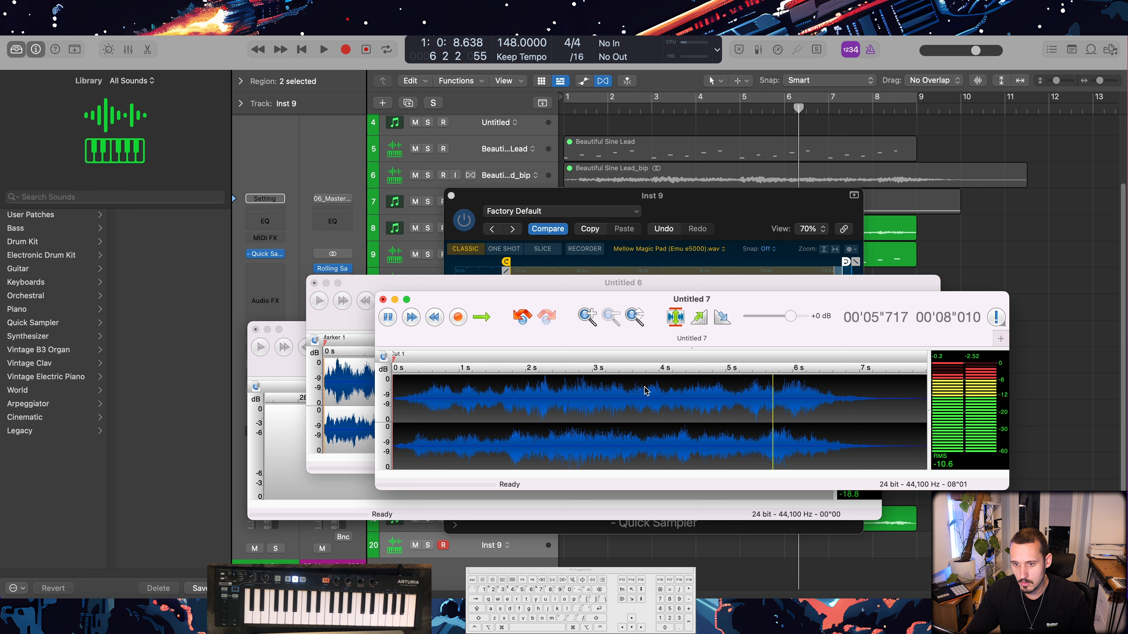
left_click(853, 421)
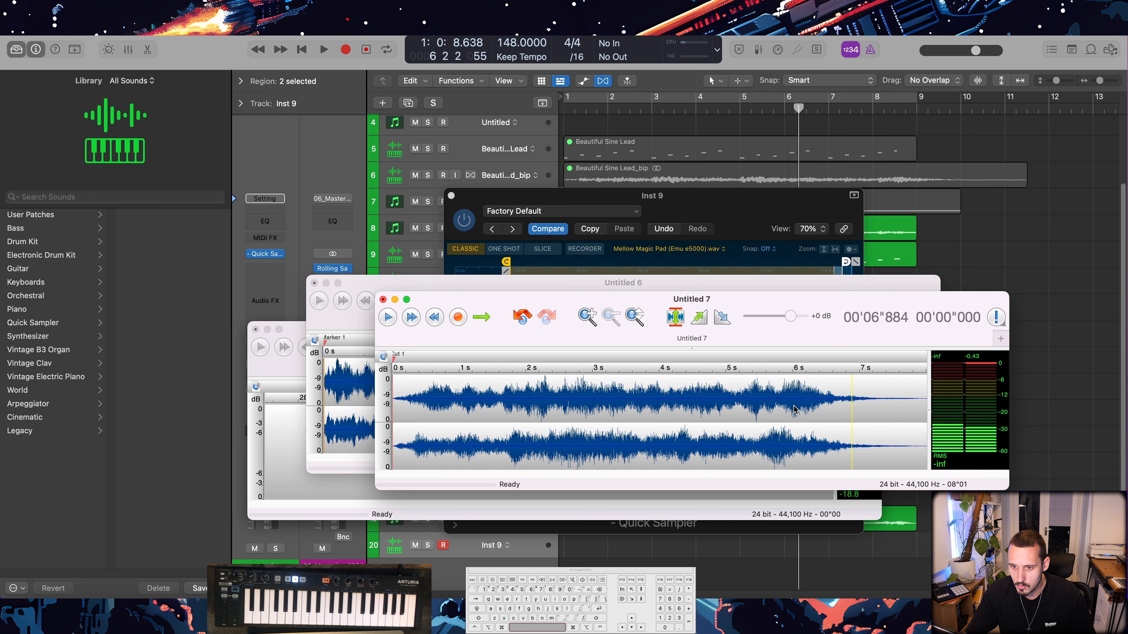
- Delete everything beyond about 5.8 s in Untitled 7, fade out the new ending and play the result
key("BackSpace")
left_click_drag(782, 407, 928, 405)
left_click(723, 318)
left_click(733, 402)
key("space")
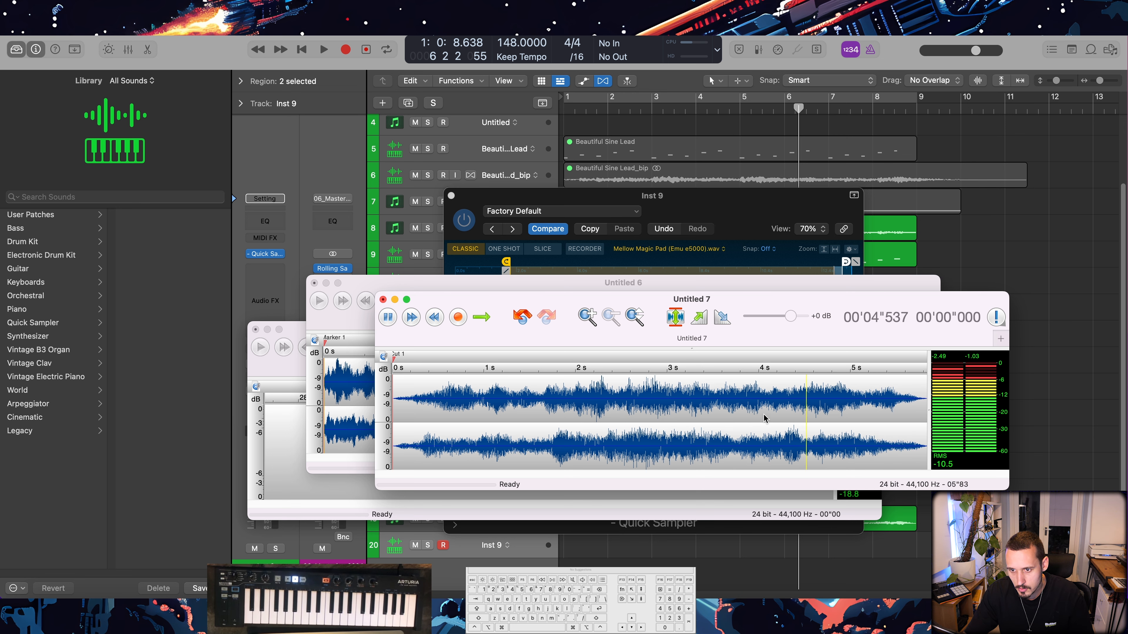
- Shorten Untitled 7 to about 5.6 s by deleting its quiet end, fade the ending out again and play it
left_click_drag(904, 406, 1025, 415)
key("BackSpace")
left_click(723, 317)
left_click(791, 413)
key("space")
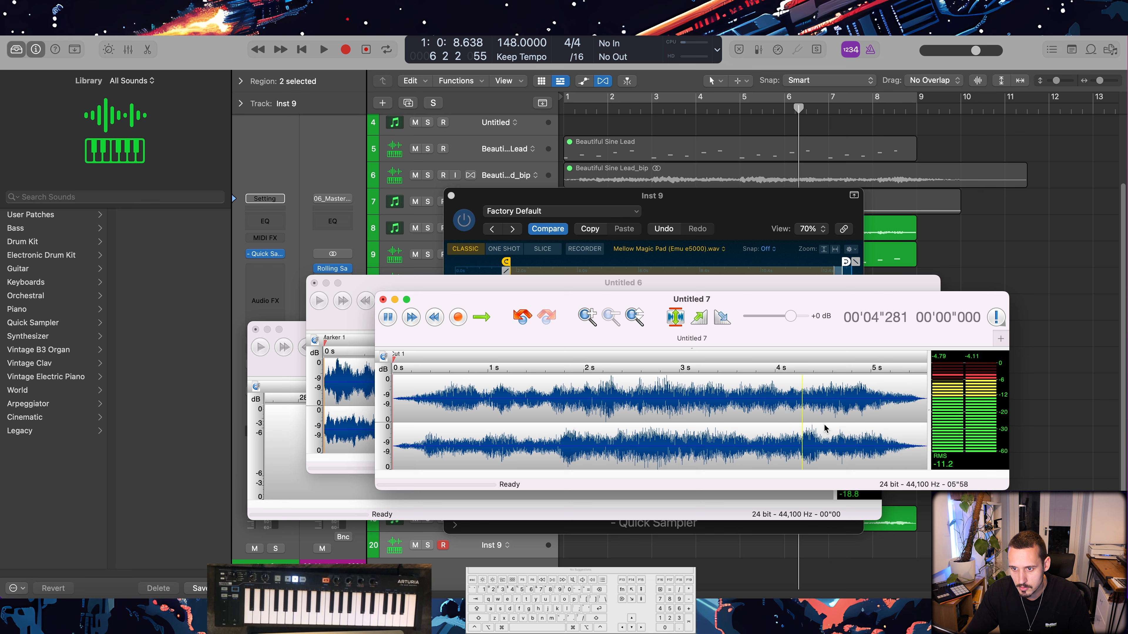
- Select the entire Untitled 7 recording and save it as an audio file with Resample in its name
key("super+a")
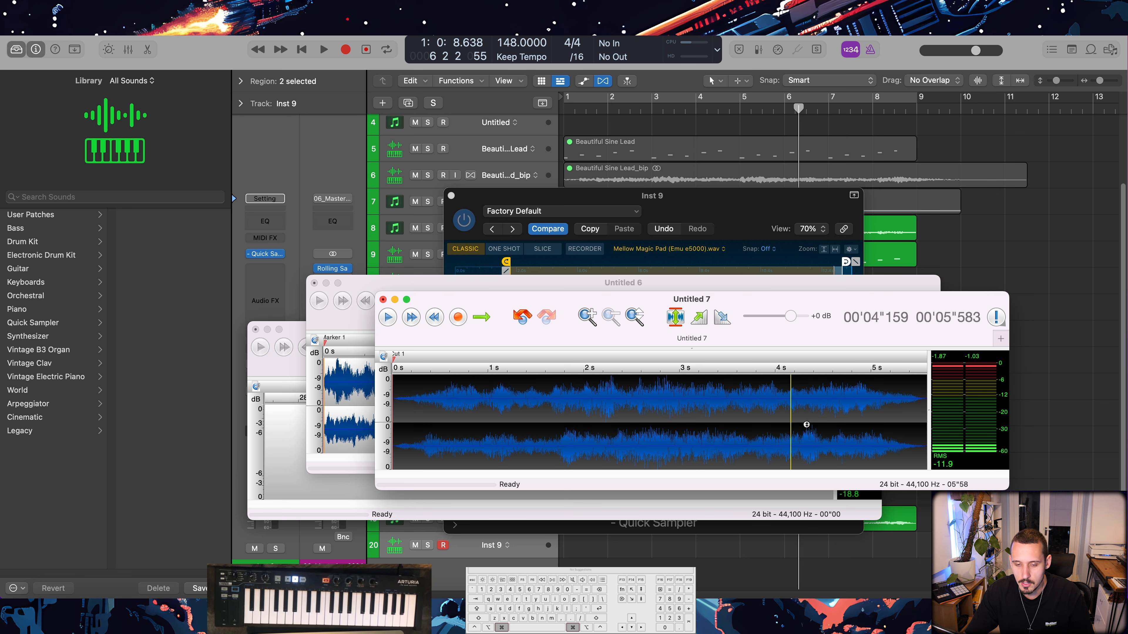
key("super+e")
left_click(705, 437)
left_click(769, 348)
type("Resample")
key("Return")
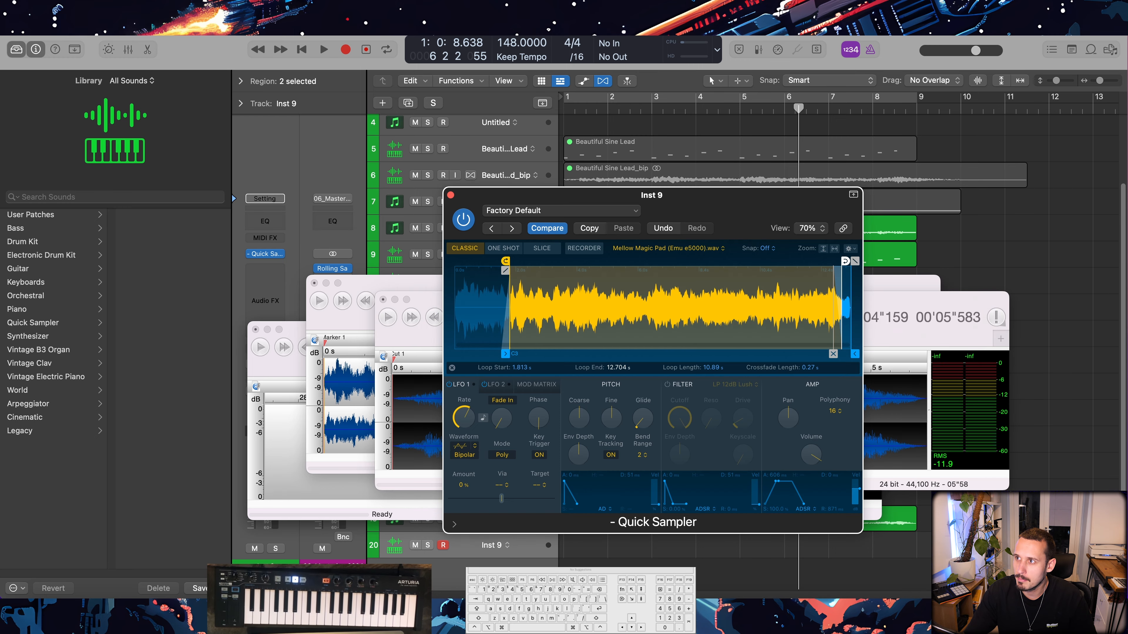
- Load the resampled pad into Inst 9's Quick Sampler and insert Crystallizer on the track with the Multi-Oct Crystals preset
left_click_drag(781, 262, 592, 313)
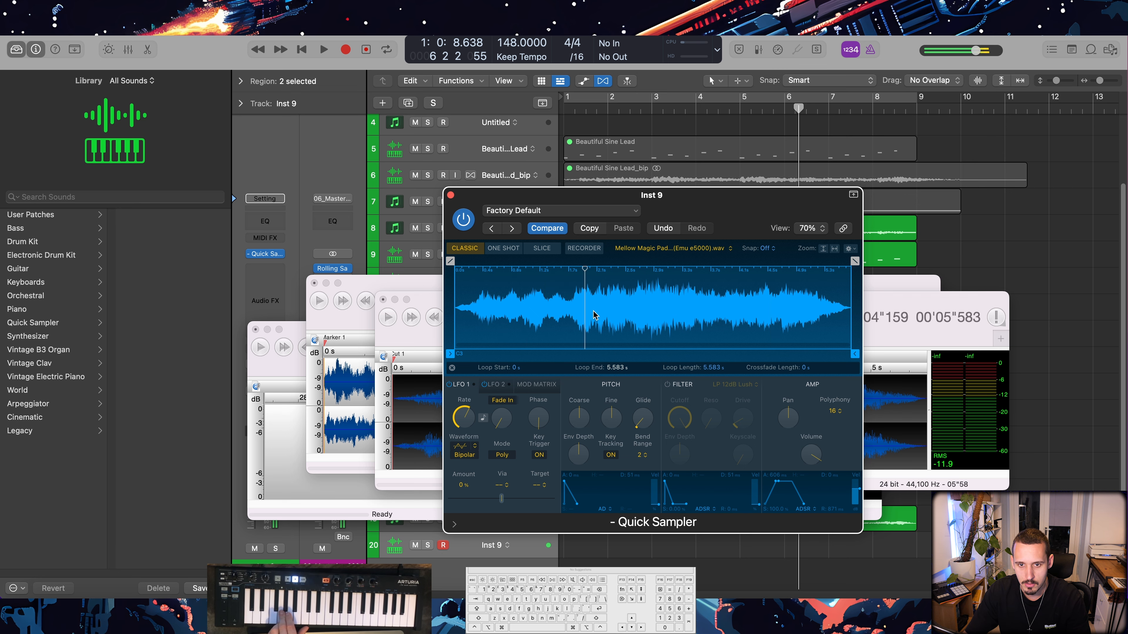
left_click_drag(693, 216, 838, 206)
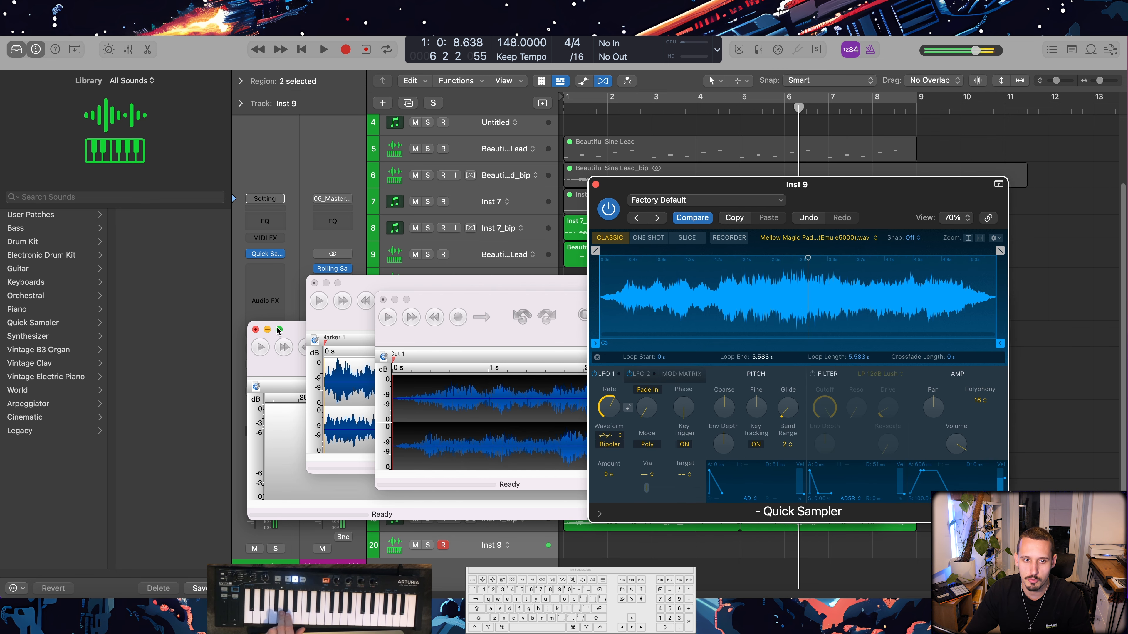
left_click(281, 255)
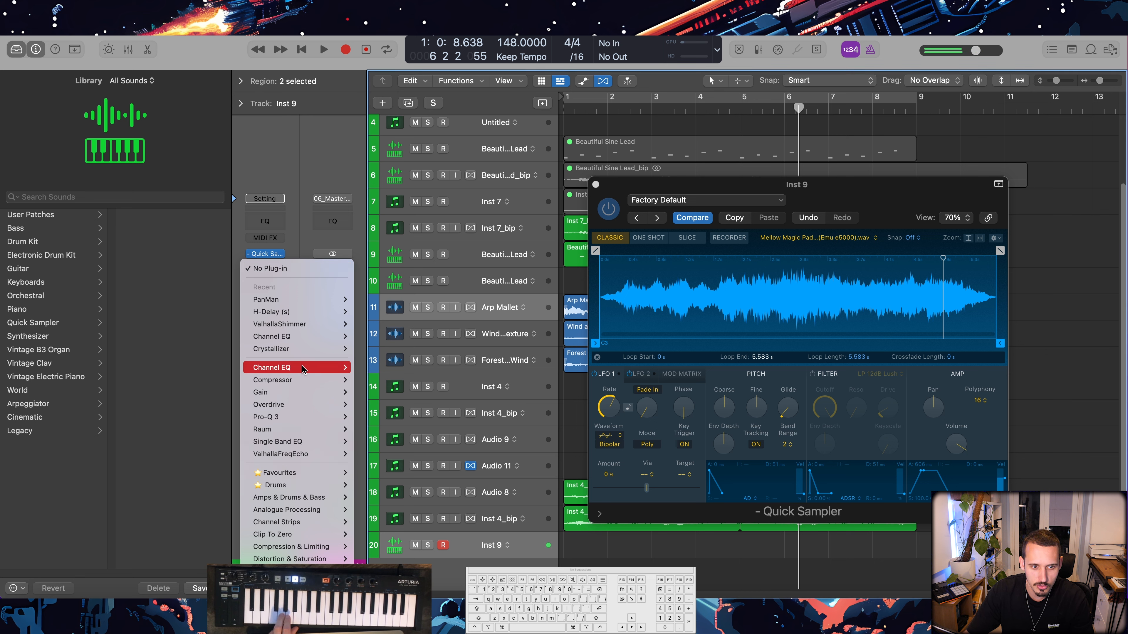
mouse_move(311, 350)
left_click(369, 350)
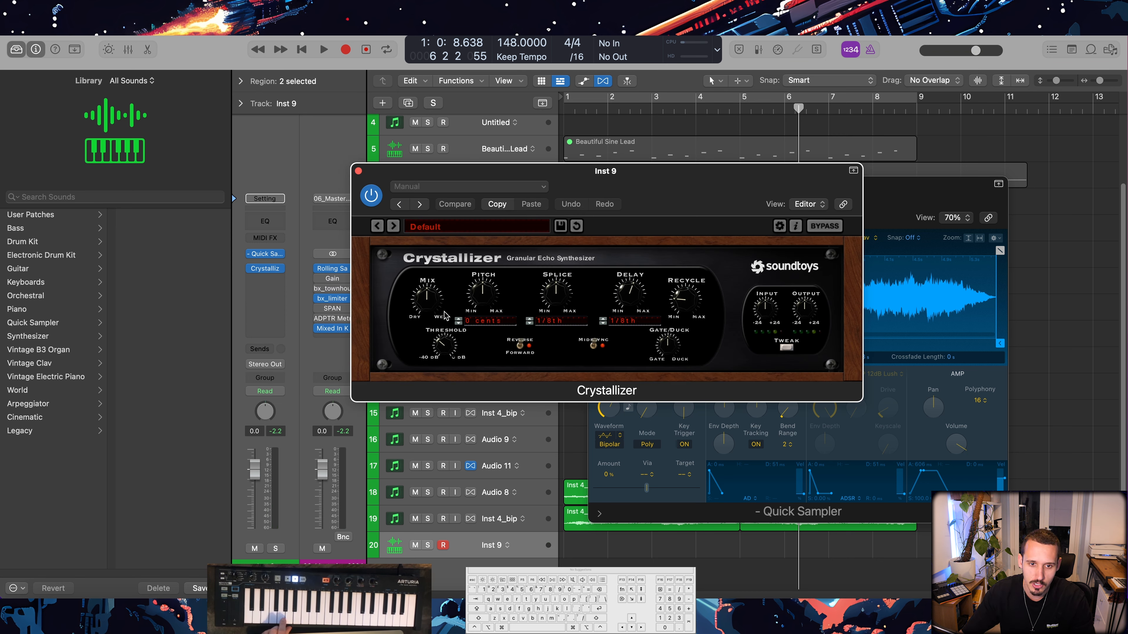
left_click_drag(602, 207, 508, 273)
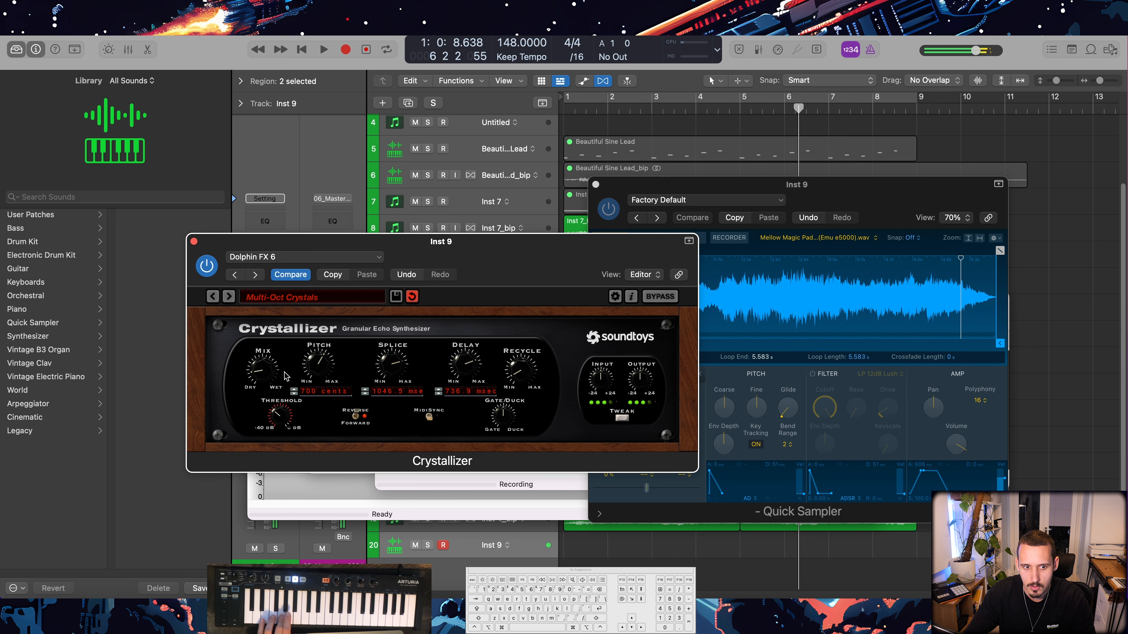
- Finish recording the Crystallizer-processed pad in Untitled 7, normalize the take and trim its silent start
left_click(416, 484)
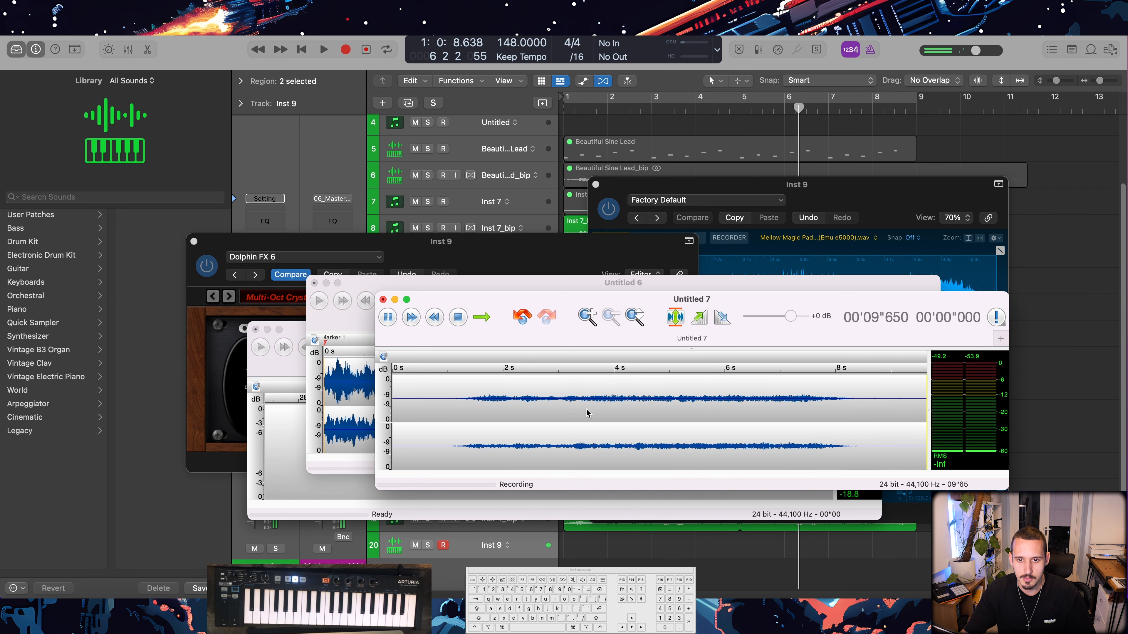
key("Return")
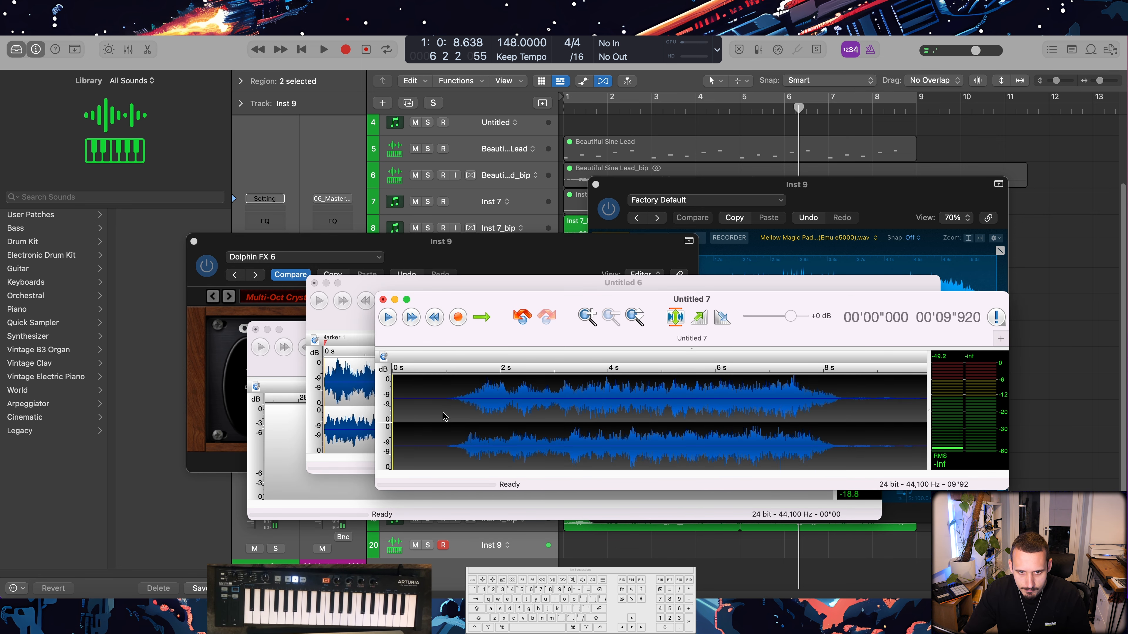
key("space")
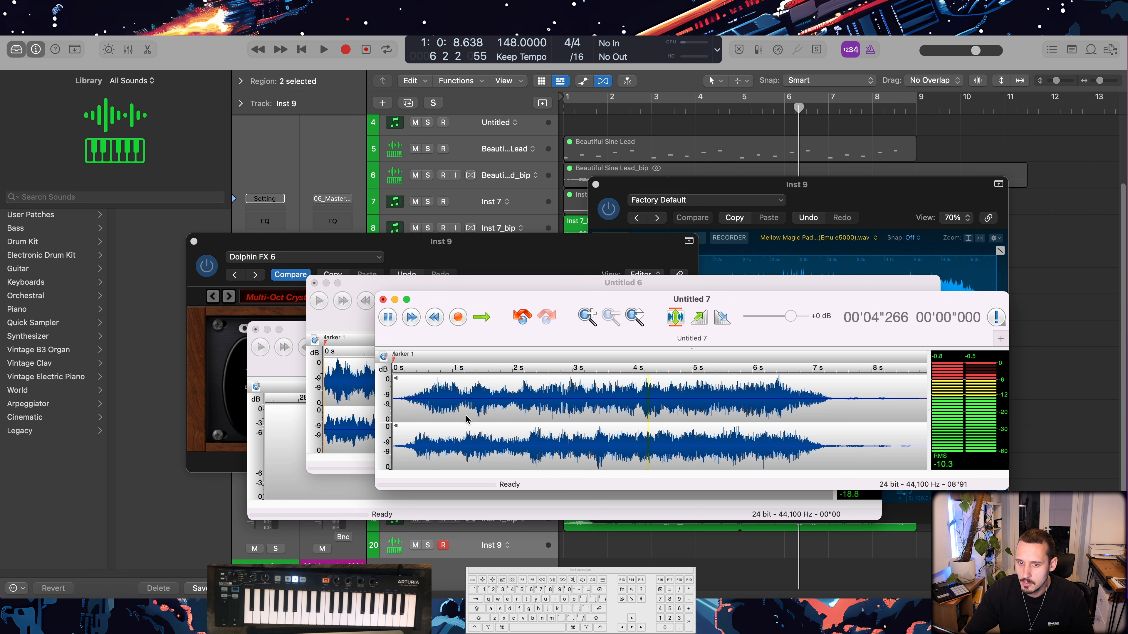
- Delete the tail beyond about 7.3 s in Untitled 7, fade out the new ending and play the recording back
left_click_drag(829, 422, 927, 422)
key("BackSpace")
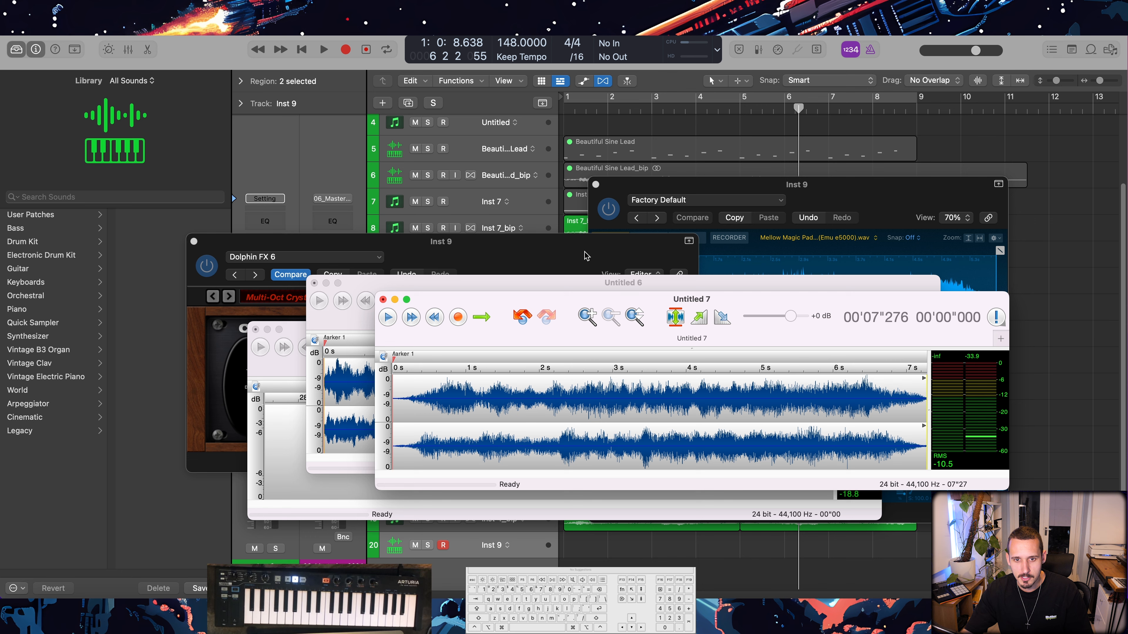
left_click(585, 254)
left_click(433, 480)
key("space")
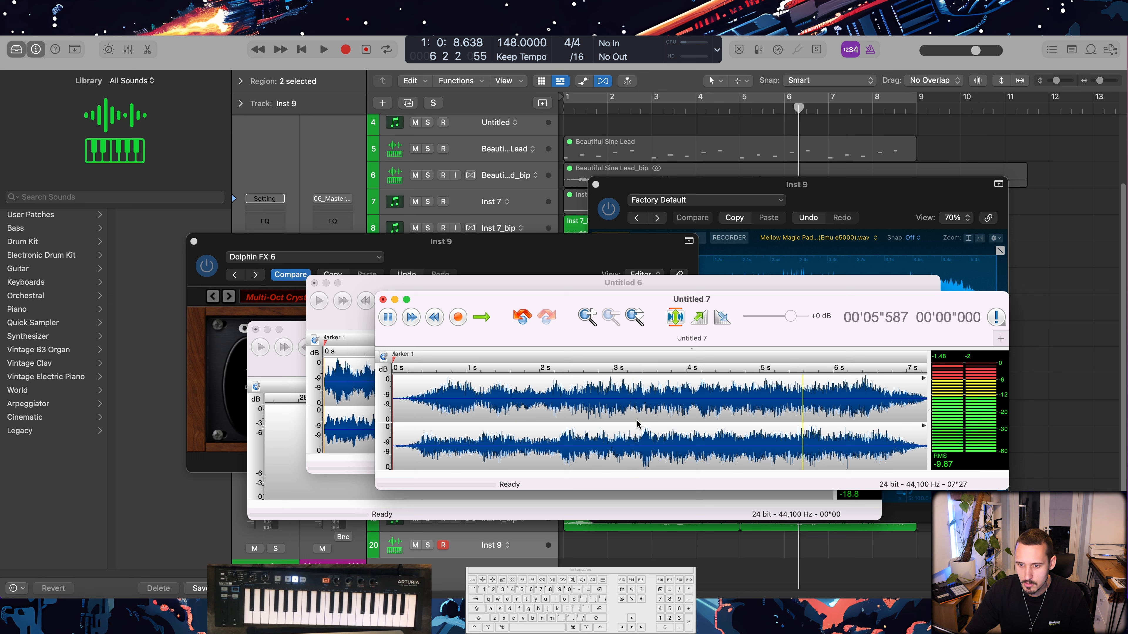
double_click(640, 425)
key("space")
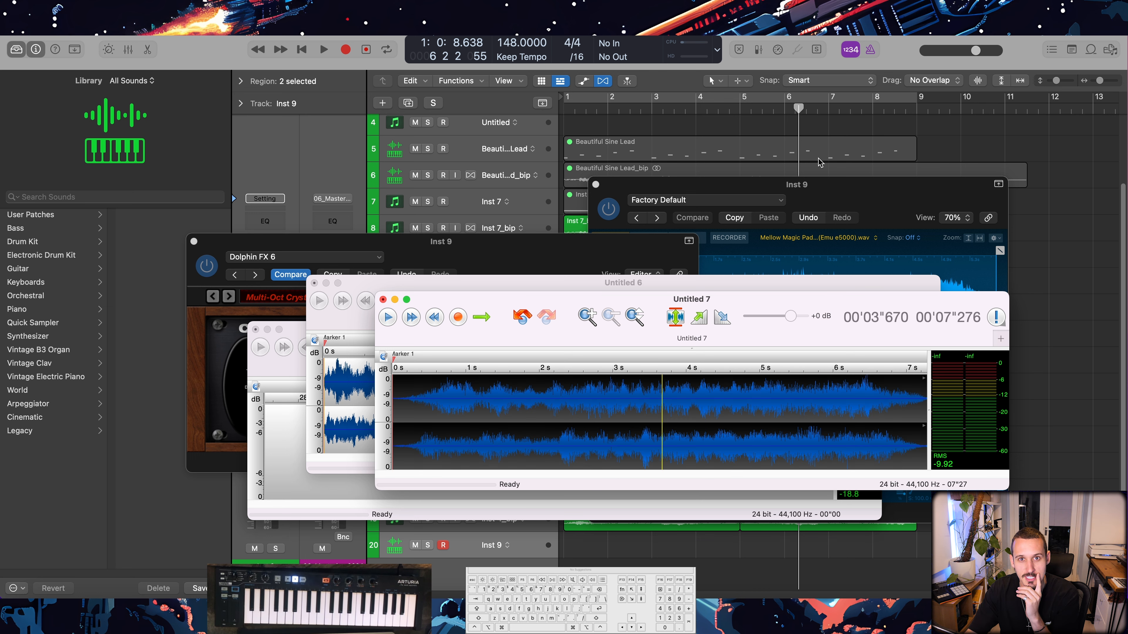